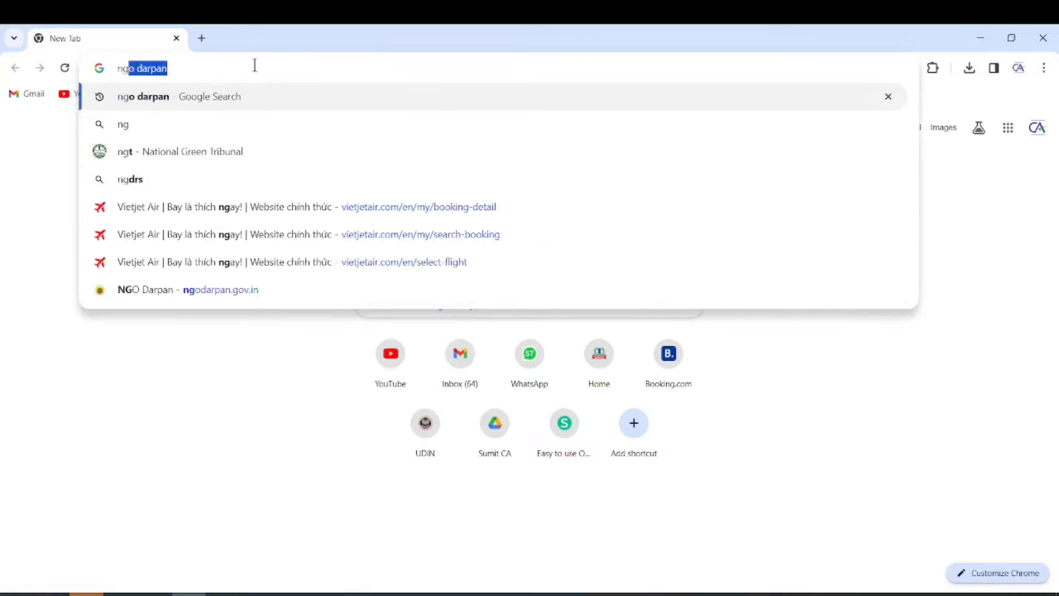
Step: Search for 'ngo darpan' and open the official ngodarpan.gov.in result
key("Return")
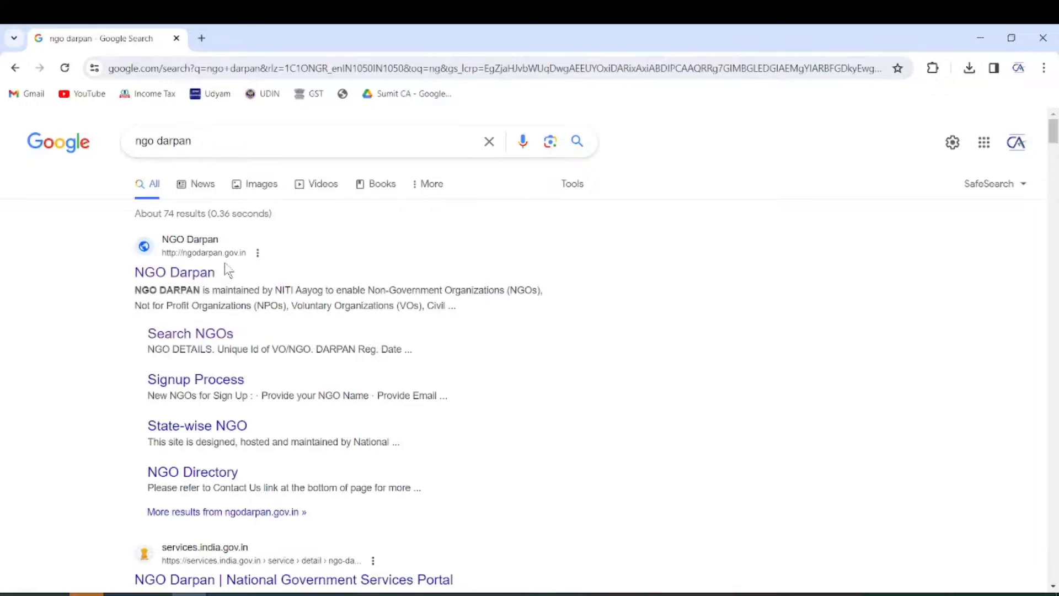
left_click(194, 275)
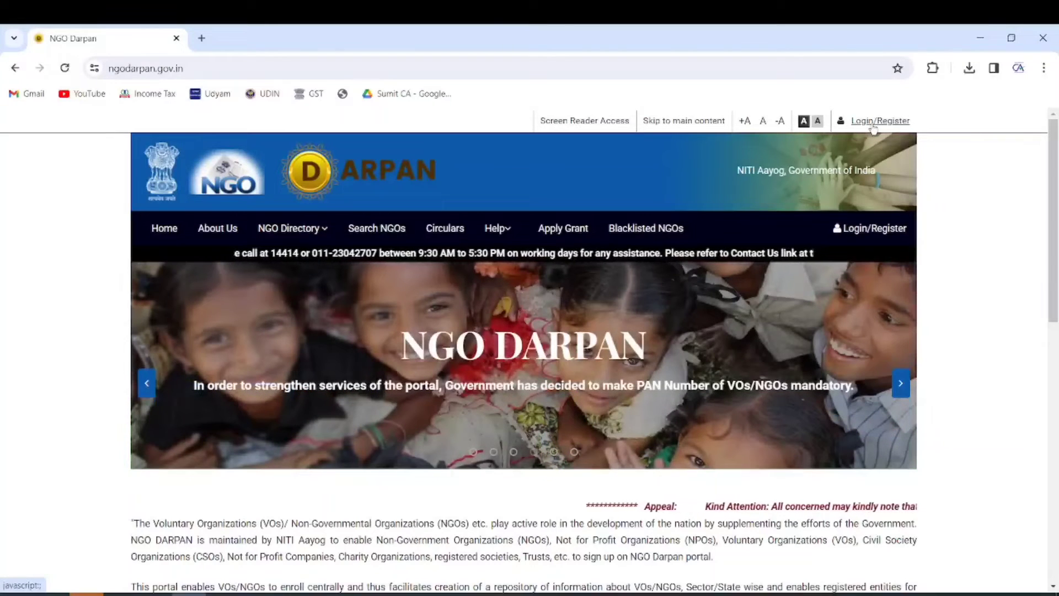
Step: Open Sign Up and submit the NGO name, mobile number, email and captcha for step 1
left_click(864, 232)
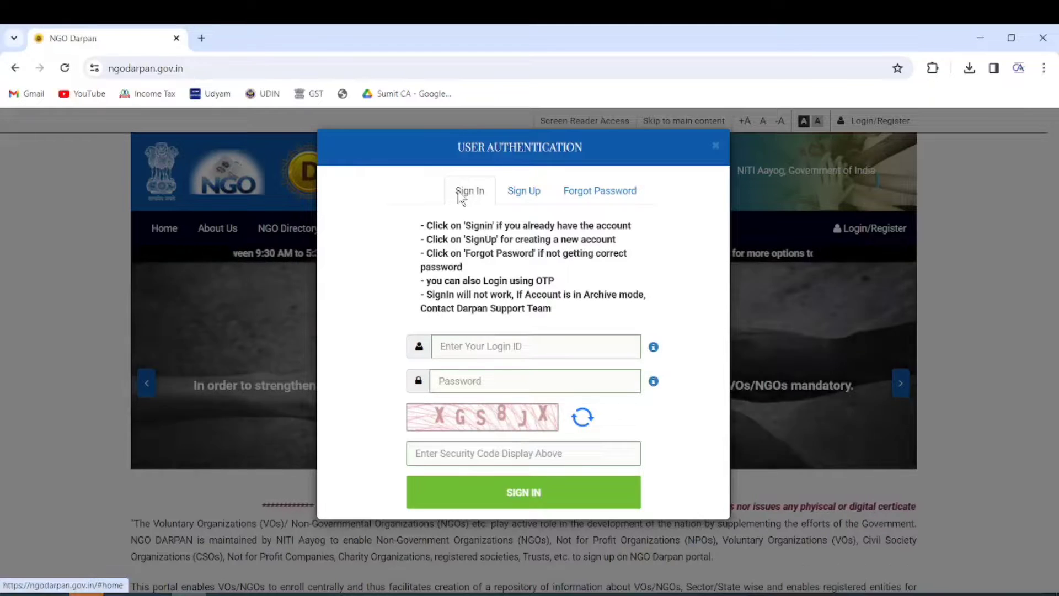
left_click(525, 193)
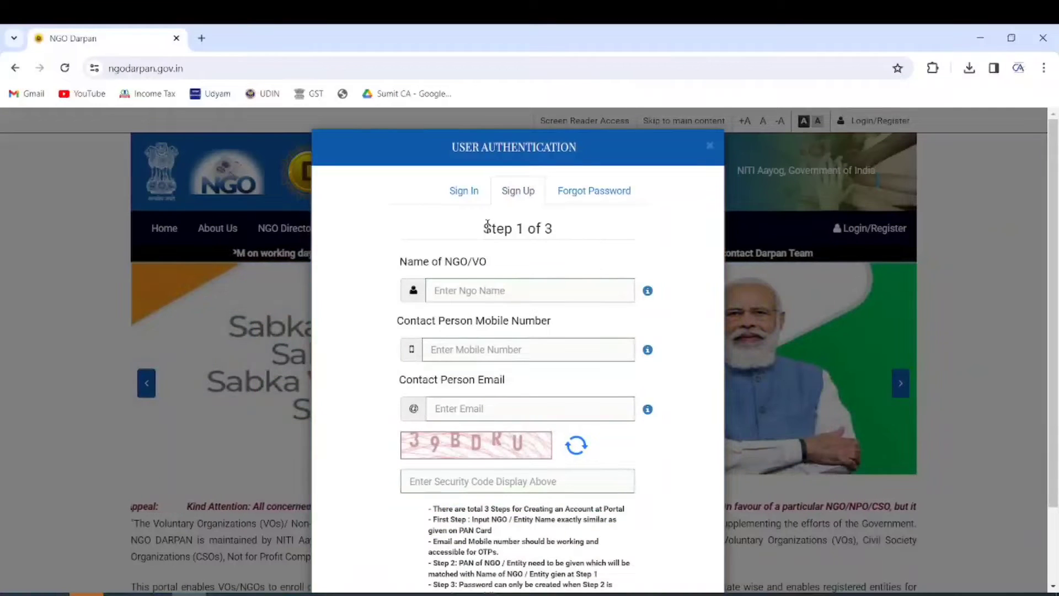
left_click_drag(485, 227, 558, 226)
left_click(481, 291)
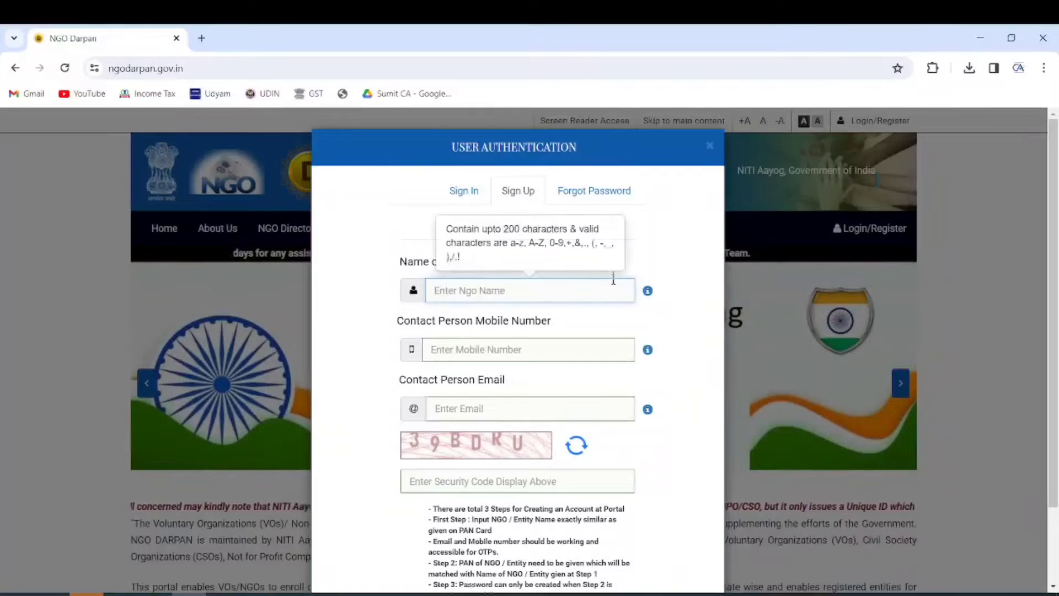
mouse_move(649, 297)
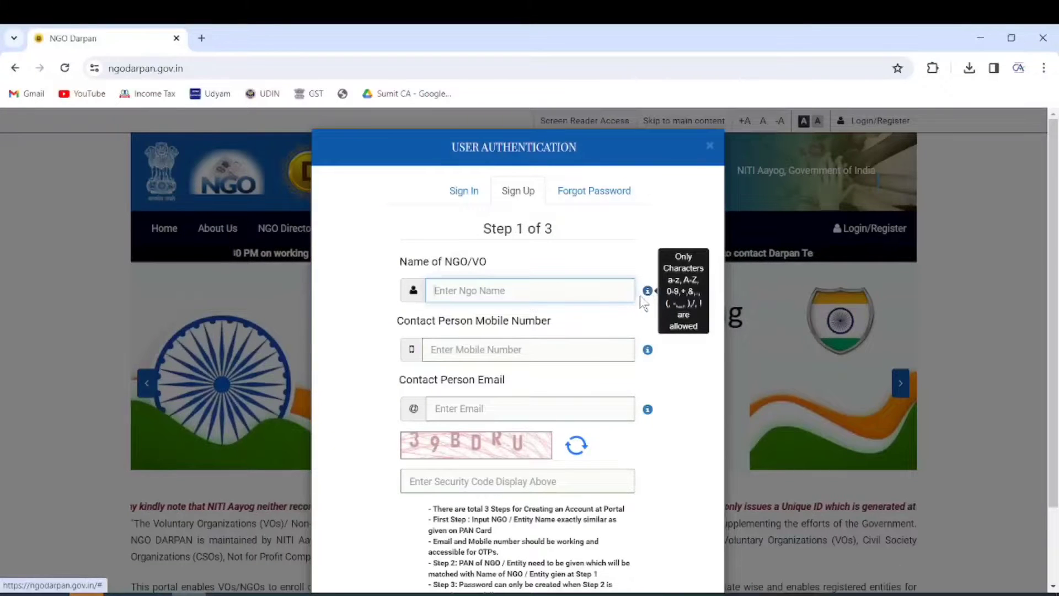
left_click(511, 352)
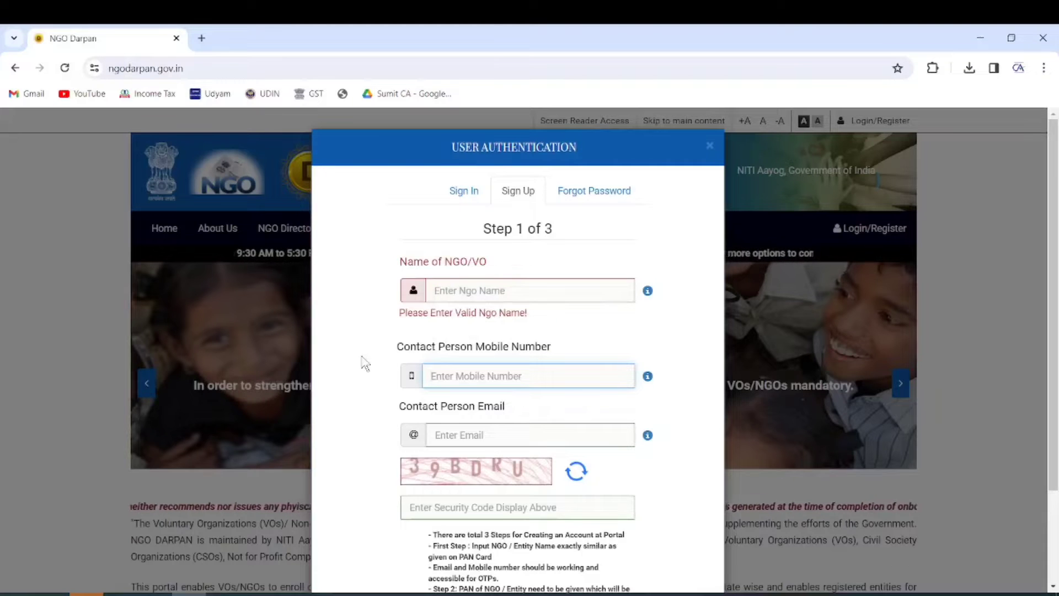
scroll(364, 362, "down", 2)
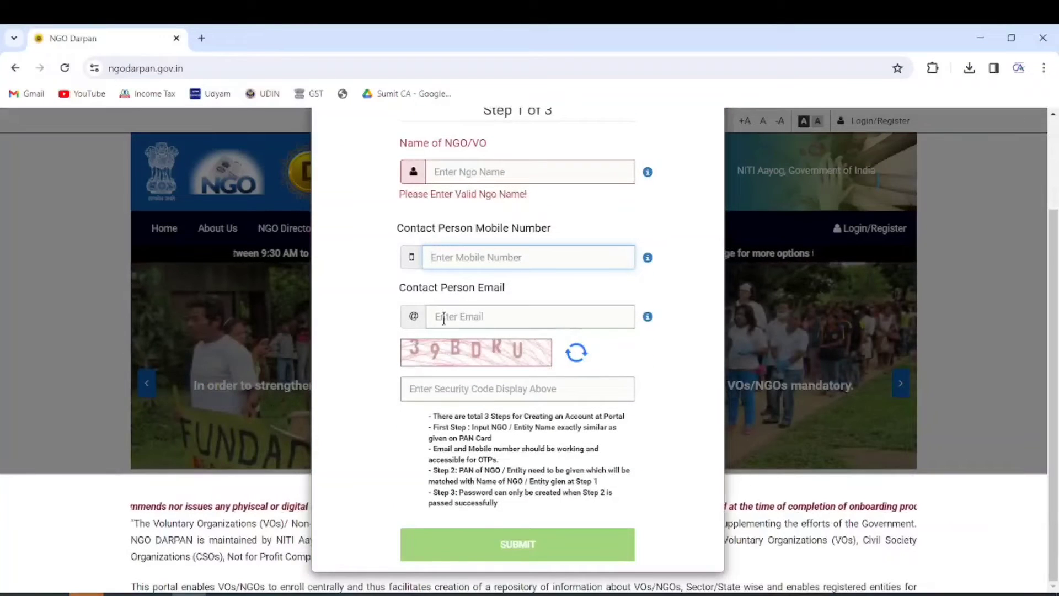
left_click(475, 313)
left_click(467, 414)
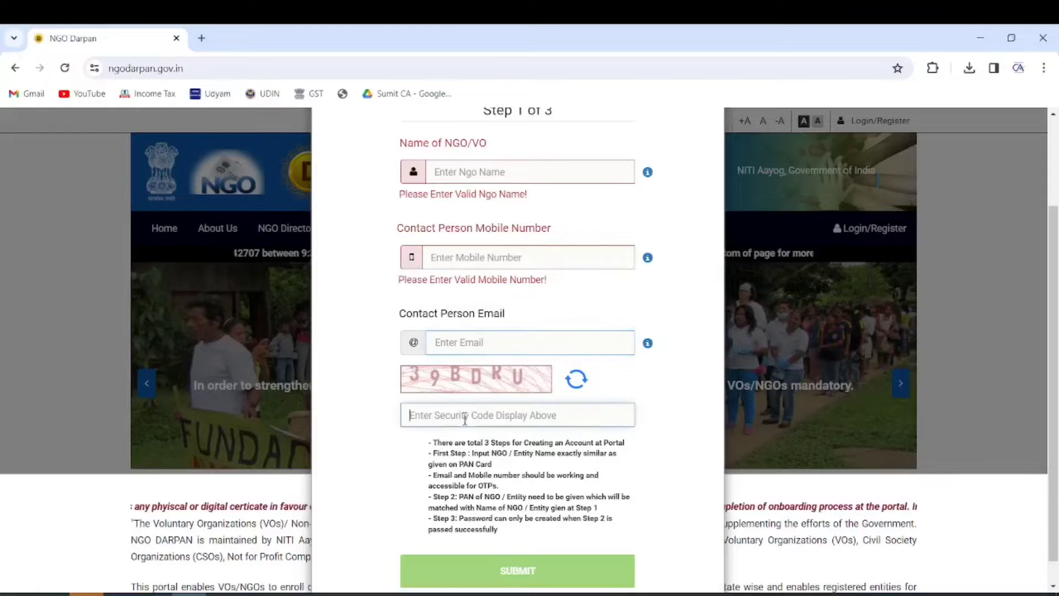
scroll(497, 486, "down", 1)
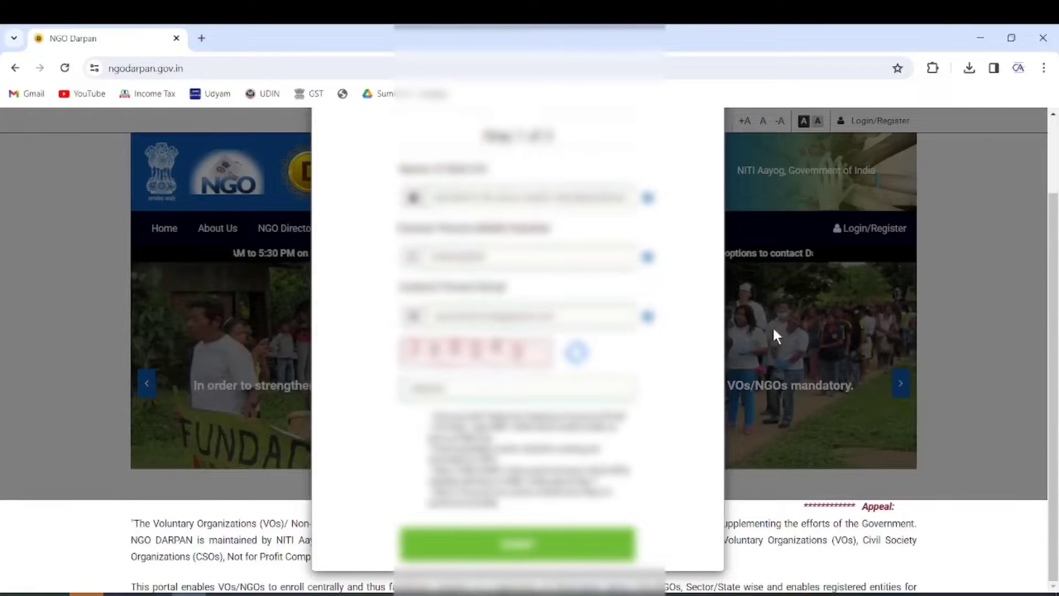
left_click(535, 545)
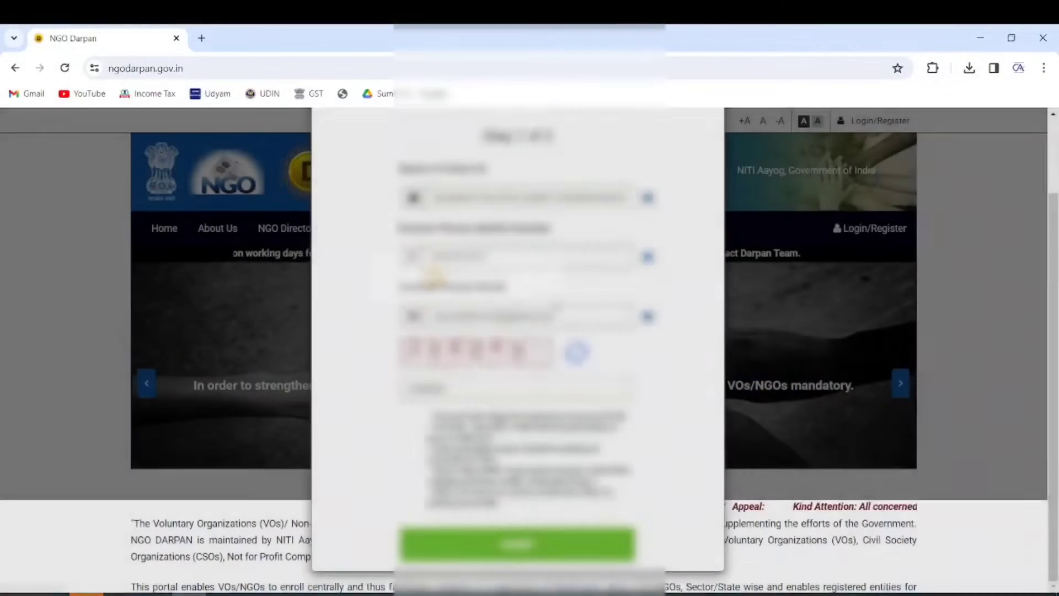
scroll(556, 292, "down", 3)
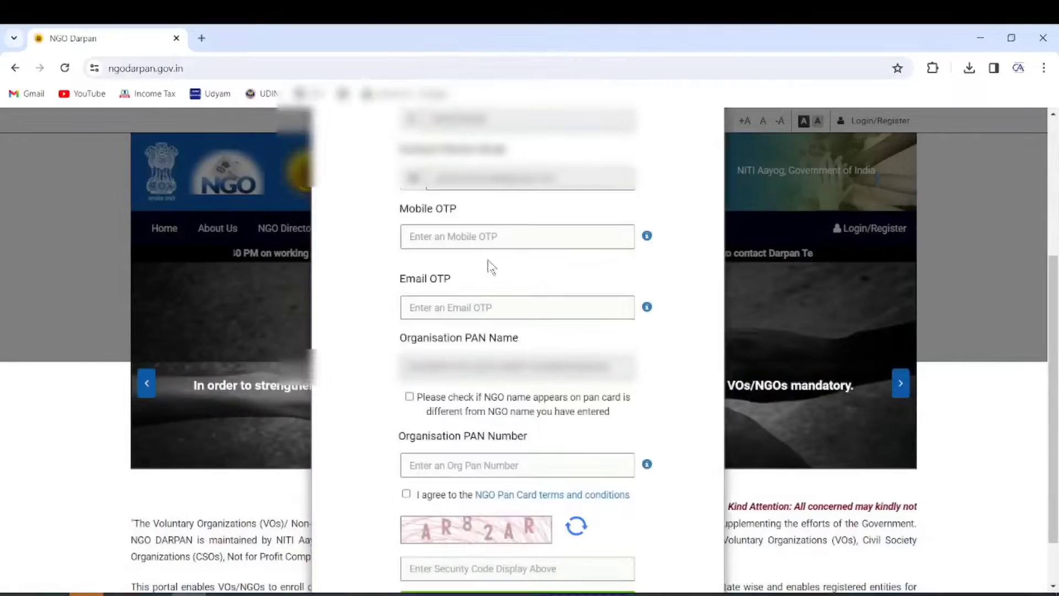
Step: Enter the mobile and email OTPs and the organisation PAN, accept the PAN terms, and enter security code AR82AR
left_click(434, 238)
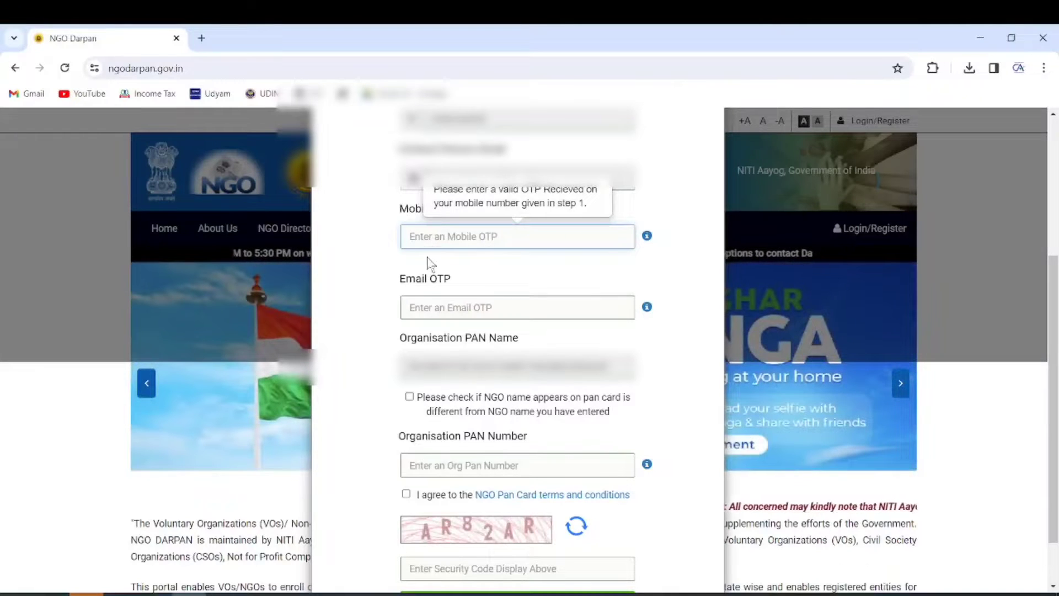
left_click(430, 307)
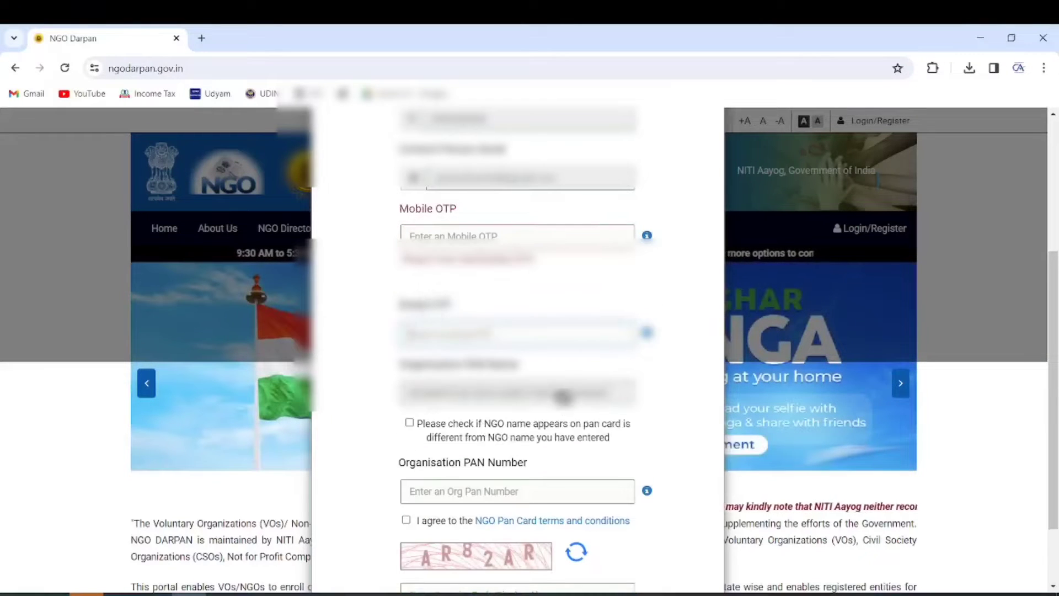
scroll(563, 396, "down", 2)
left_click(447, 406)
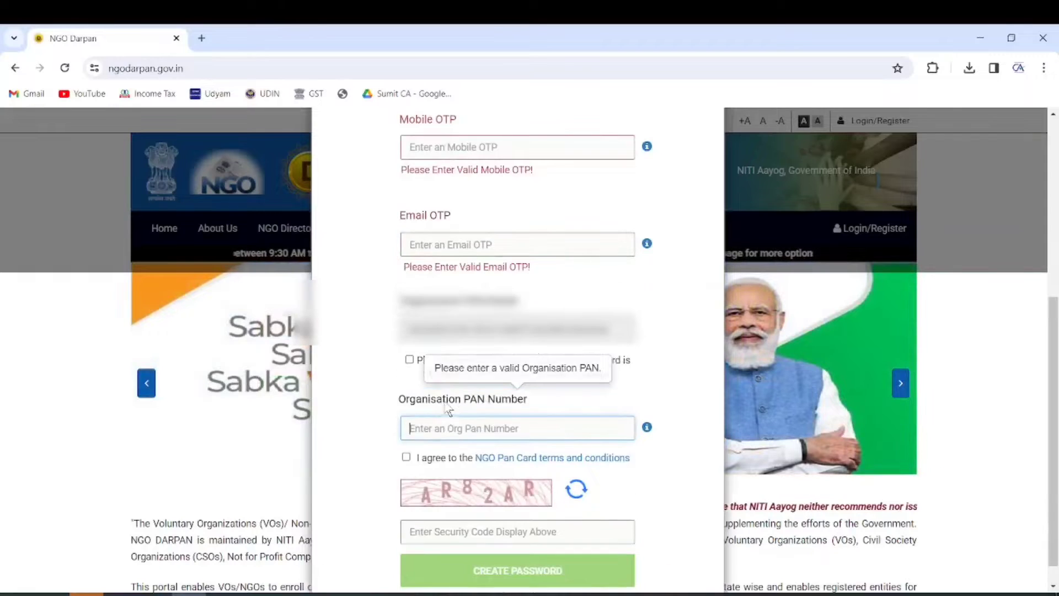
left_click(406, 458)
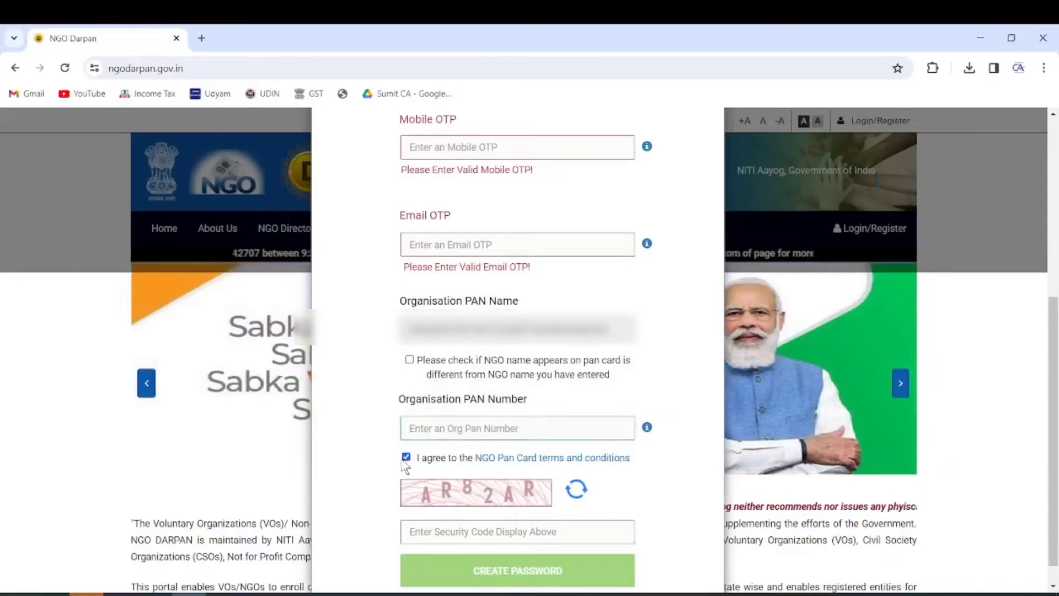
scroll(433, 485, "down", 1)
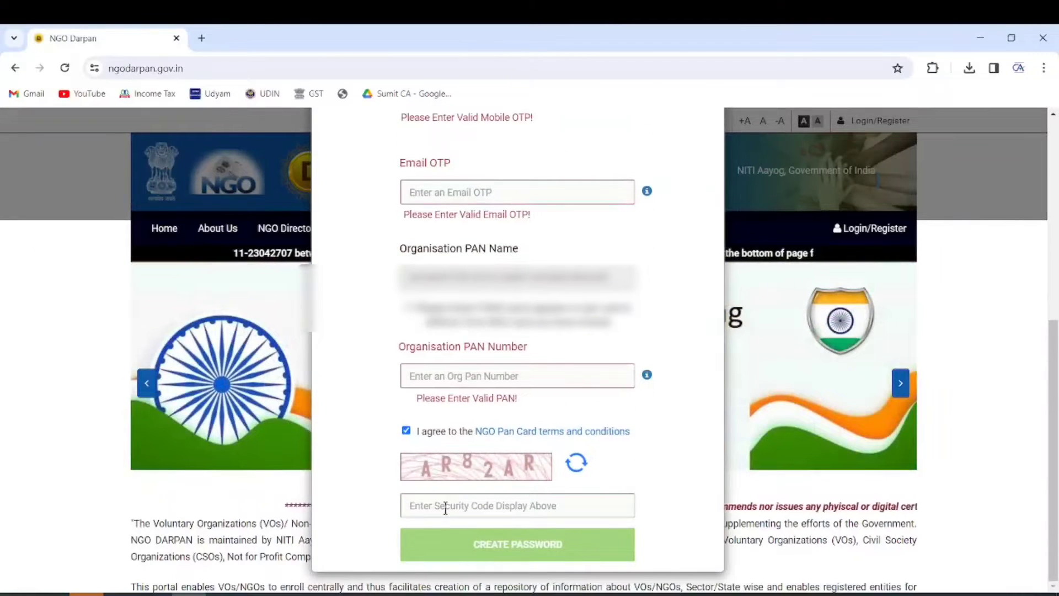
left_click(446, 507)
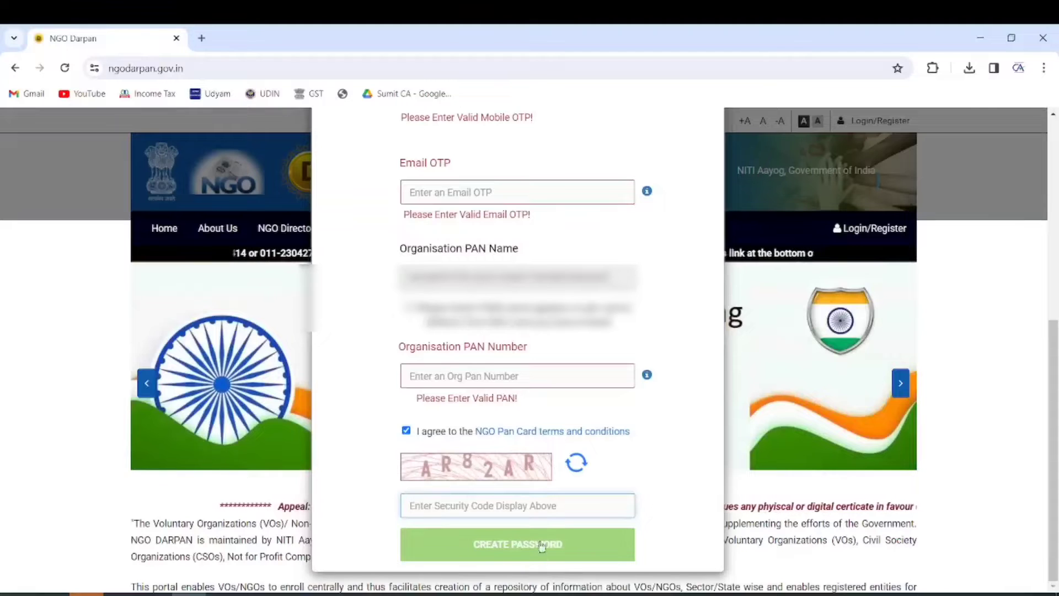
type("AR82AR")
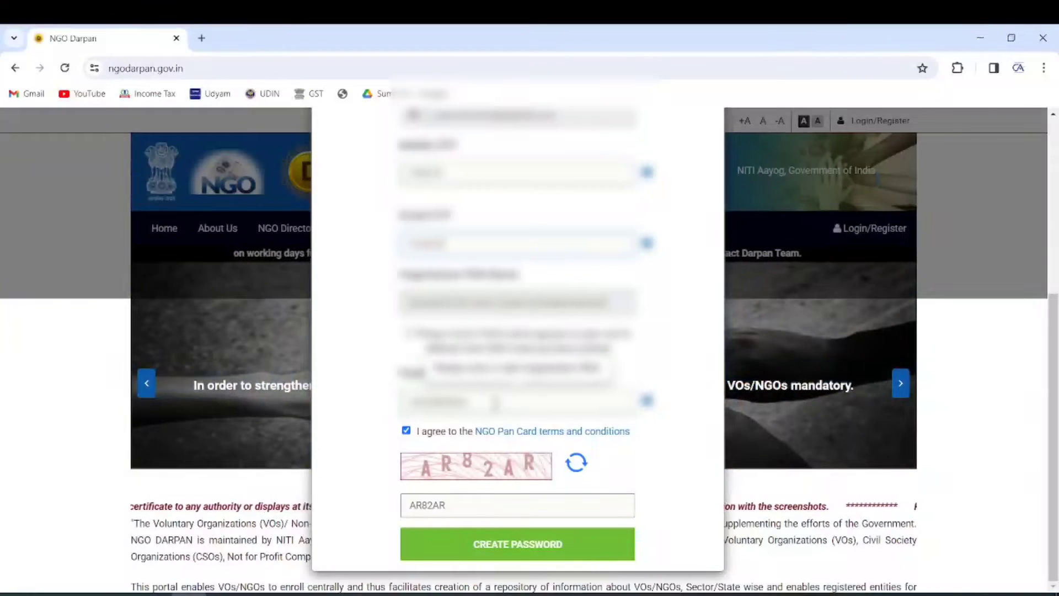
Step: Create and confirm the account password, submit the registration, and decline saving the password
left_click(510, 549)
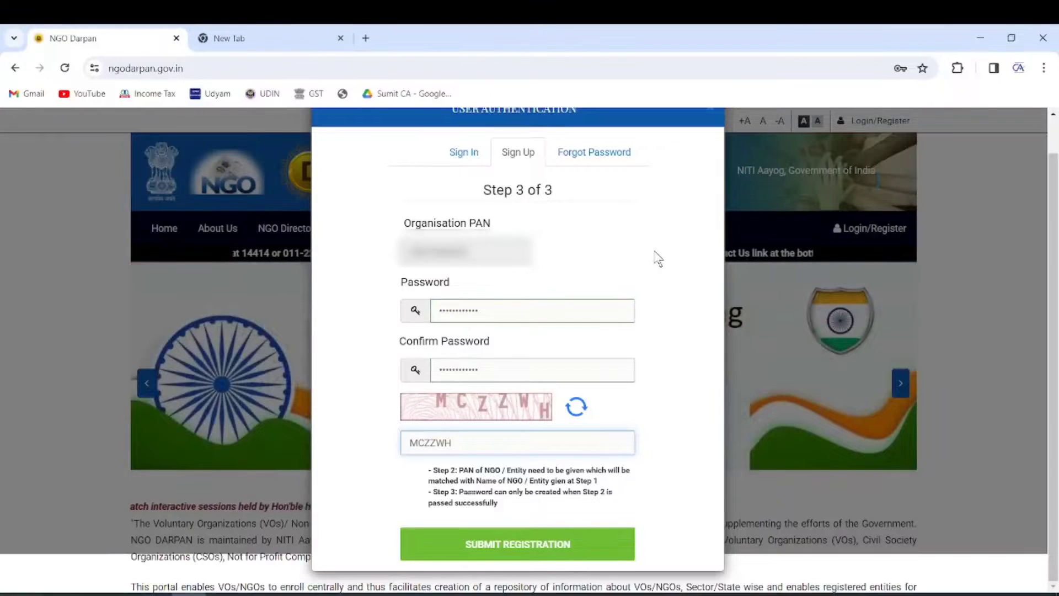
left_click(519, 547)
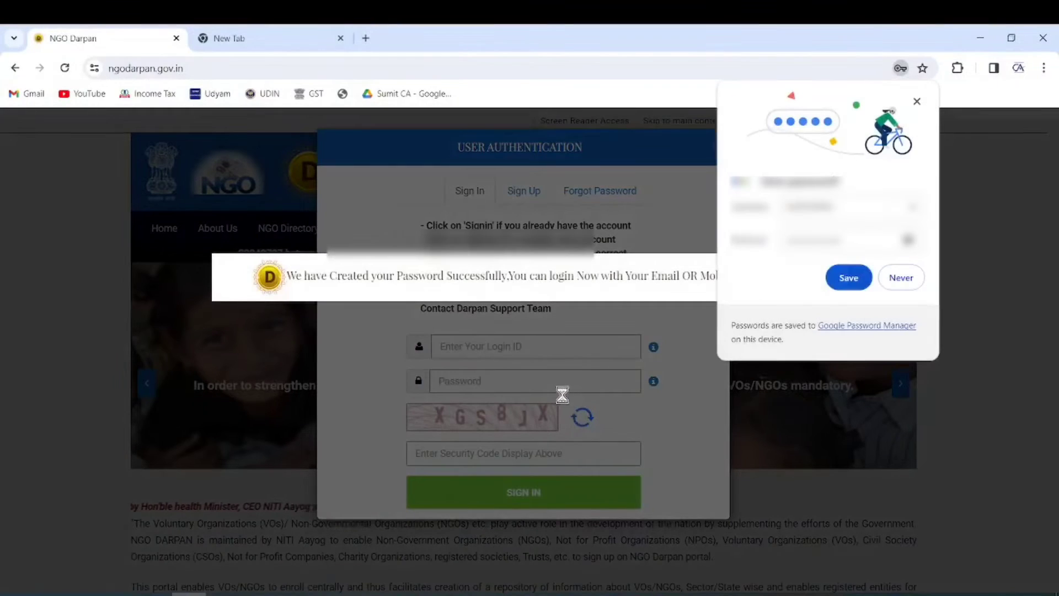
left_click(902, 280)
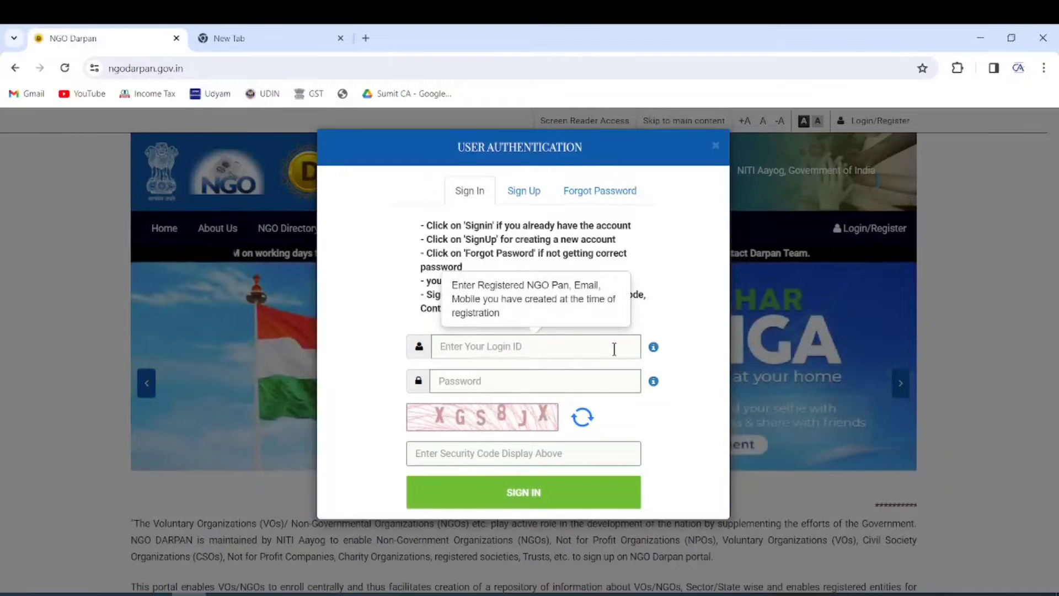
Step: Sign in to the new NGO account with login ID, password and captcha XGS8JX
mouse_move(653, 348)
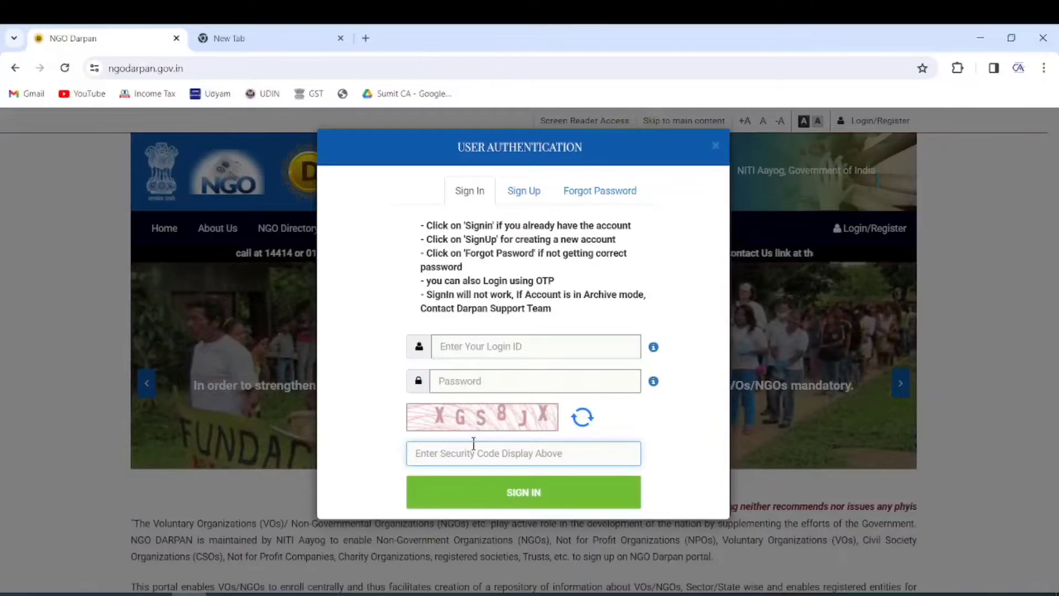
type("XGS8JX")
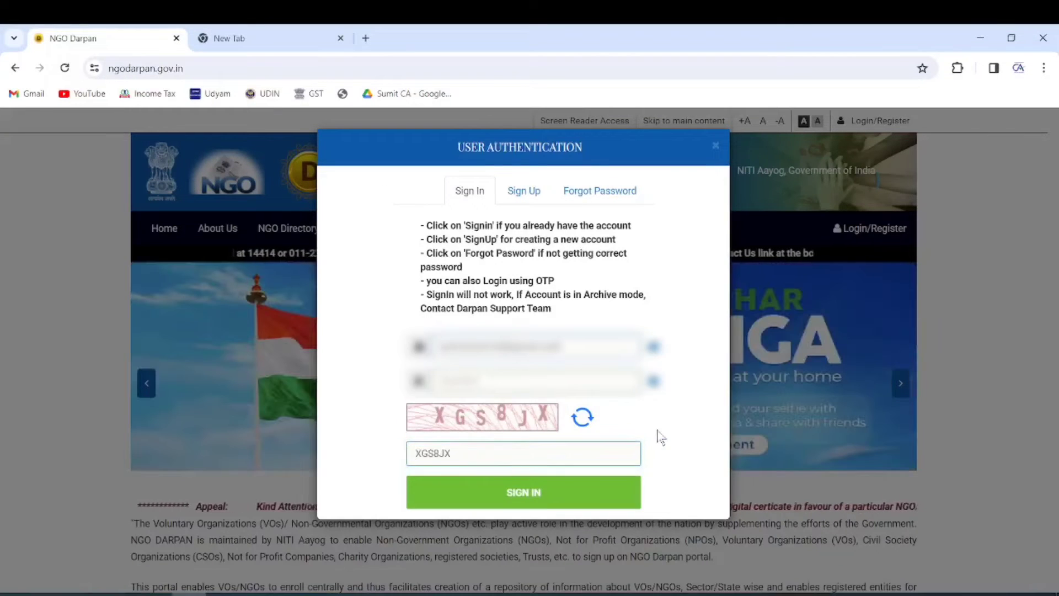
left_click(511, 493)
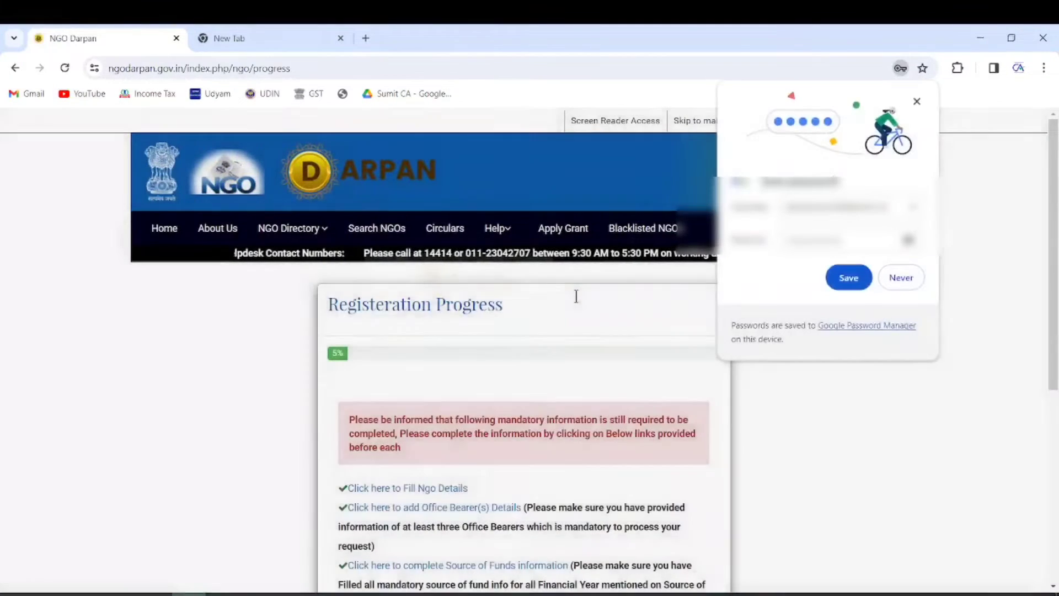
Step: Dismiss Chrome's save-password prompt and scroll down the 5% Registration Progress page
left_click(903, 283)
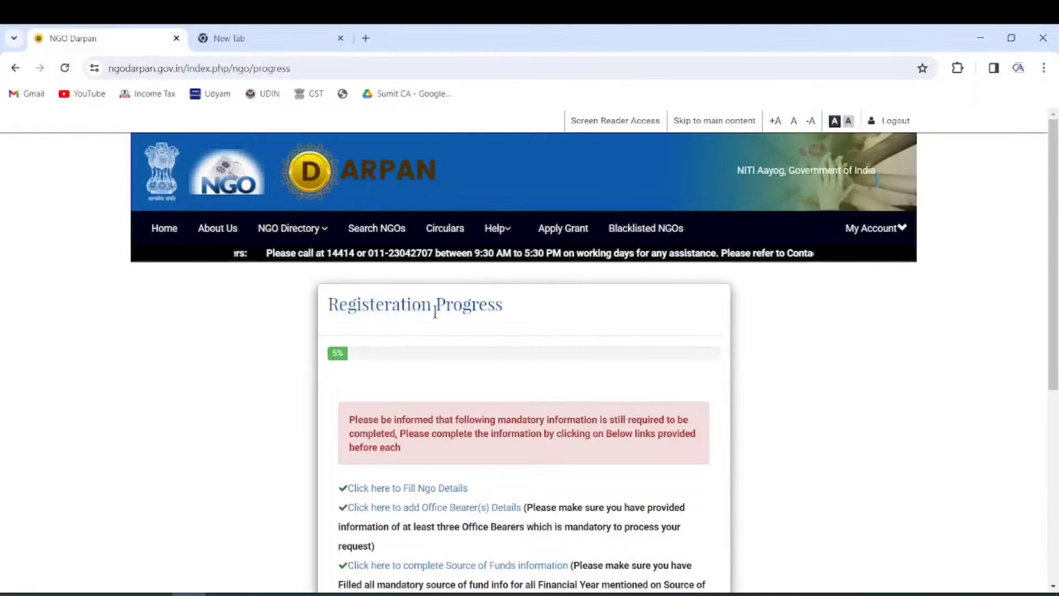
scroll(467, 292, "down", 3)
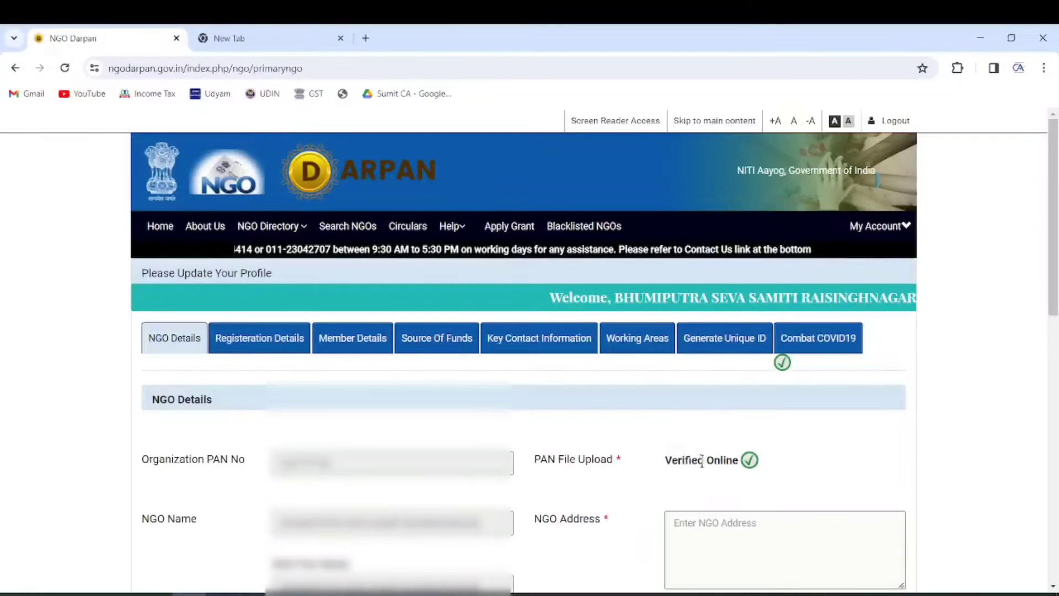
Step: Set the NGO's state to RAJASTHAN
scroll(731, 423, "down", 1)
scroll(728, 422, "down", 4)
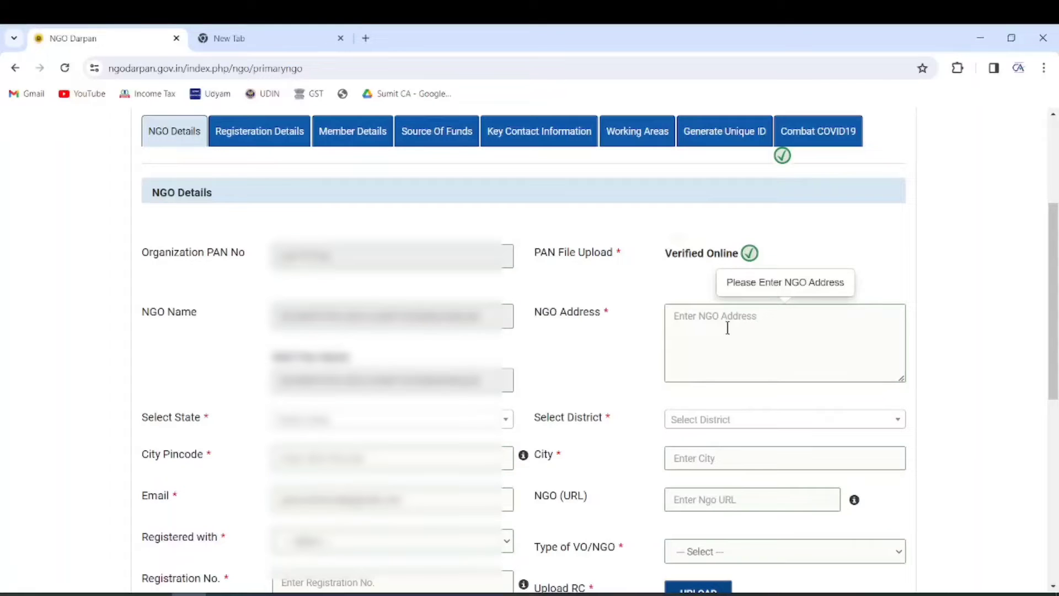
scroll(728, 328, "down", 1)
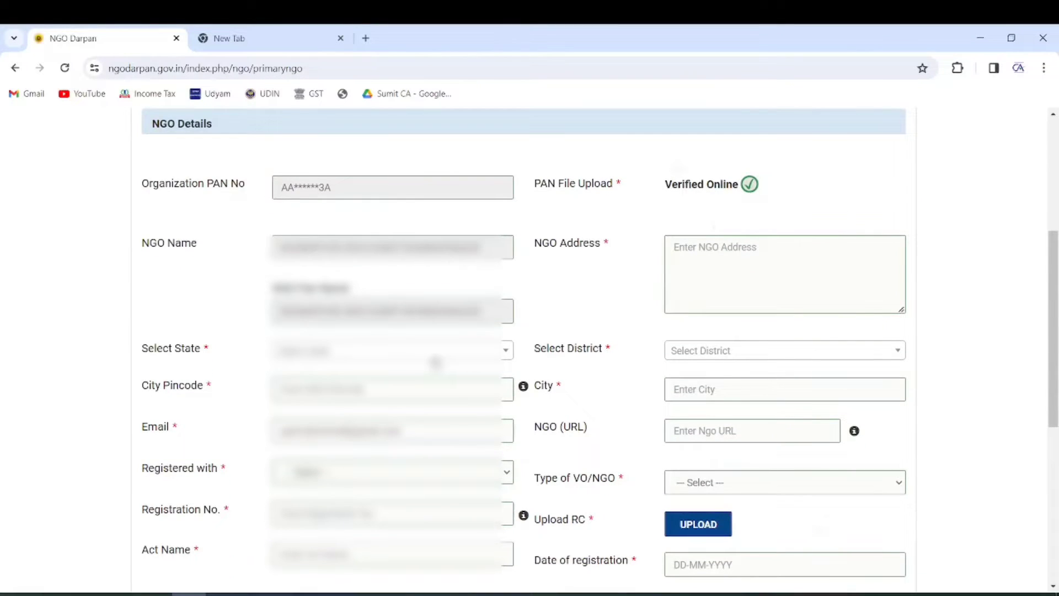
scroll(414, 381, "down", 1)
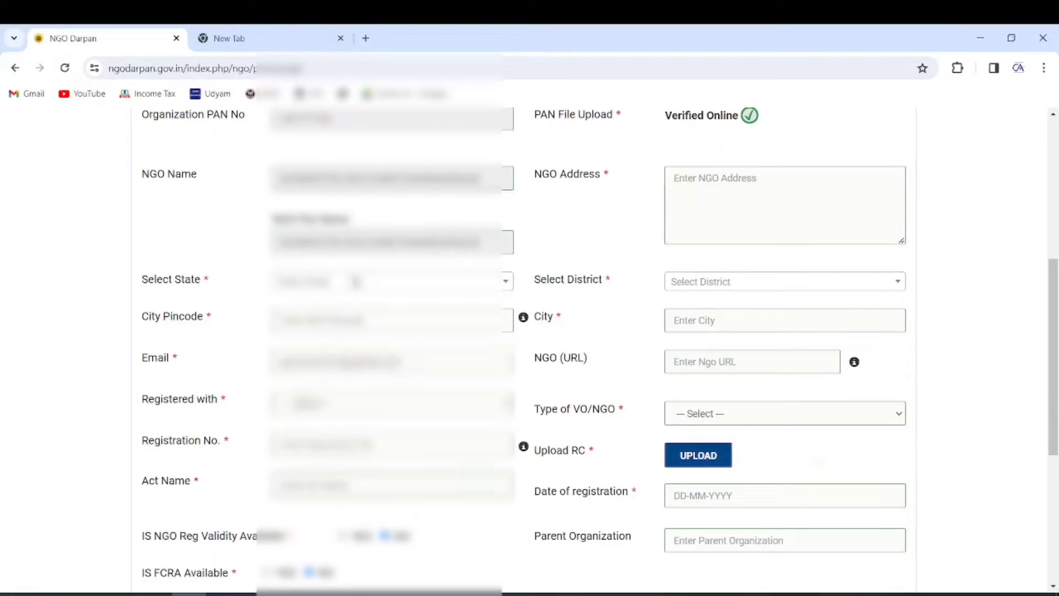
left_click(347, 284)
type("raj")
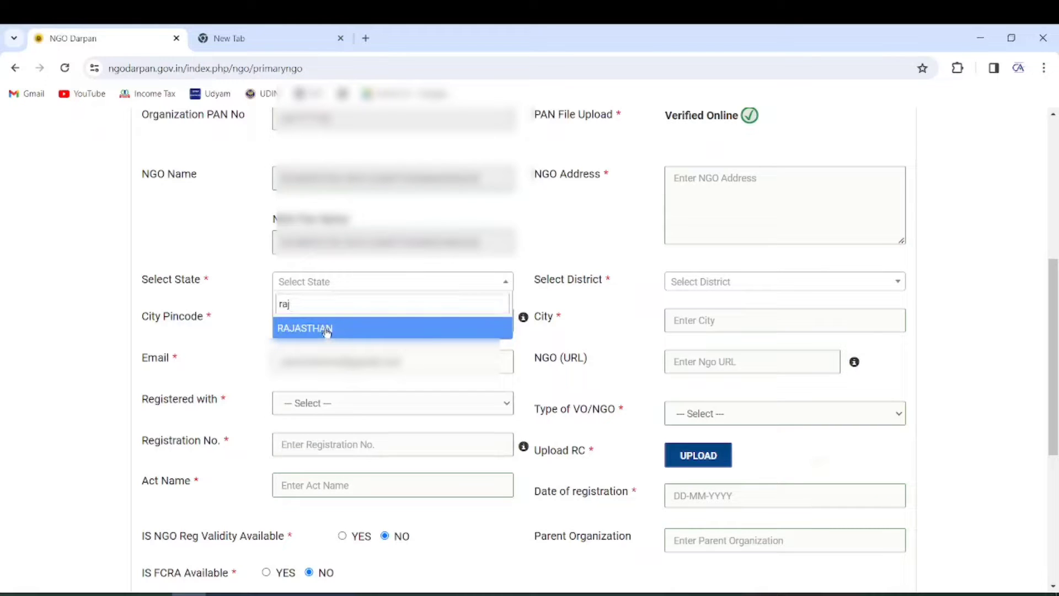
left_click(329, 329)
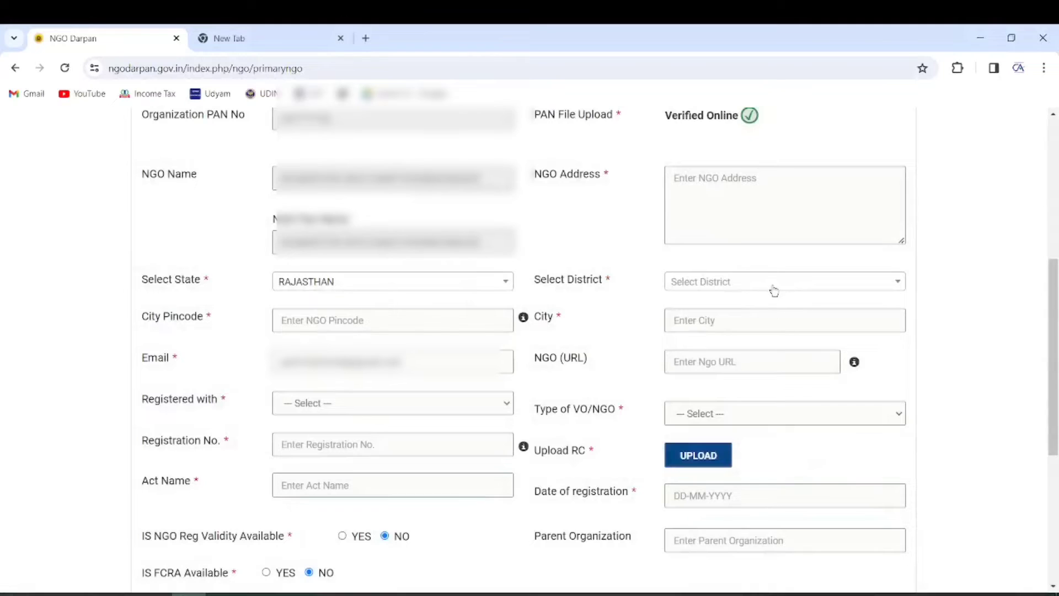
Step: Choose the NGO's district and enter pincode 335001 and the city
left_click(775, 290)
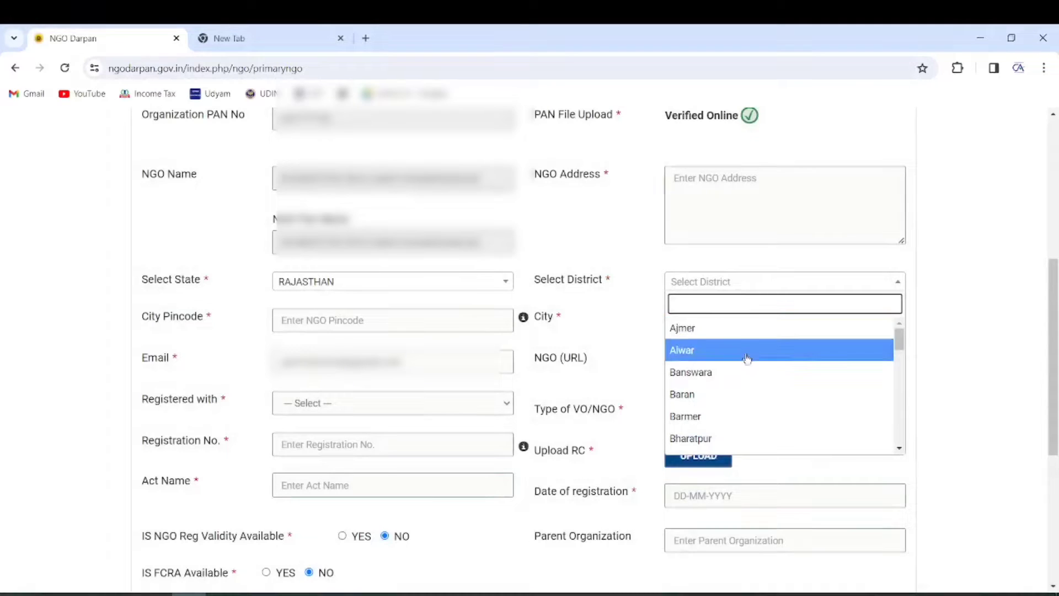
scroll(747, 368, "down", 4)
scroll(744, 373, "down", 1)
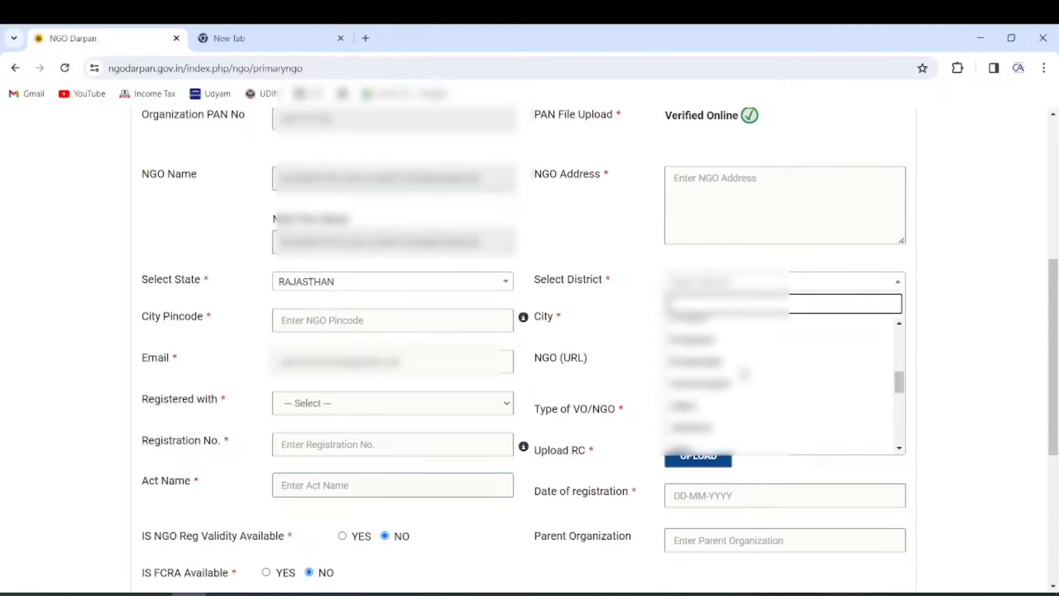
left_click(741, 361)
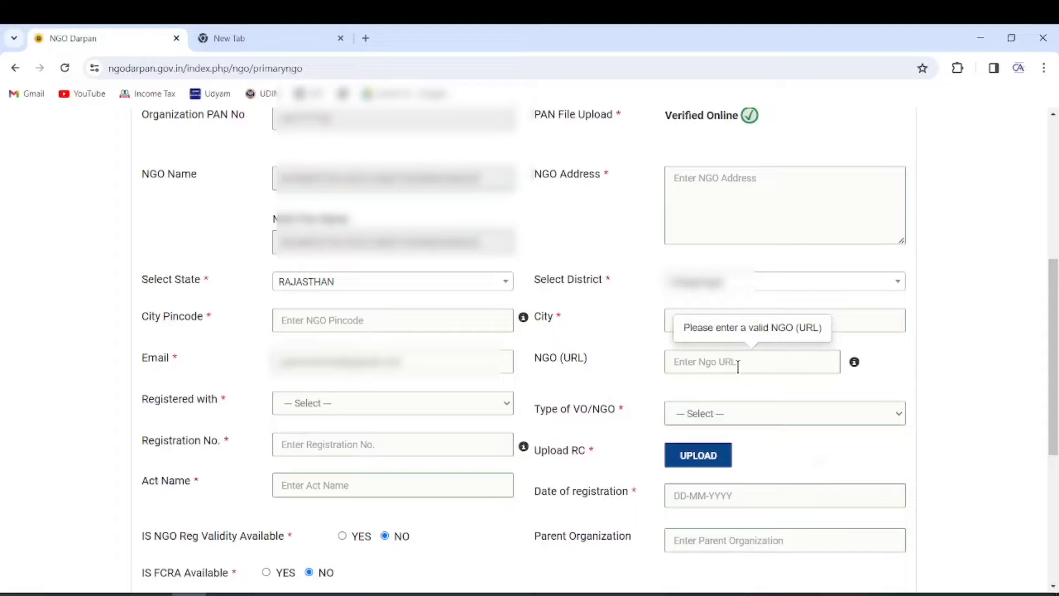
left_click(351, 316)
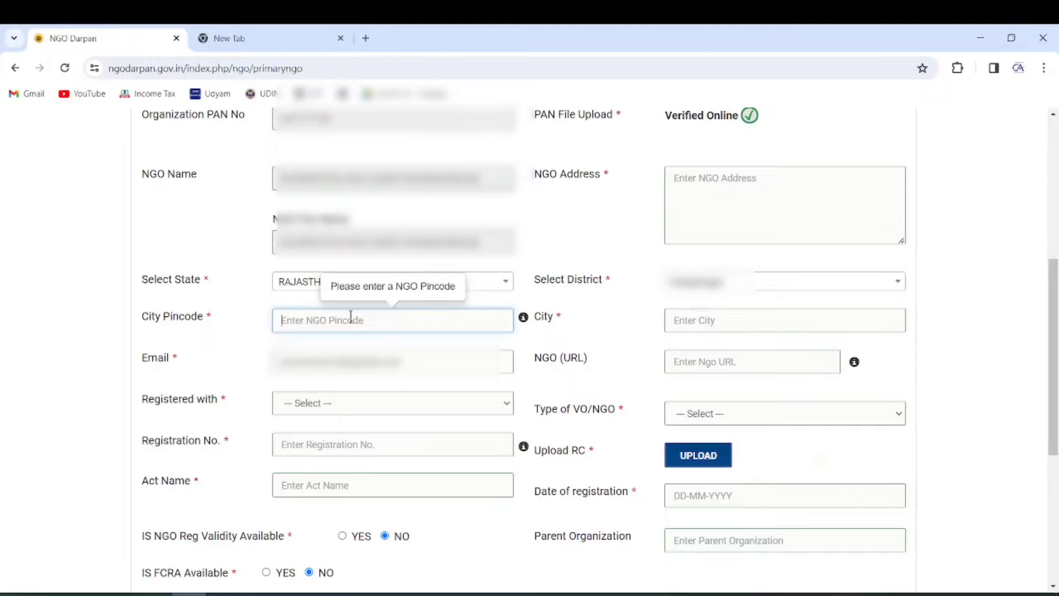
type("335001")
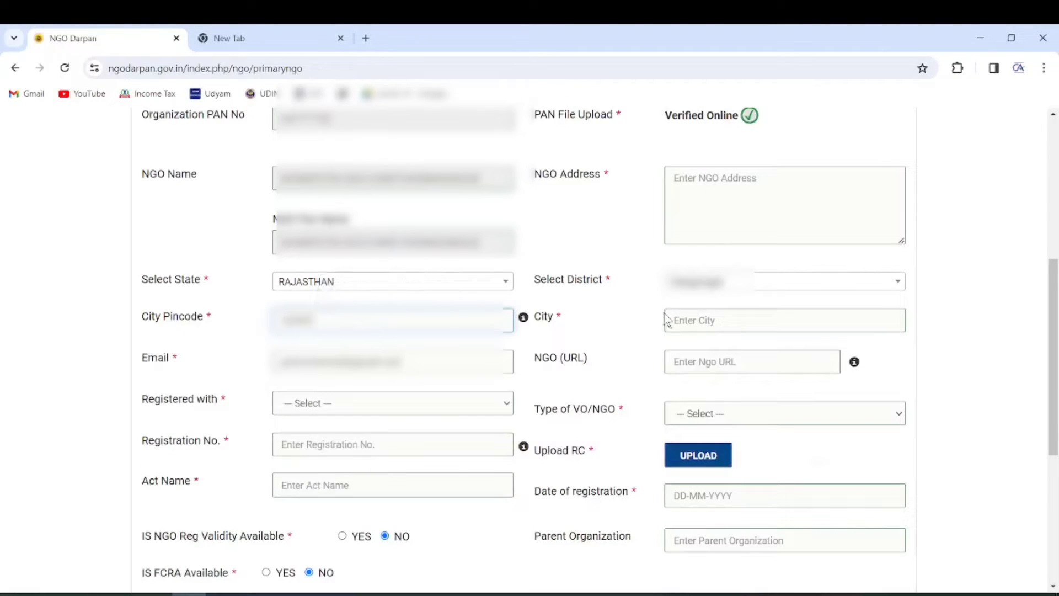
left_click(689, 319)
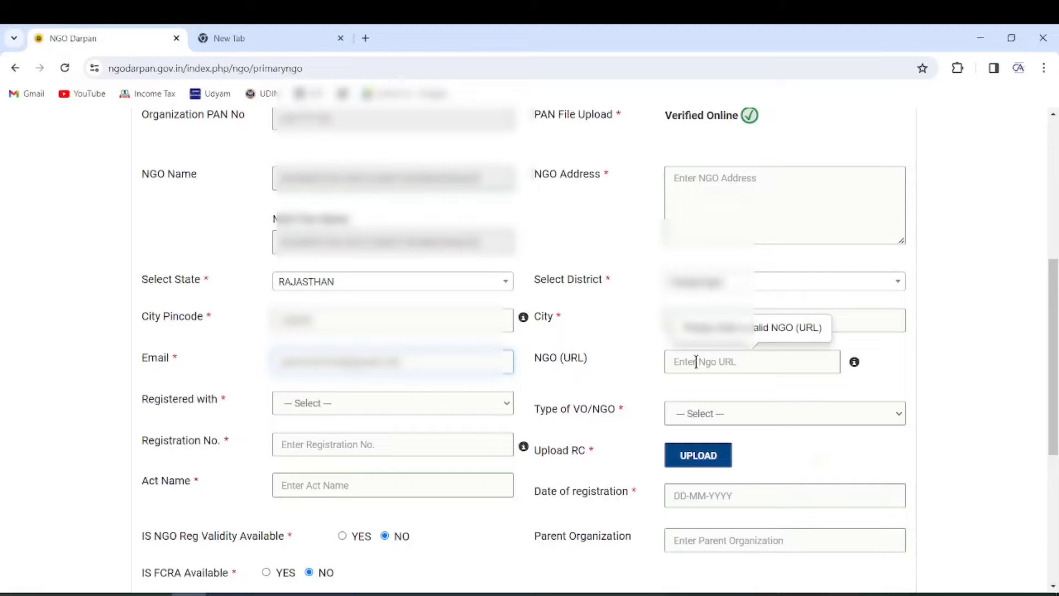
Step: Check the certificate's Rajasthan Societies Registration Act wording for the Registered with field
left_click(463, 409)
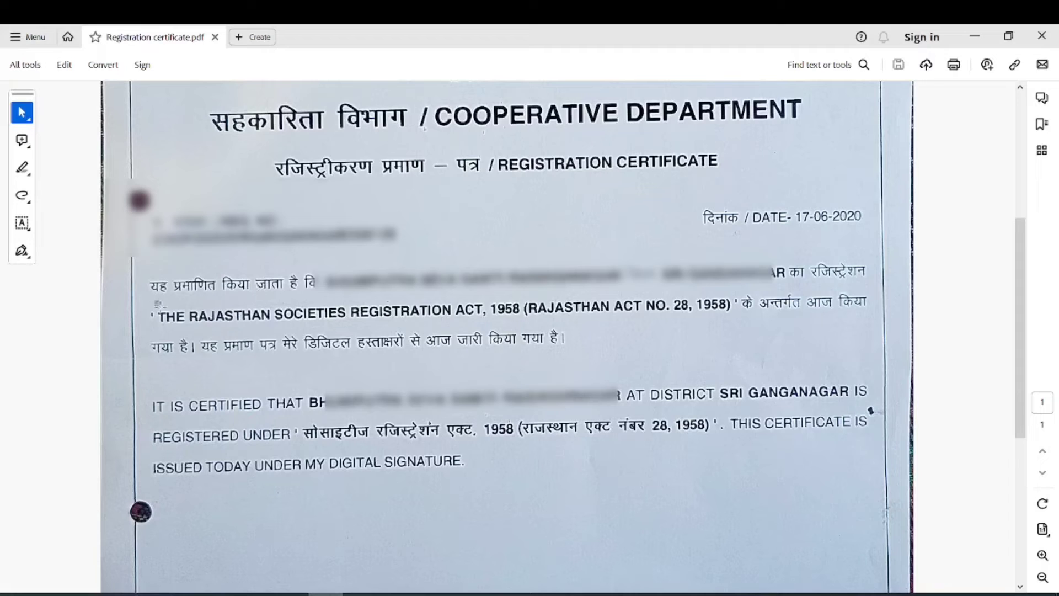
left_click_drag(157, 304, 522, 313)
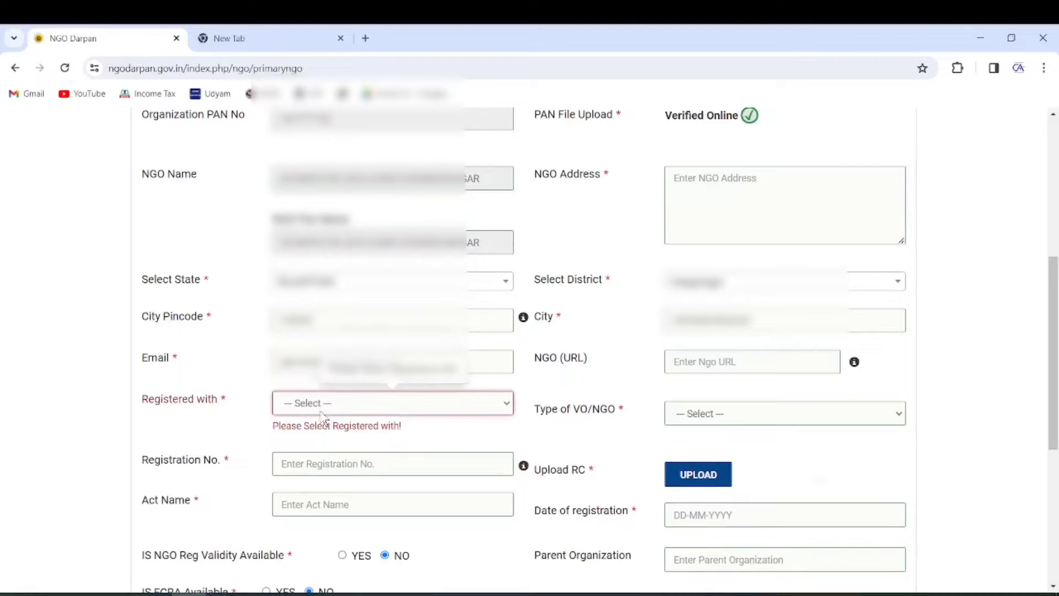
left_click(324, 406)
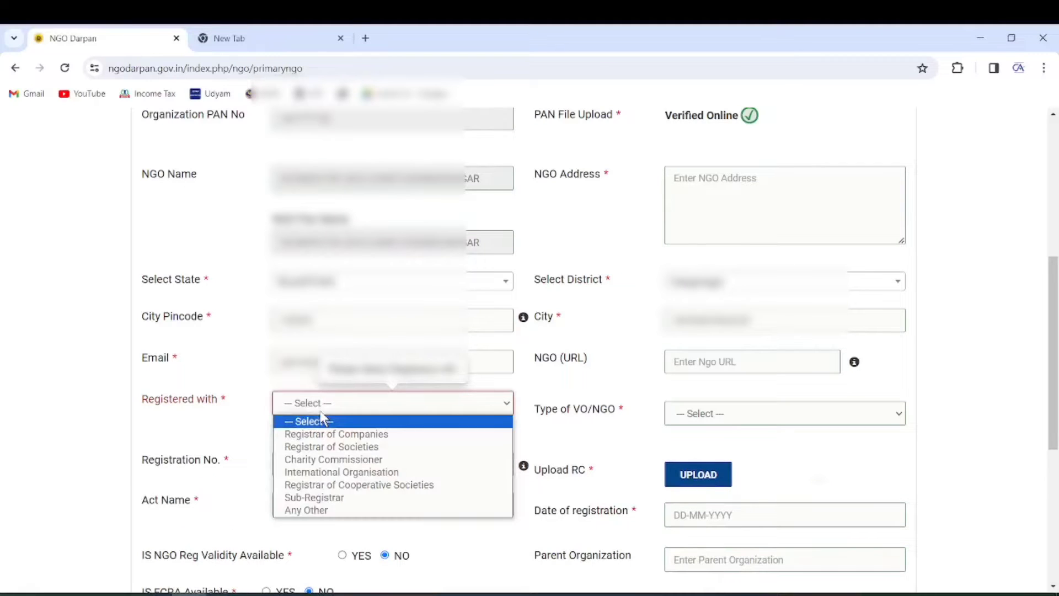
Step: Set Registered with to Registrar of Societies and the type to Registered Societies (Non-Government)
left_click(373, 447)
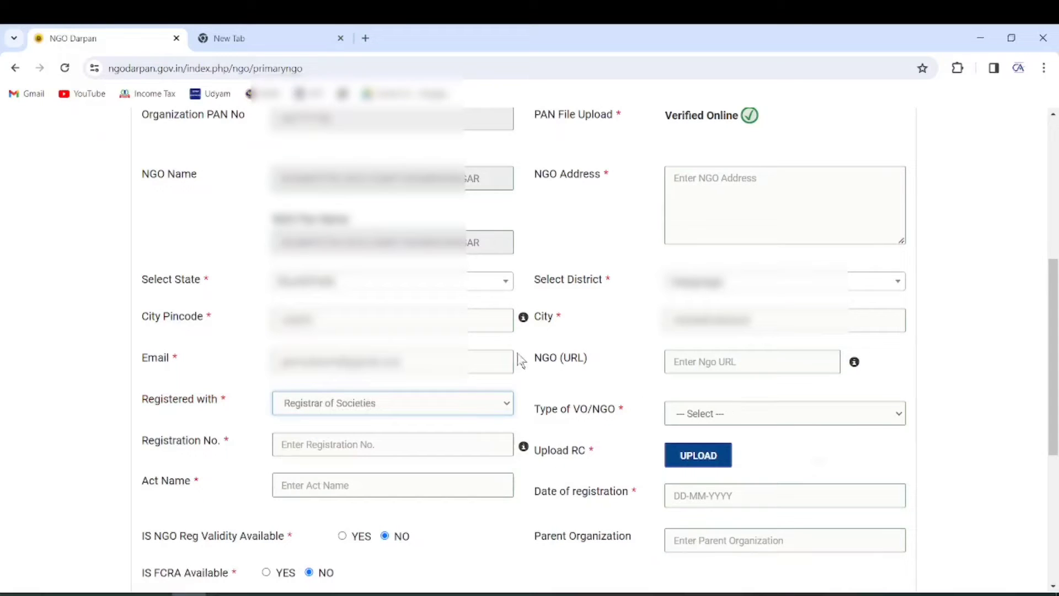
left_click(401, 445)
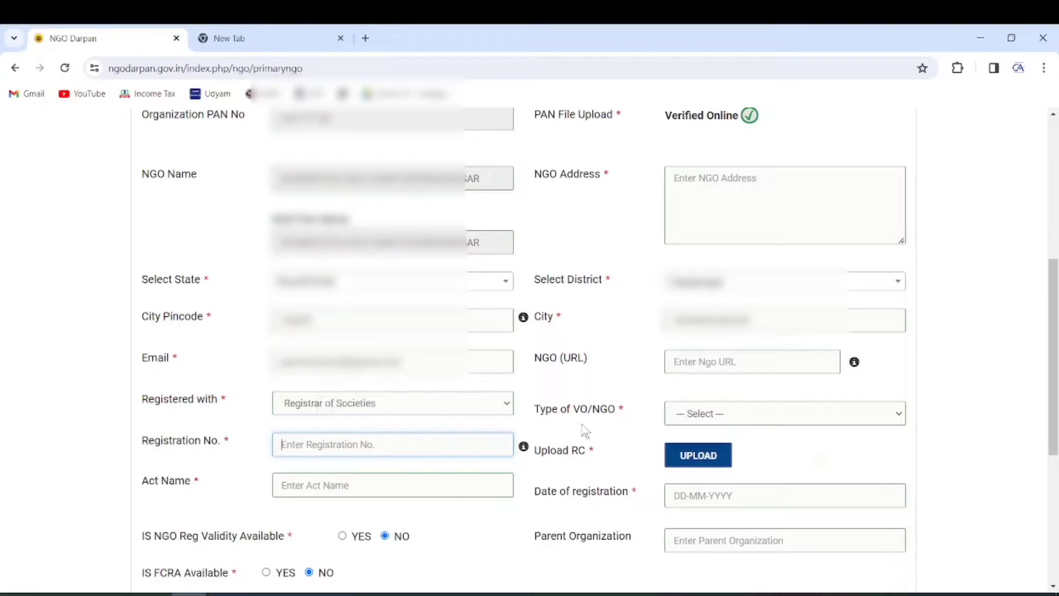
left_click(713, 420)
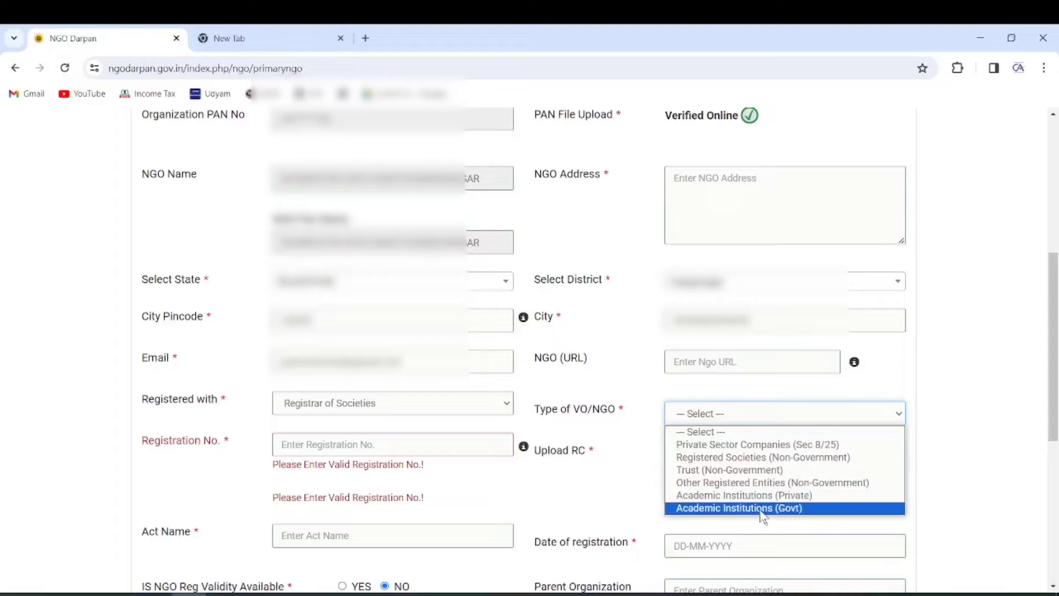
left_click(760, 462)
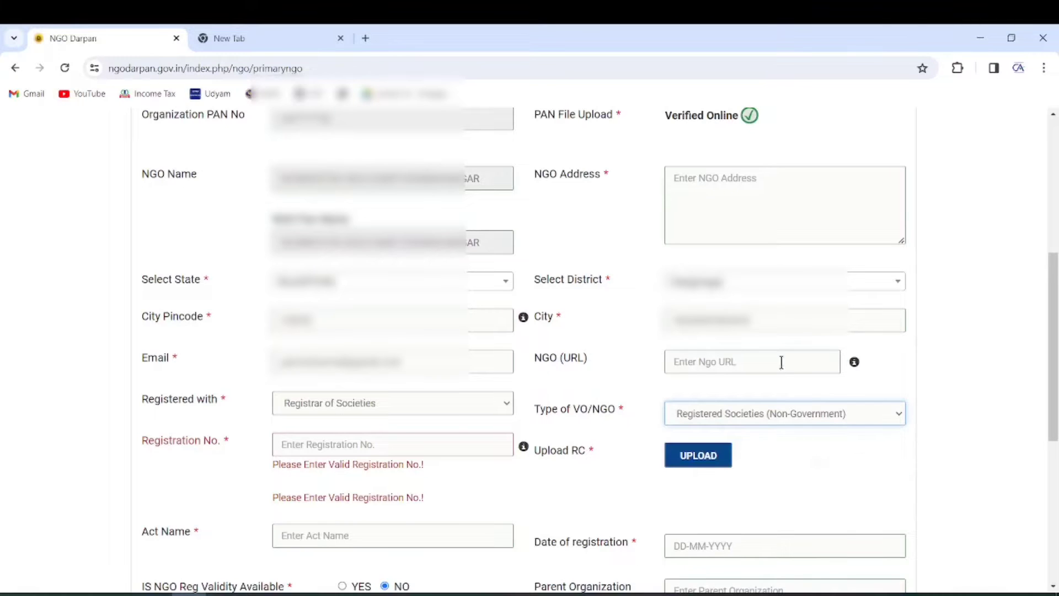
Step: Copy the registration number after REG. NO. from the certificate PDF in Acrobat
left_click(322, 442)
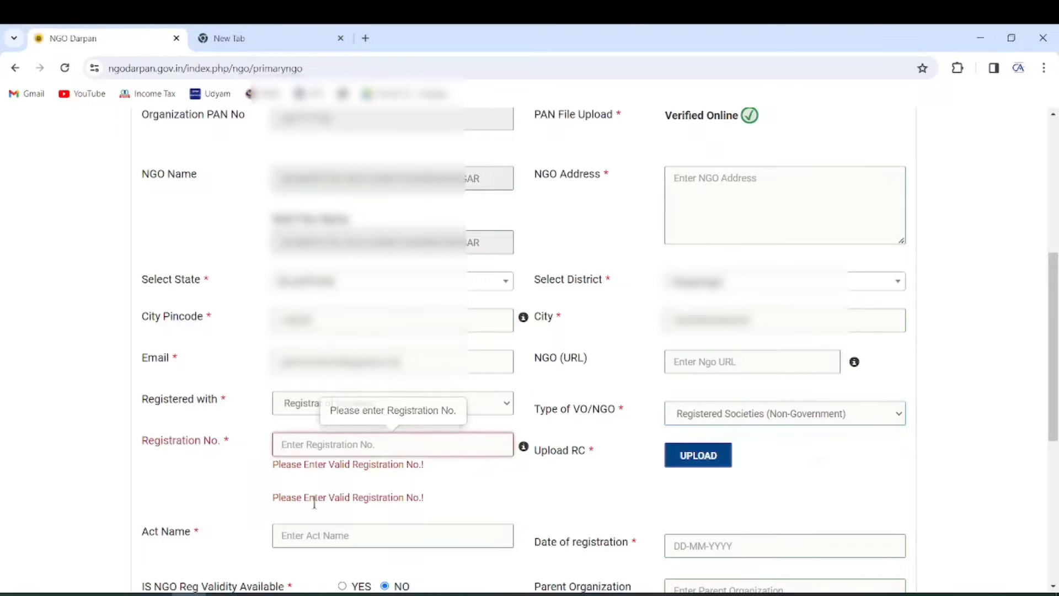
left_click(329, 593)
left_click(433, 220)
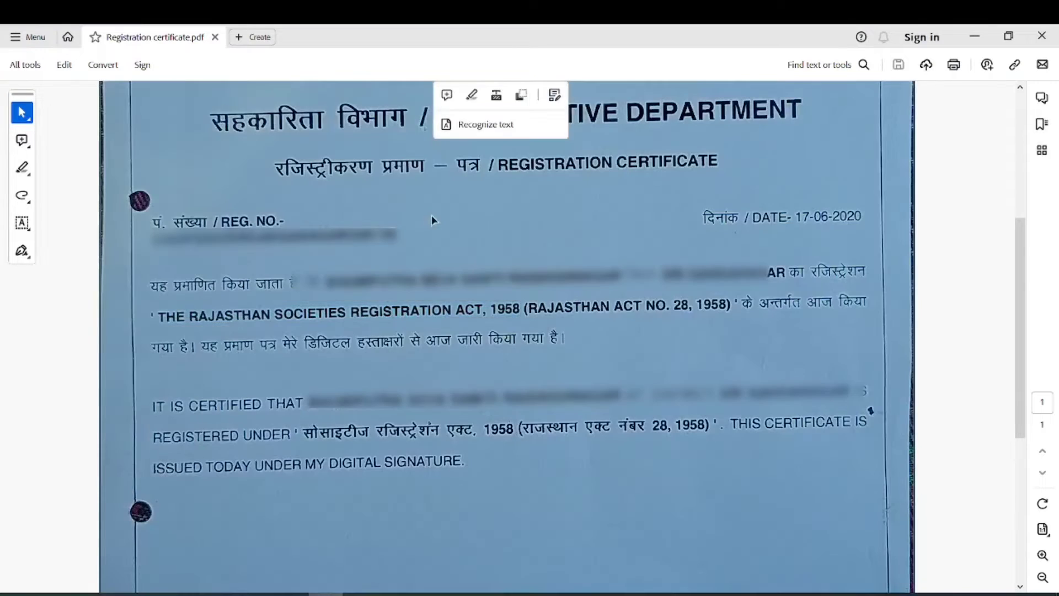
left_click(331, 229)
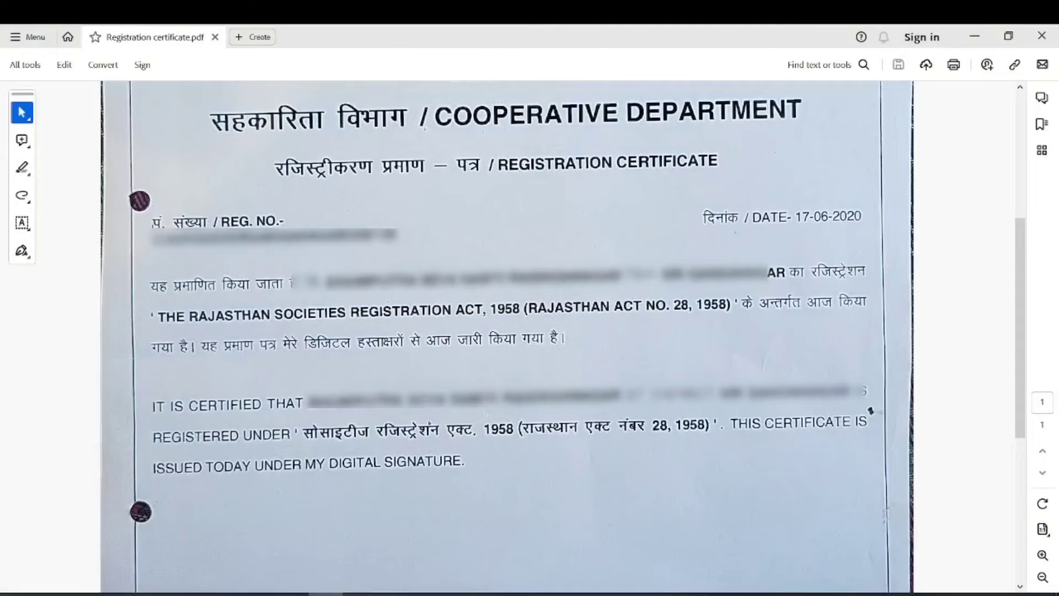
left_click_drag(154, 236, 397, 237)
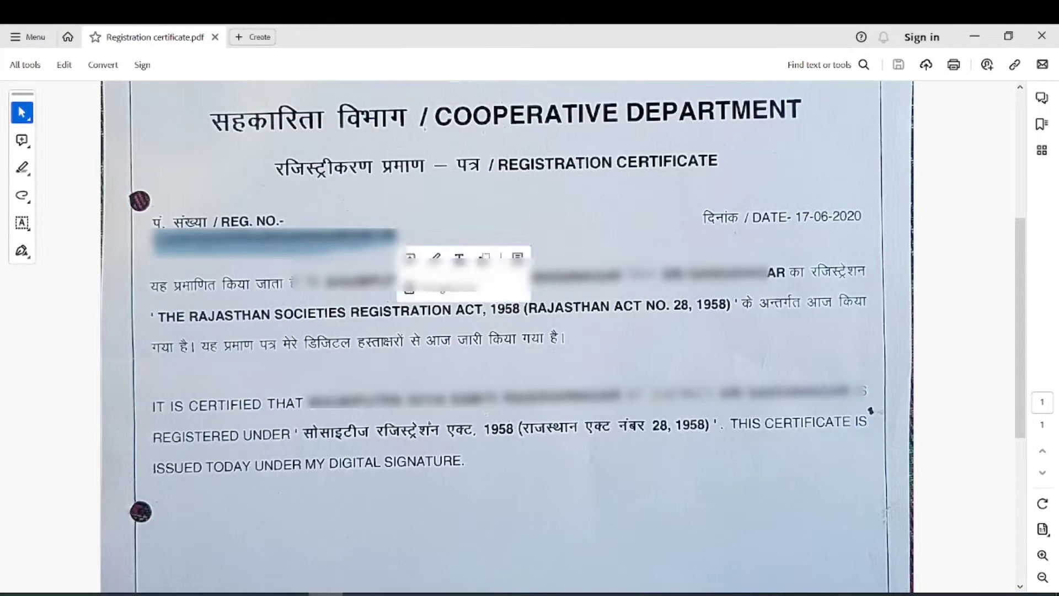
left_click(279, 459)
left_click(191, 594)
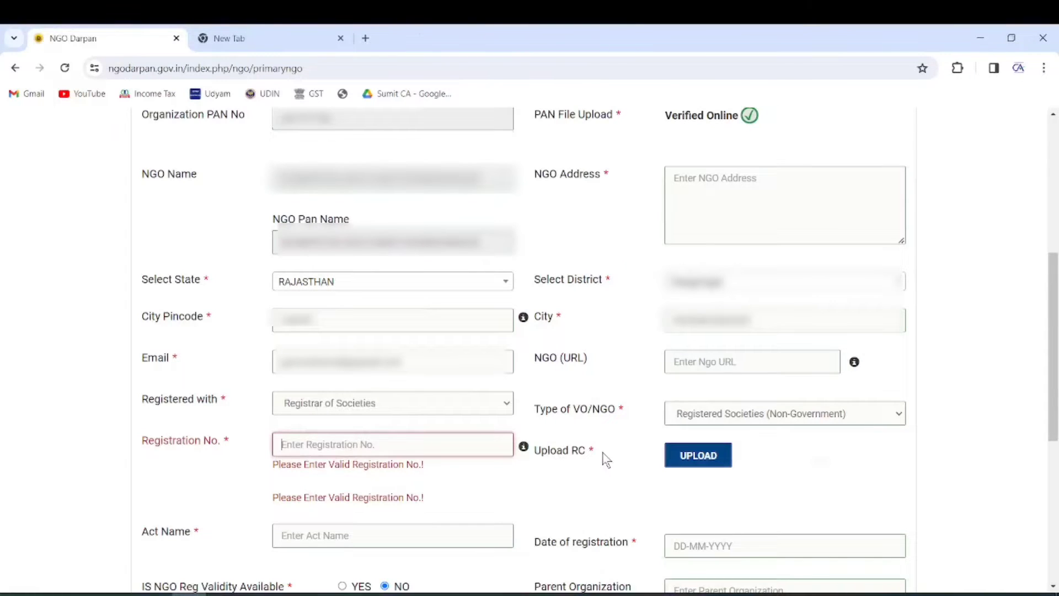
left_click(698, 461)
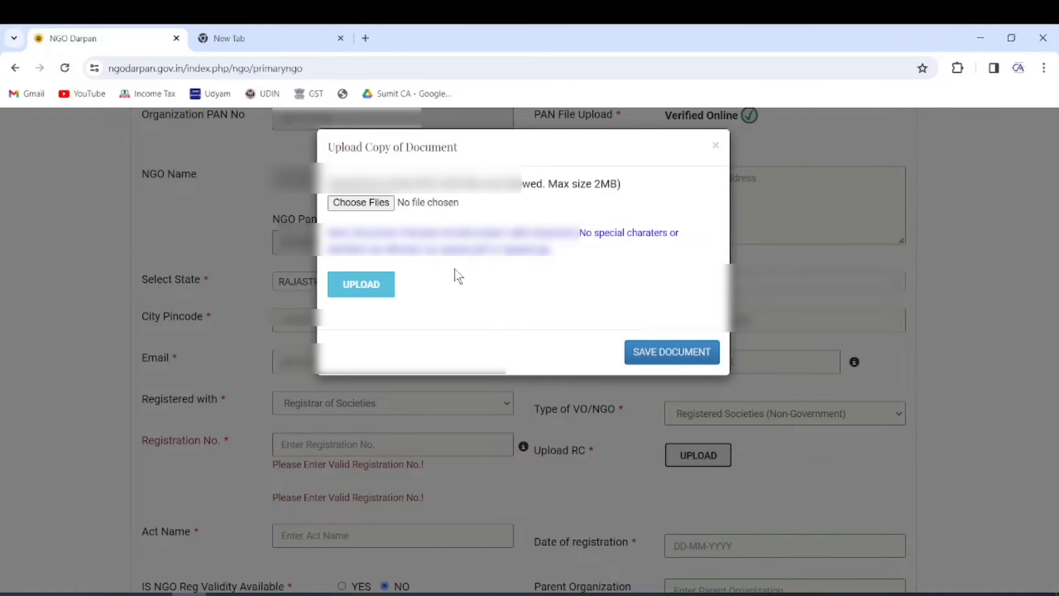
Step: Upload Registration certificate.pdf from the 80G > NGO folder and save it as the certificate
left_click(373, 202)
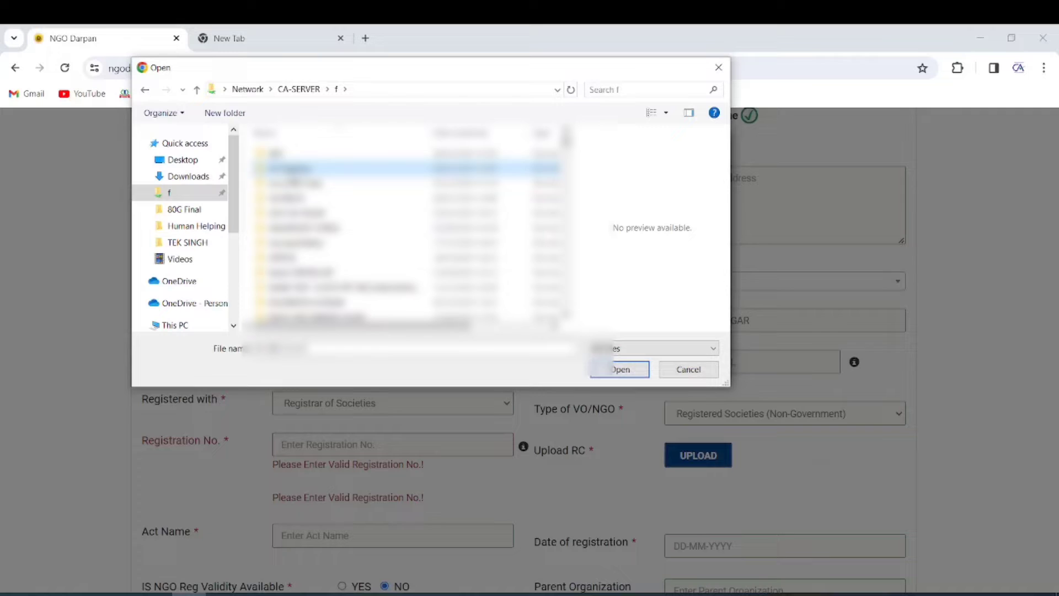
double_click(301, 156)
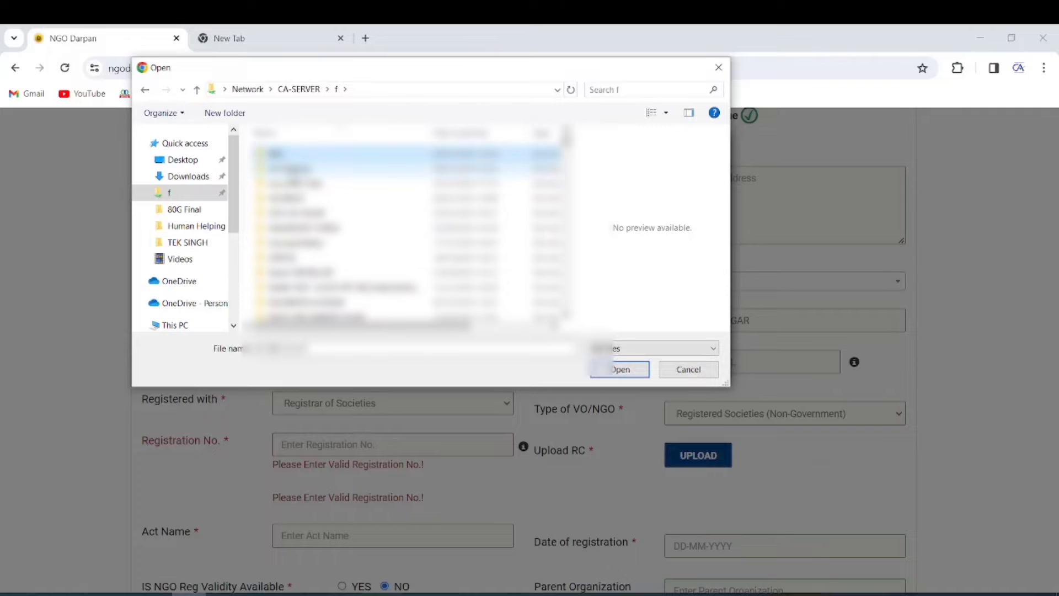
left_click(302, 167)
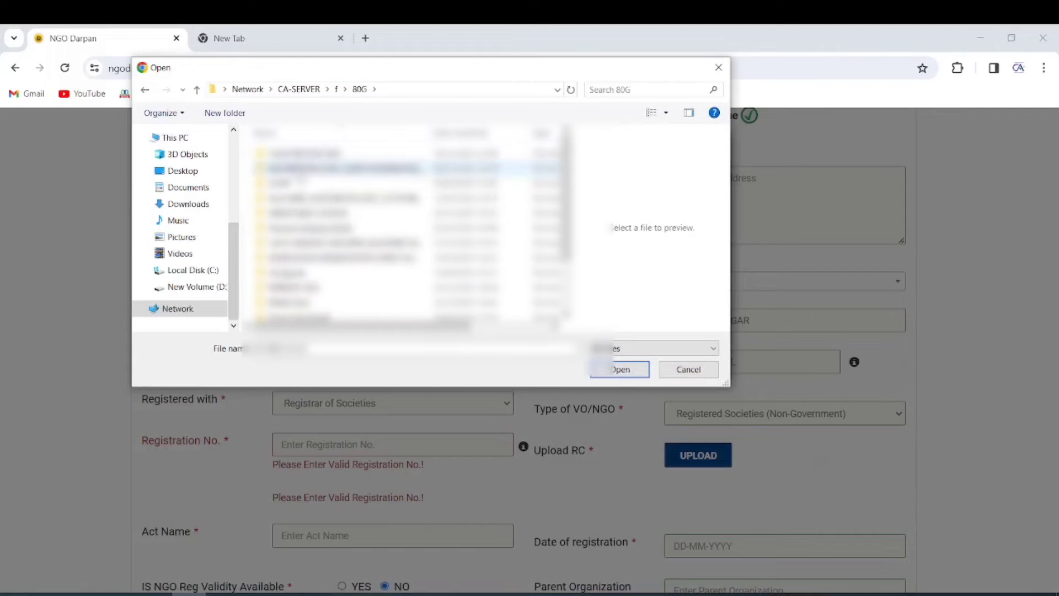
double_click(302, 166)
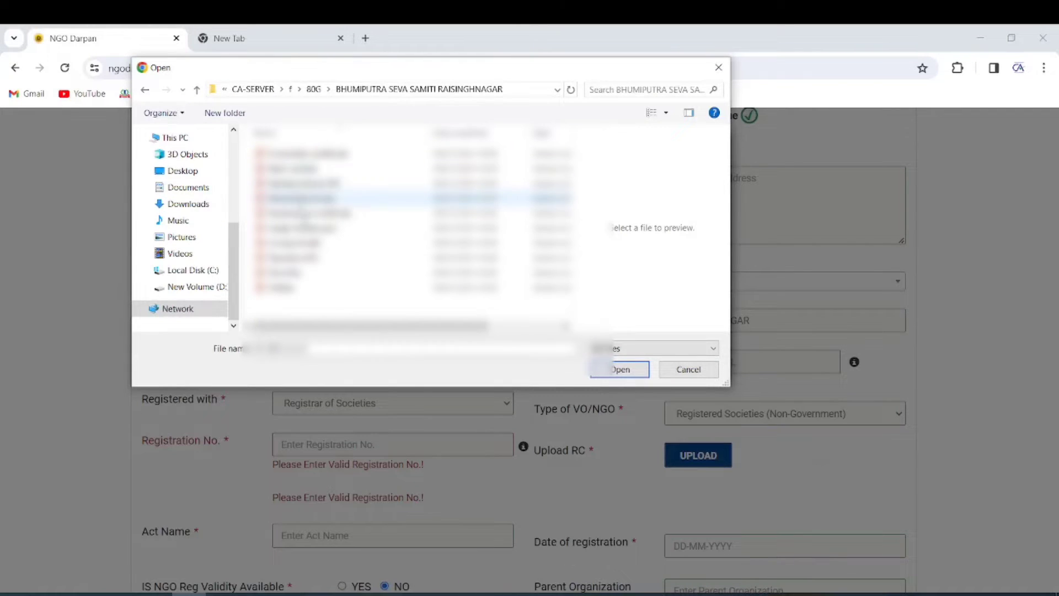
left_click(303, 213)
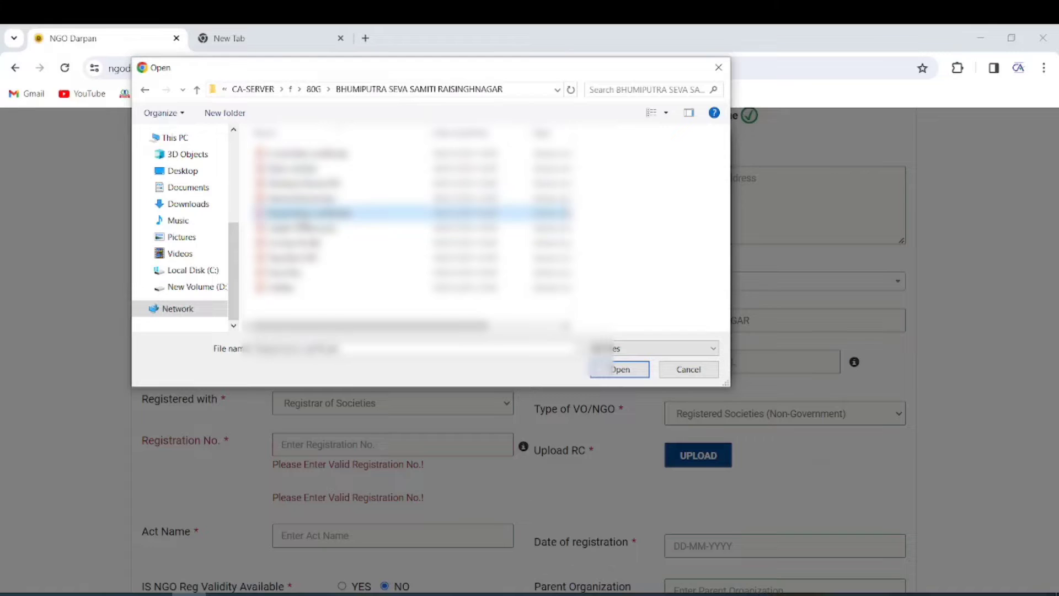
left_click(624, 364)
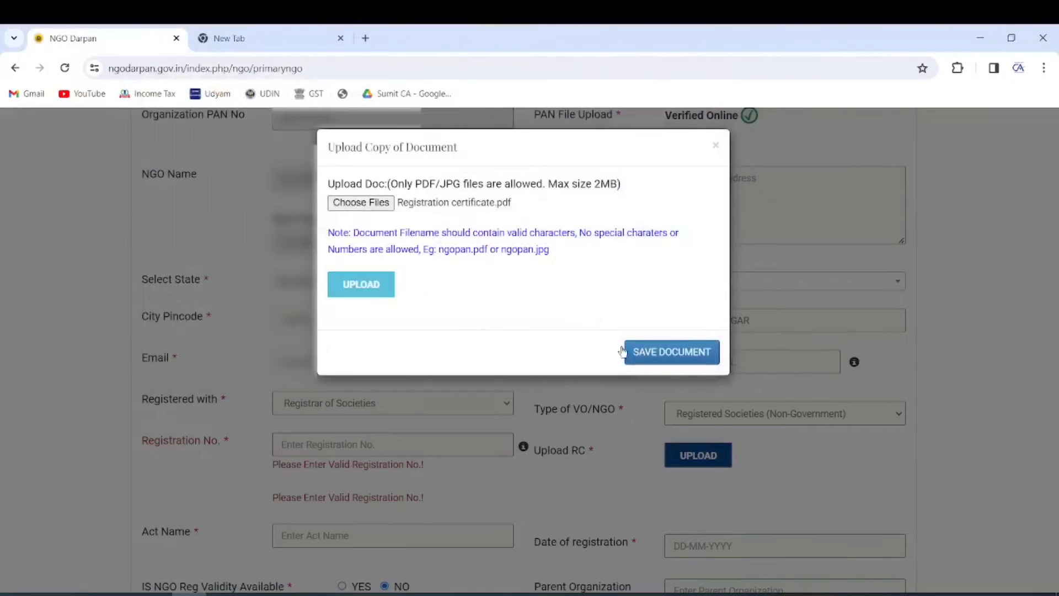
left_click(385, 294)
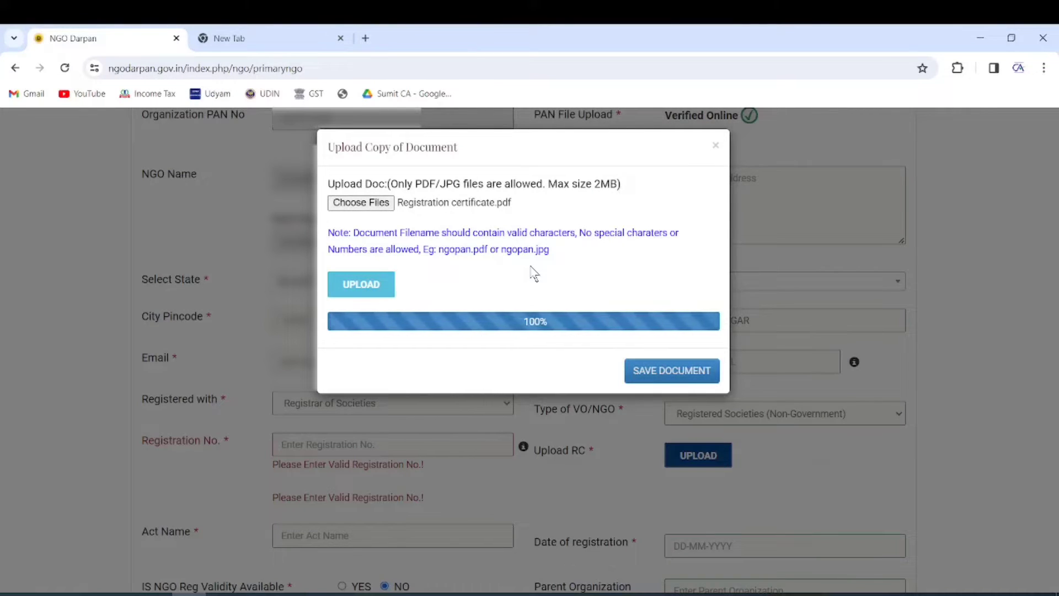
left_click(683, 373)
left_click(590, 155)
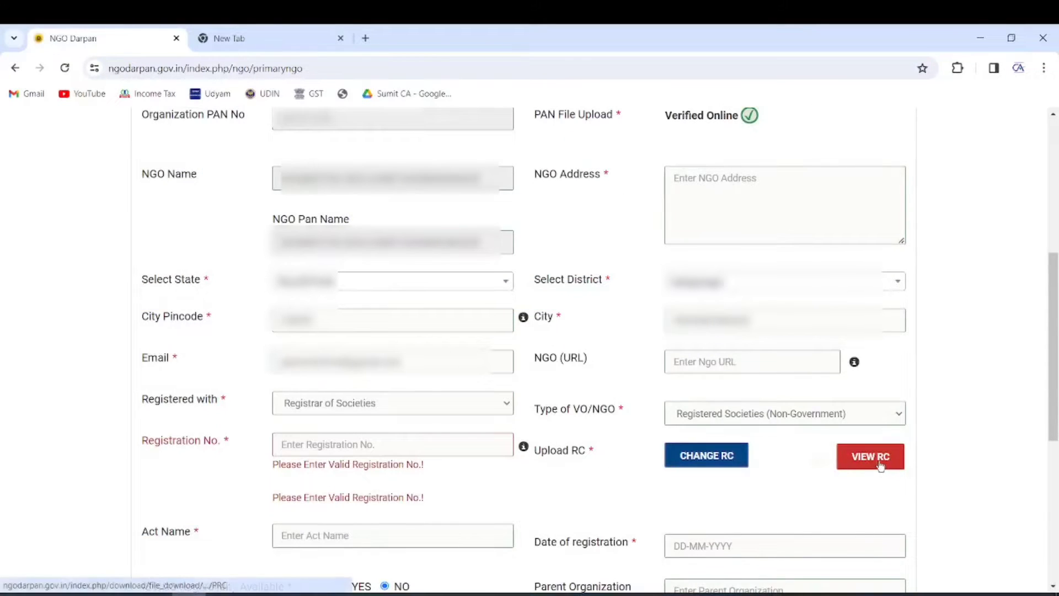
Step: Paste the copied registration number into the registration number field
scroll(747, 278, "down", 1)
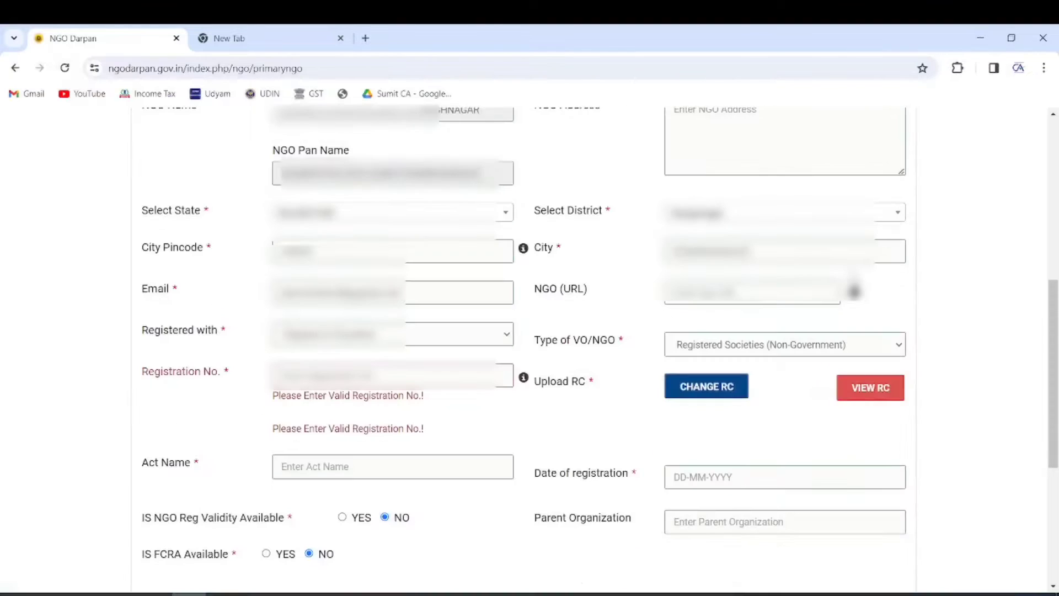
left_click(364, 375)
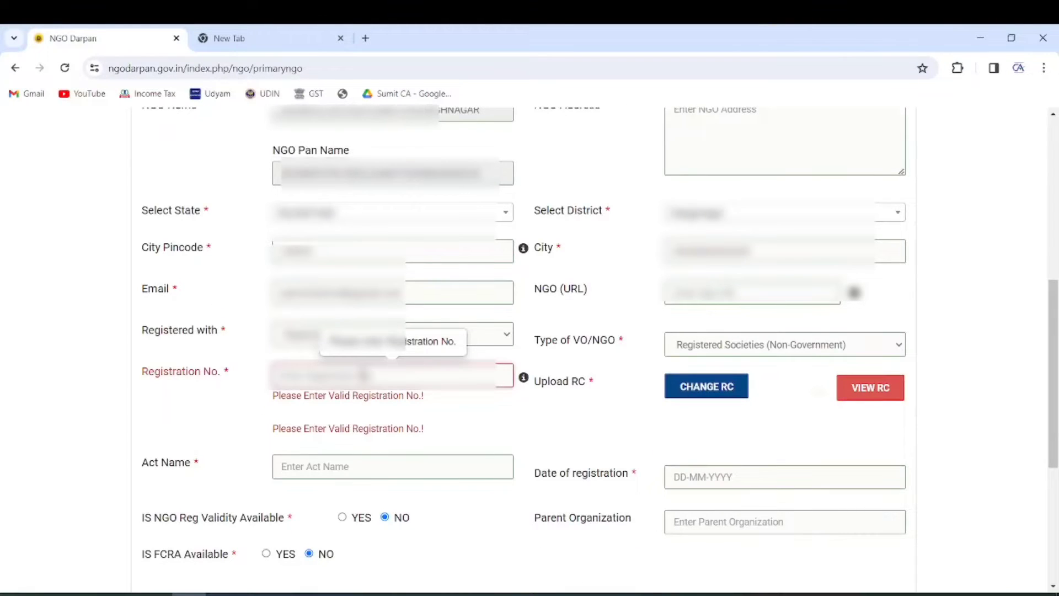
key("ctrl+v")
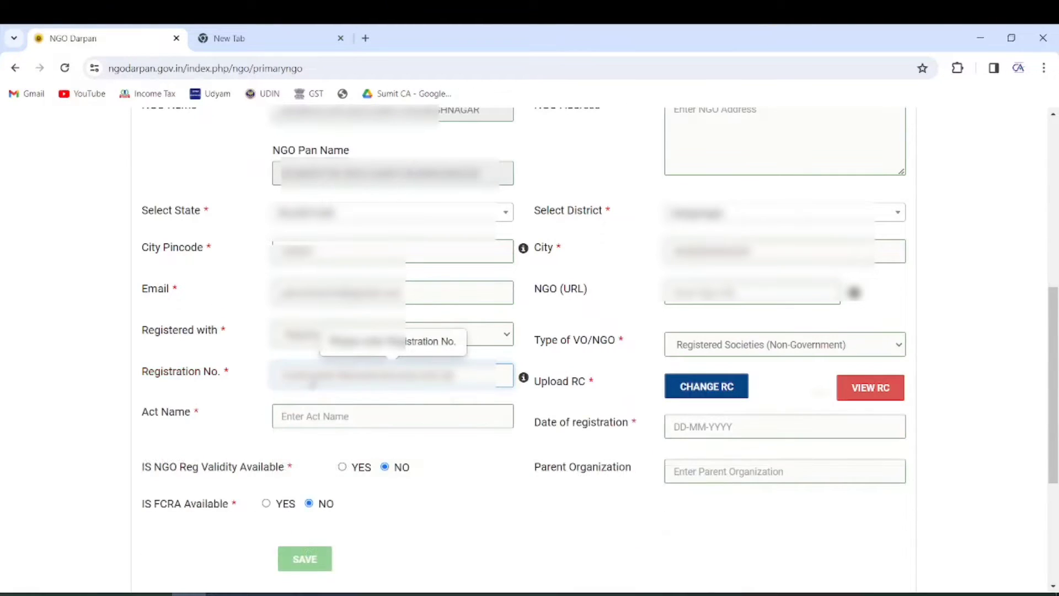
Step: Set the date of registration to 17-06-2020, as printed on the certificate
left_click(682, 428)
left_click(741, 231)
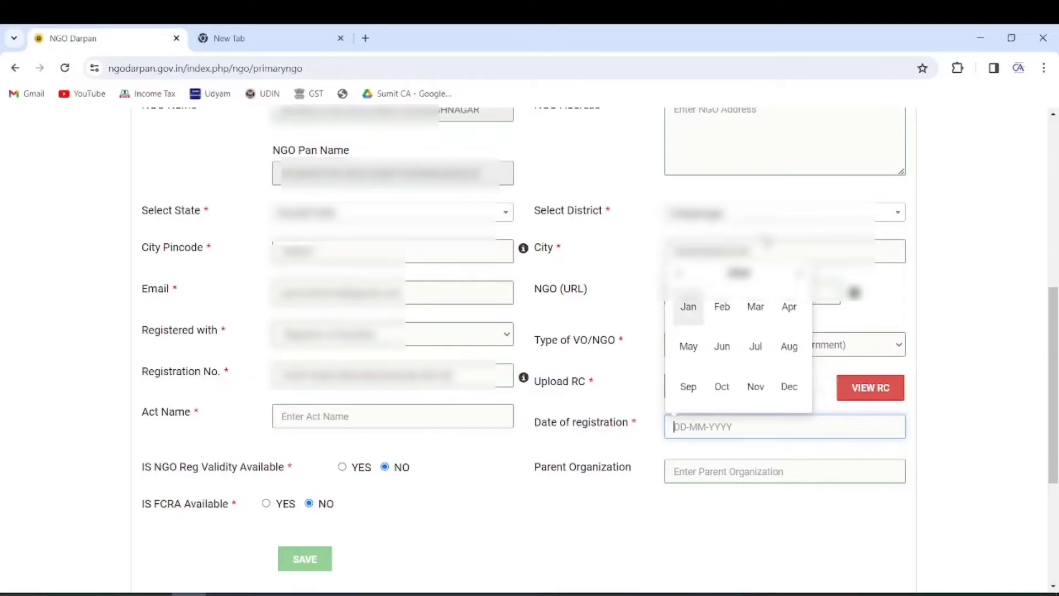
left_click(325, 595)
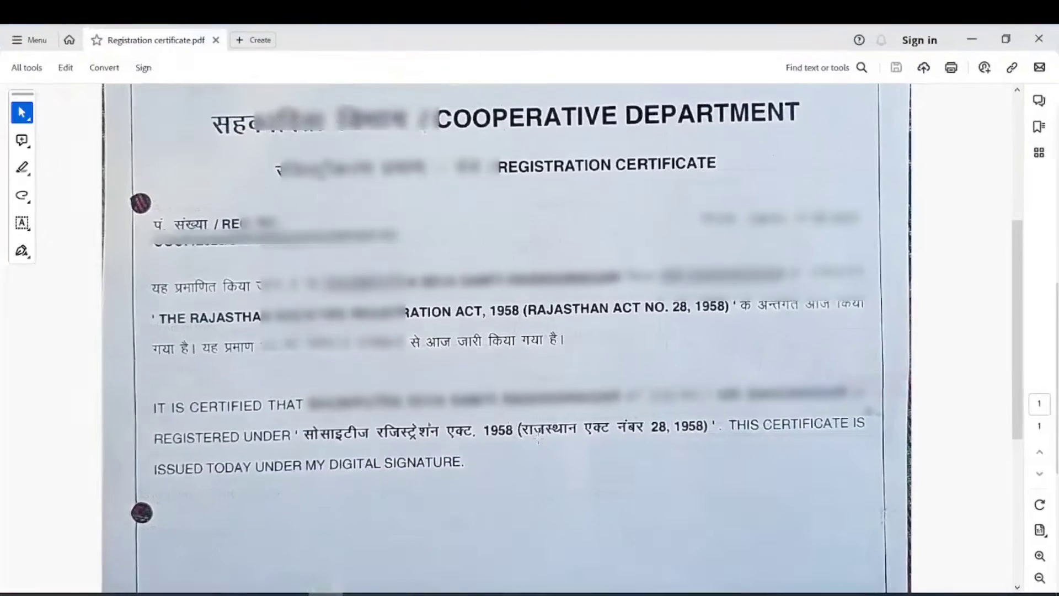
left_click_drag(700, 194, 875, 233)
left_click(293, 595)
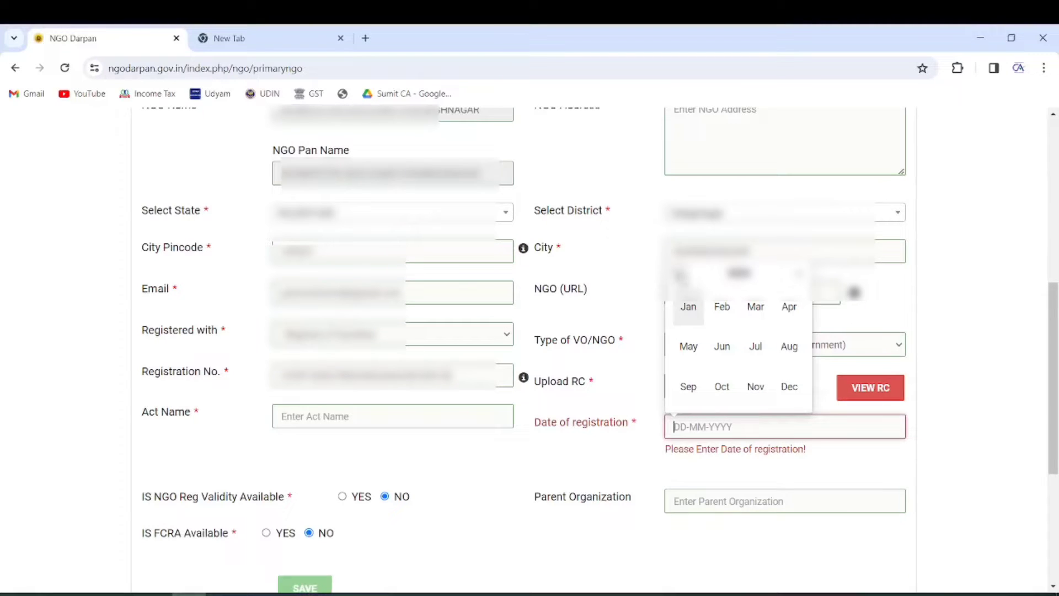
left_click(723, 347)
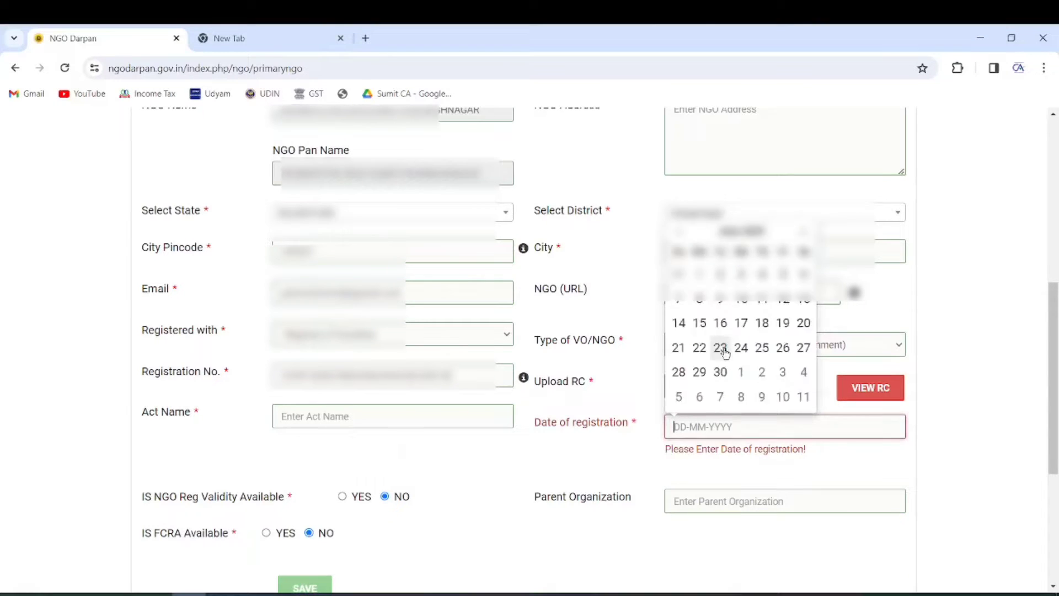
left_click(741, 323)
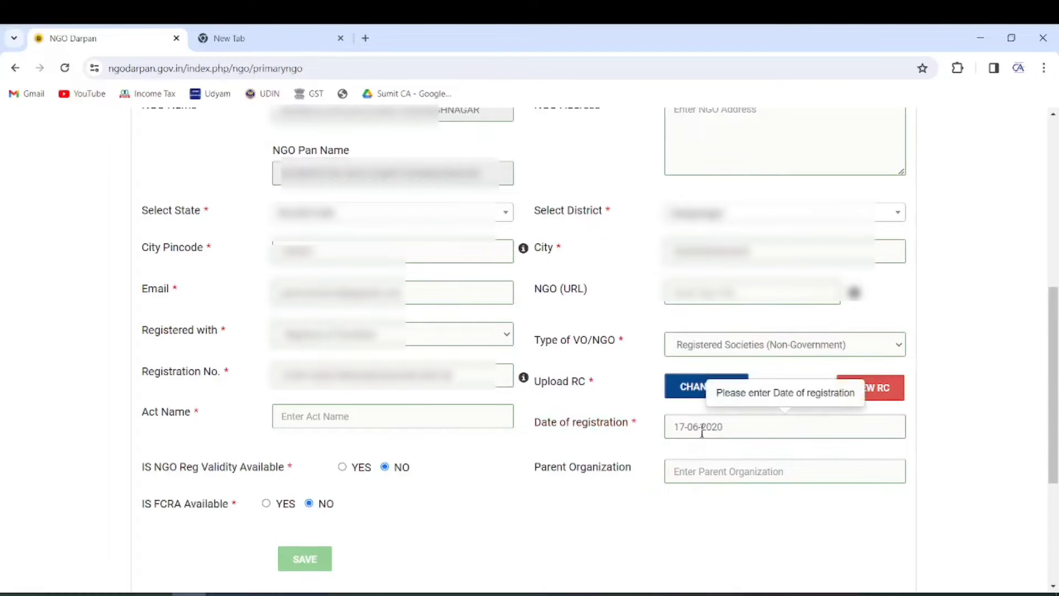
scroll(499, 419, "down", 3)
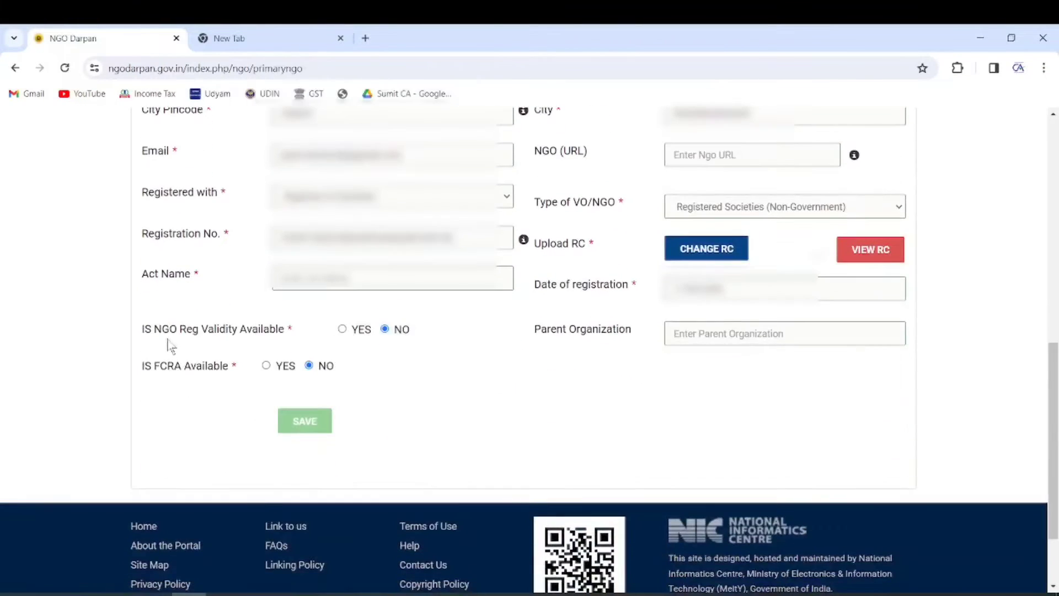
Step: Review the NGO Reg Validity, FCRA availability and Act Name questions on the form
left_click_drag(140, 338, 302, 337)
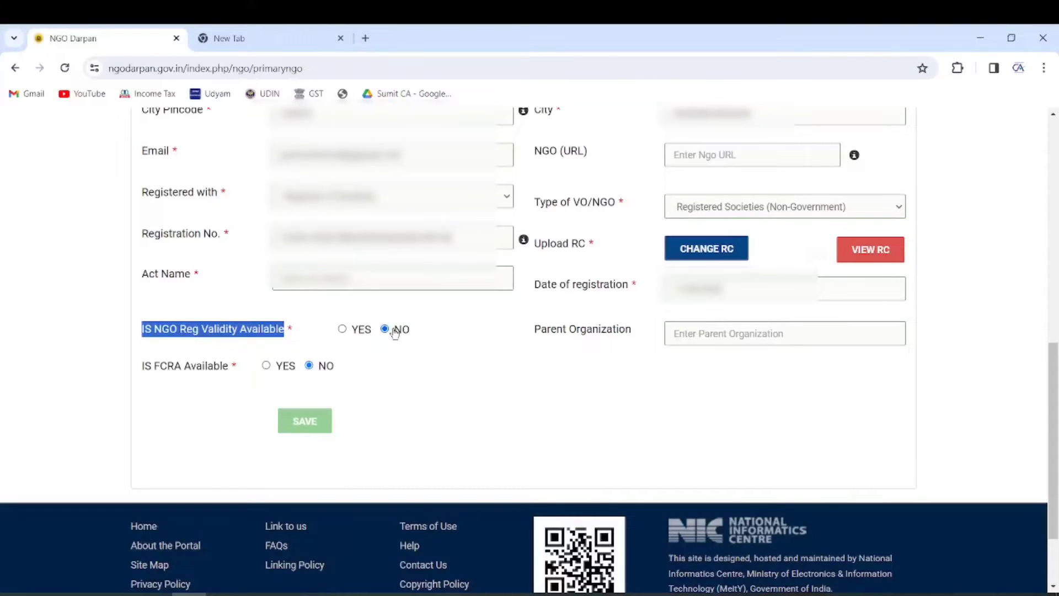
left_click(414, 366)
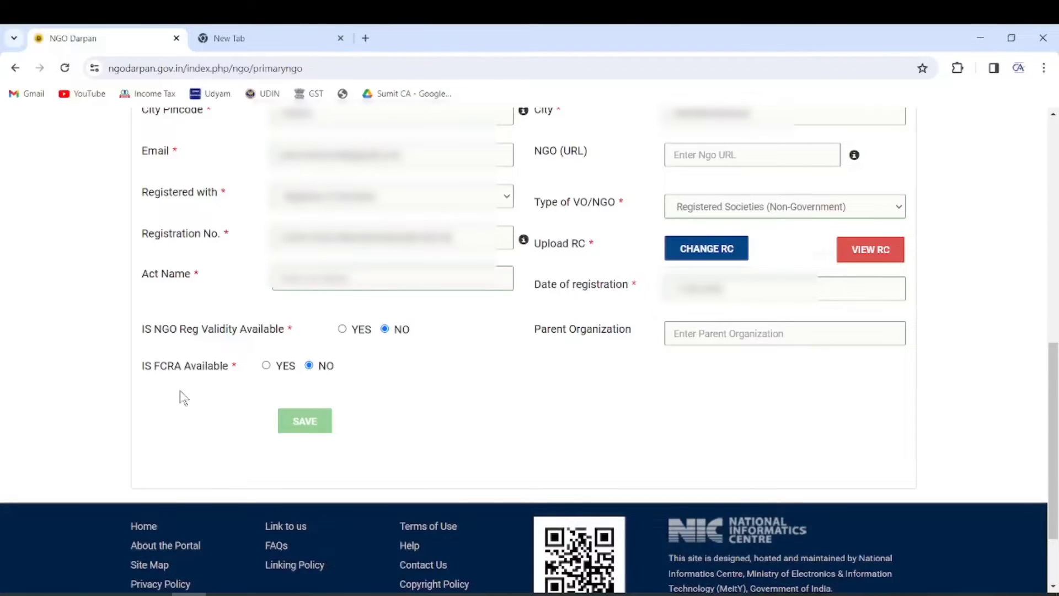
left_click_drag(154, 366, 175, 369)
left_click(148, 281)
left_click_drag(148, 282, 189, 276)
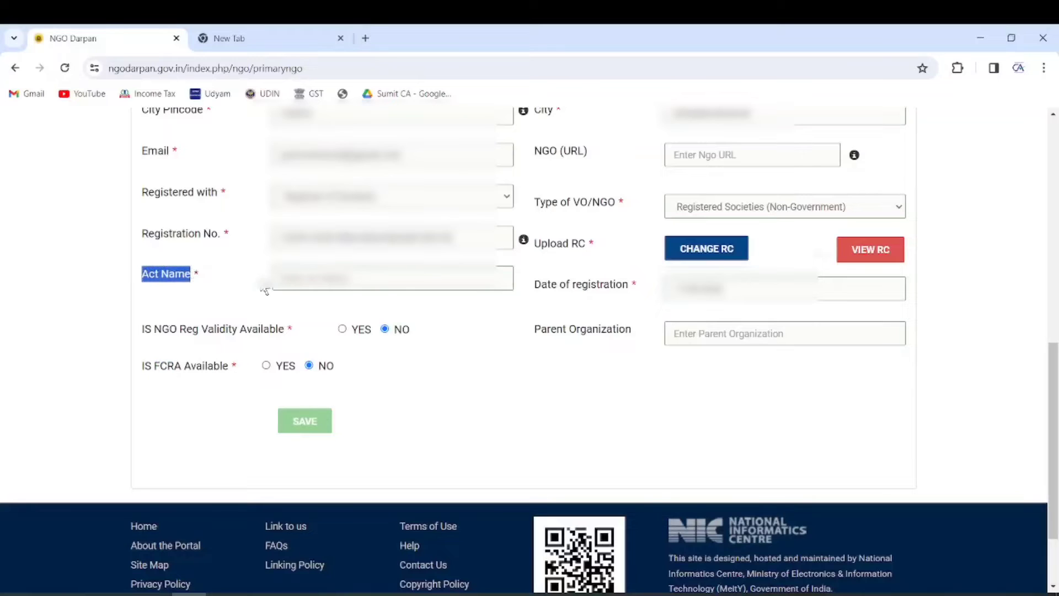
Step: Copy the Rajasthan societies registration act name from the certificate into Act Name and try saving
left_click(290, 270)
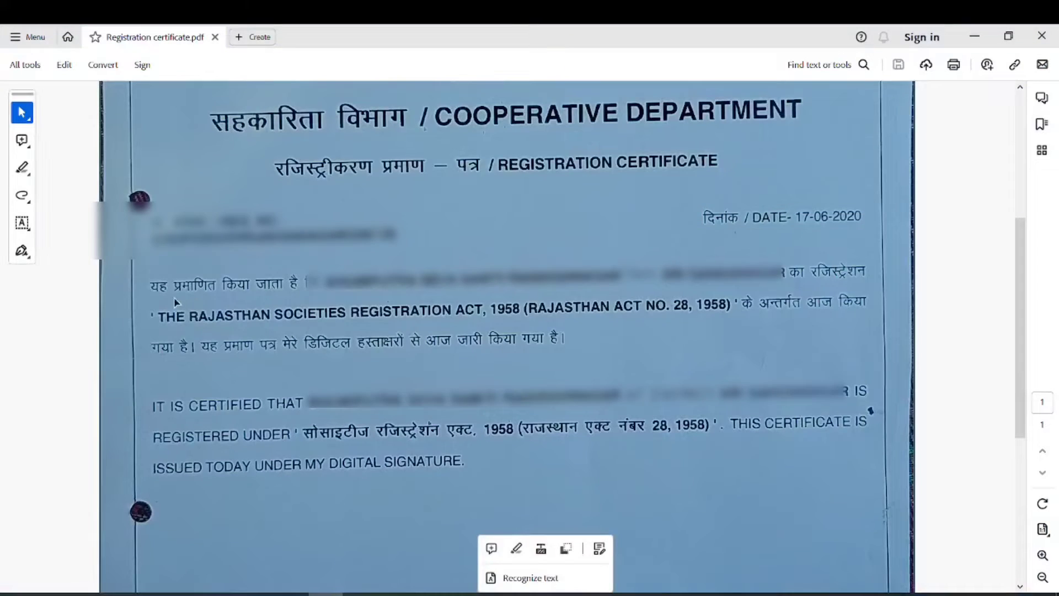
left_click(159, 302)
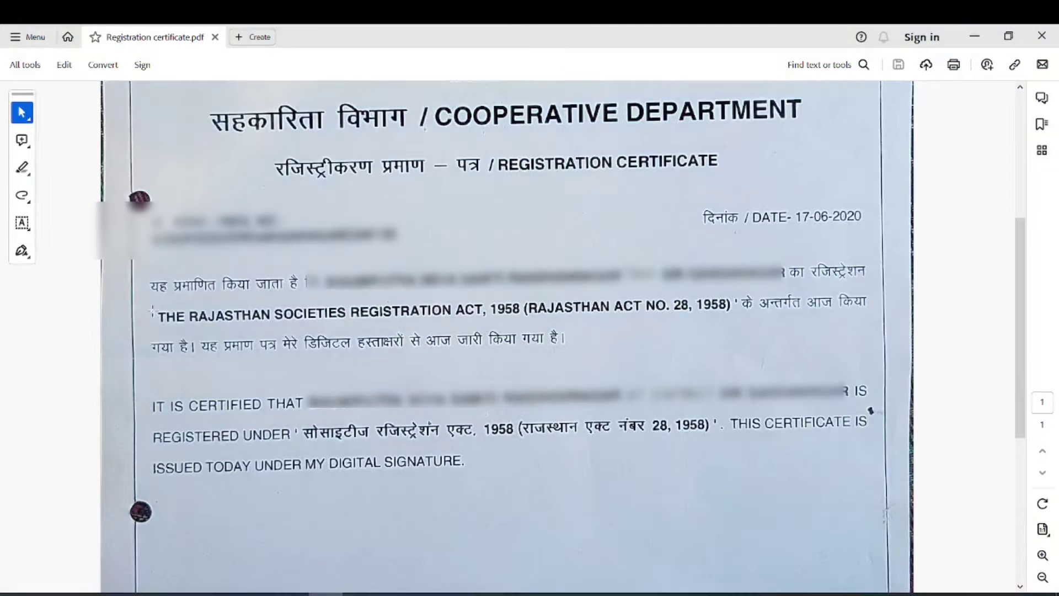
left_click_drag(154, 312, 542, 308)
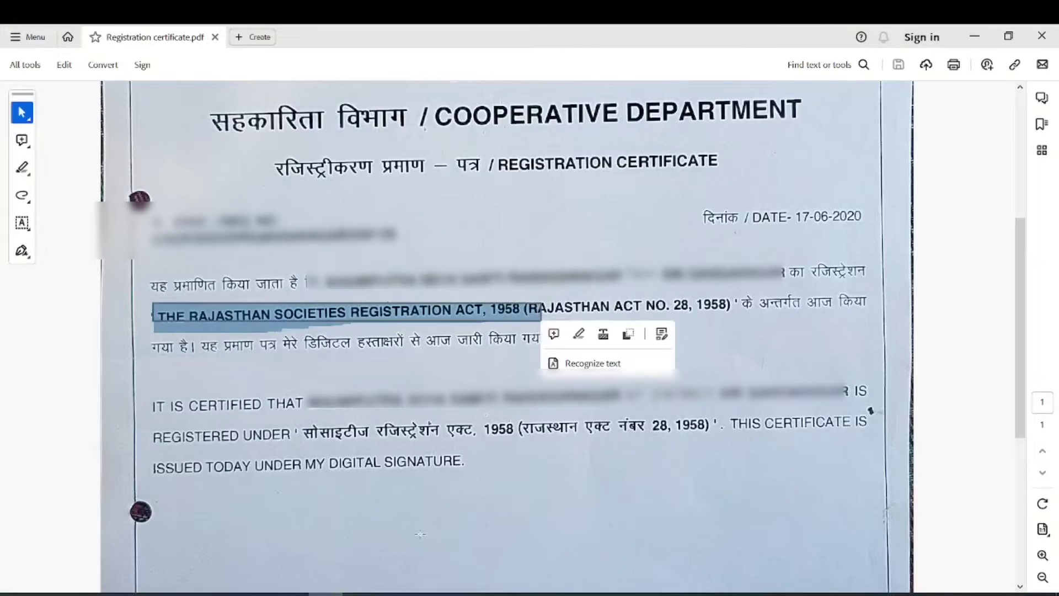
left_click(188, 594)
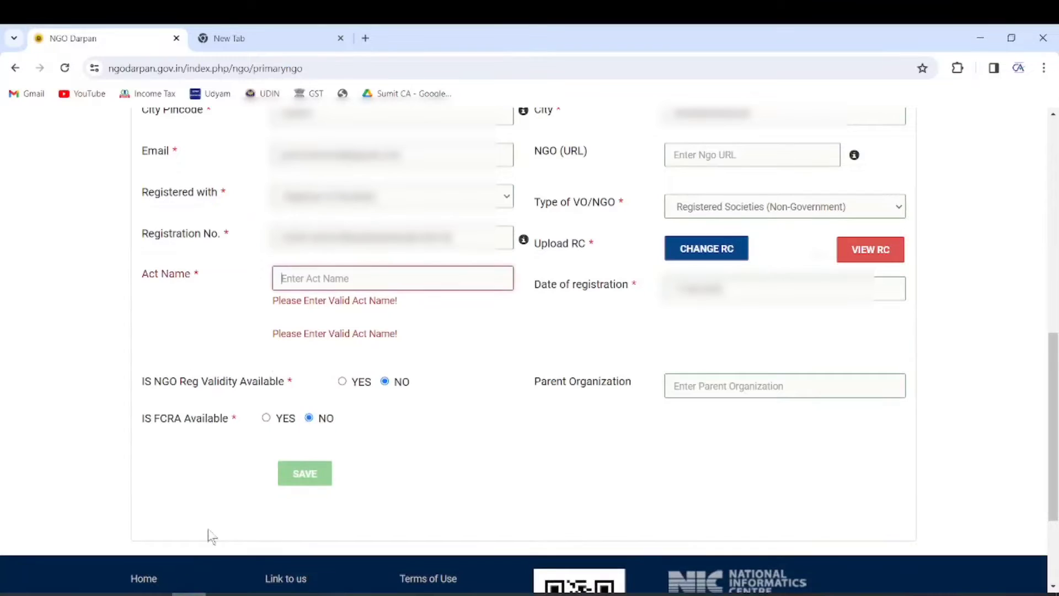
left_click(303, 279)
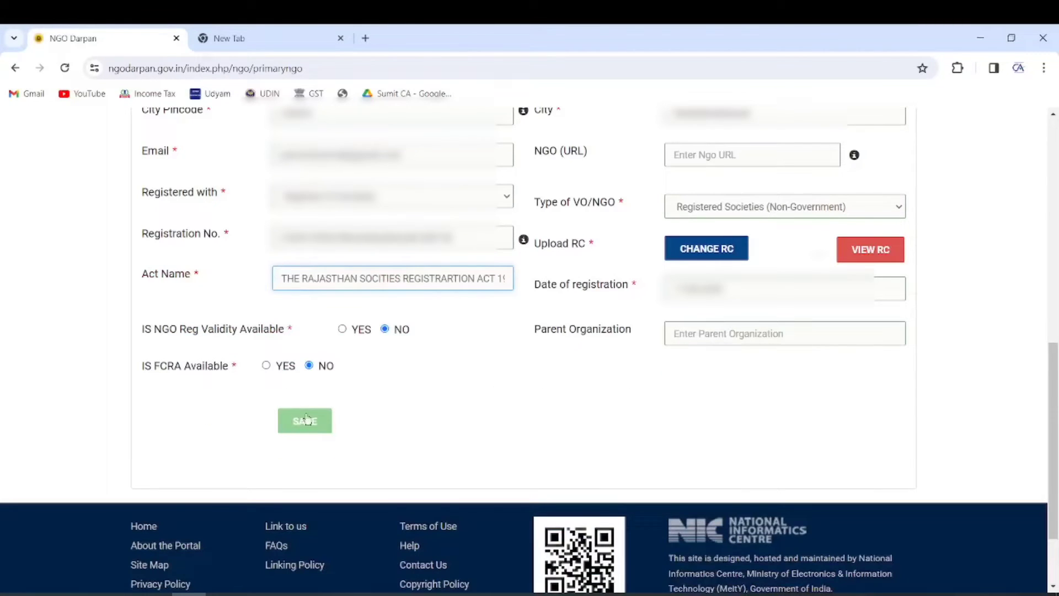
left_click(308, 423)
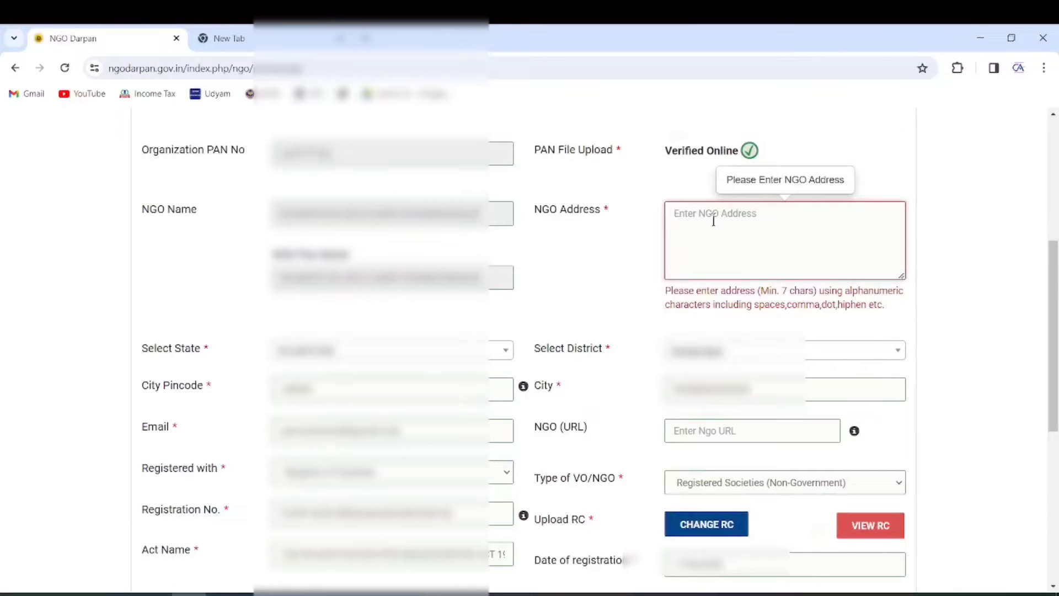
Step: Save the NGO details, then check the Registration Details record table
scroll(574, 239, "down", 7)
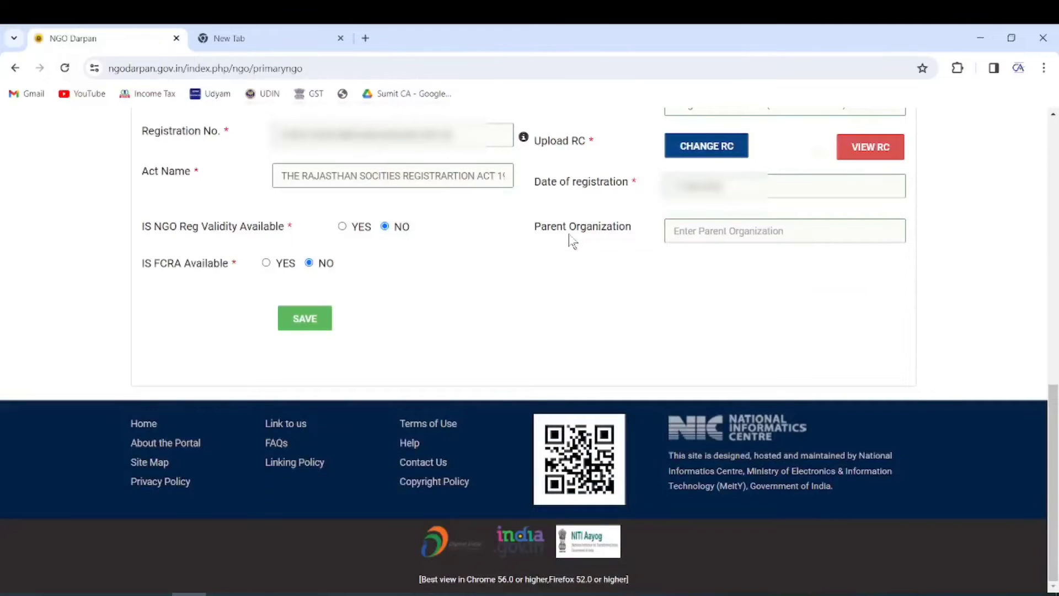
left_click(304, 322)
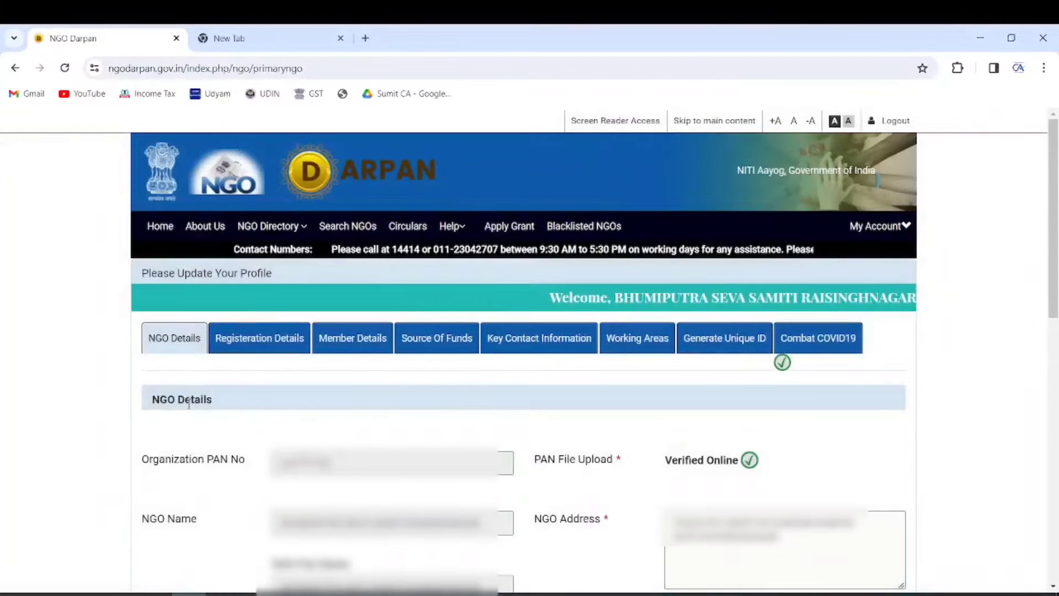
scroll(259, 323, "down", 3)
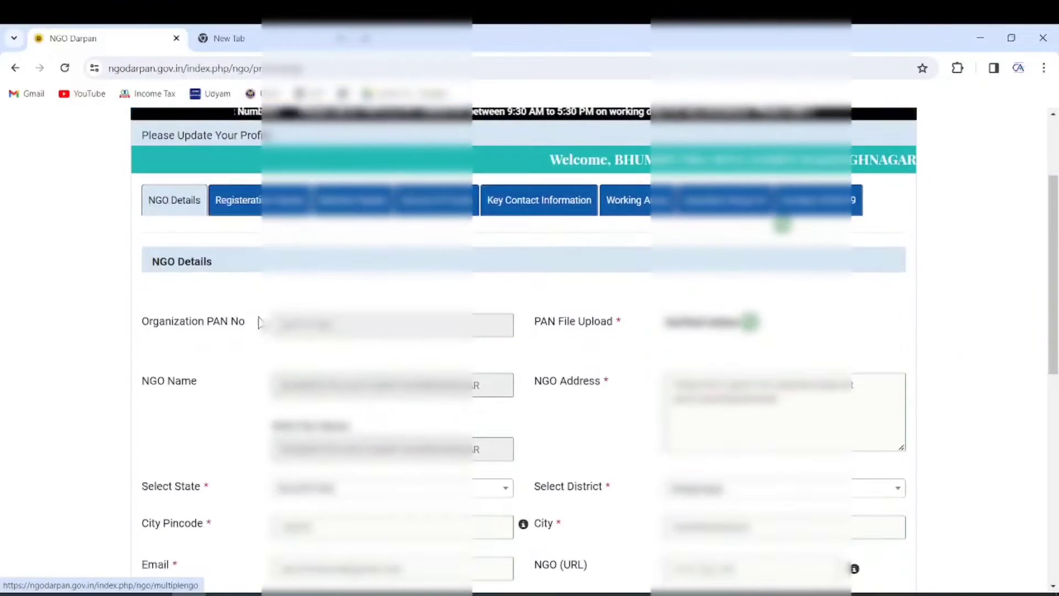
scroll(259, 323, "down", 7)
scroll(334, 416, "up", 7)
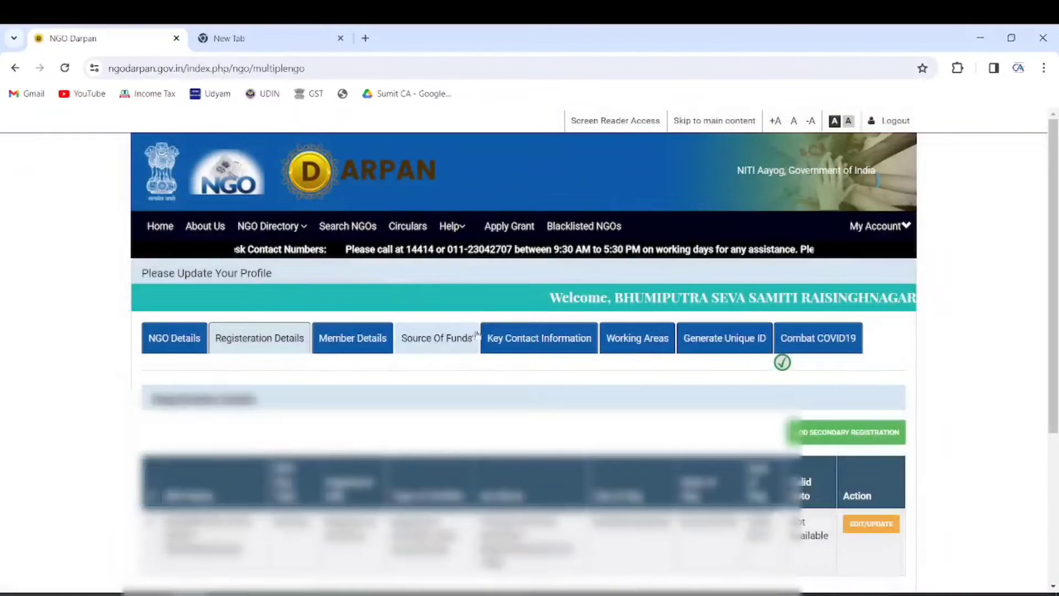
Step: Open Member Details and review the mandatory Chairman/President, Secretary General and Treasurer posts
scroll(478, 334, "down", 3)
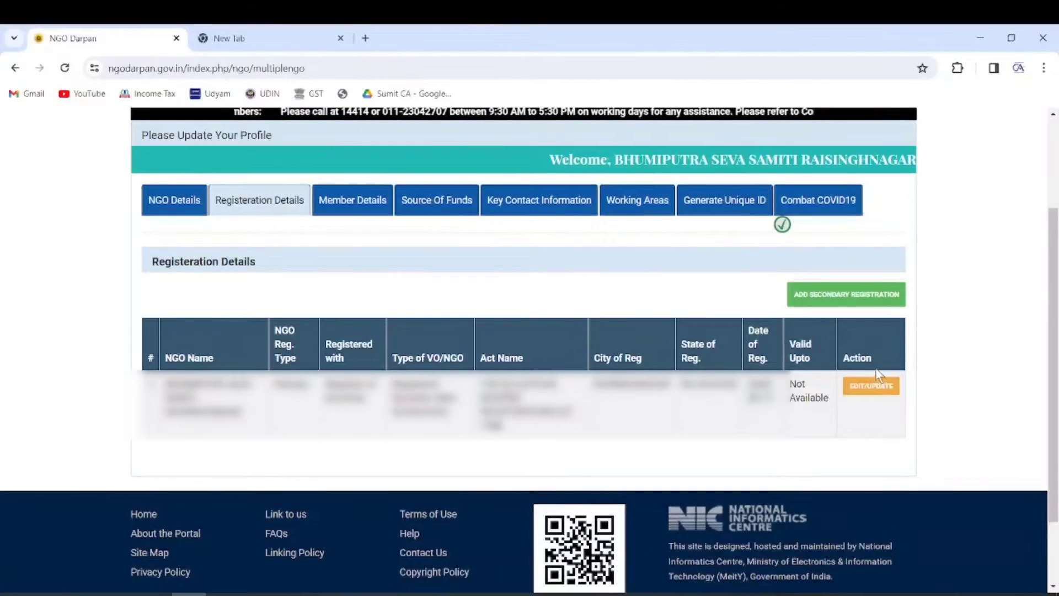
left_click(354, 203)
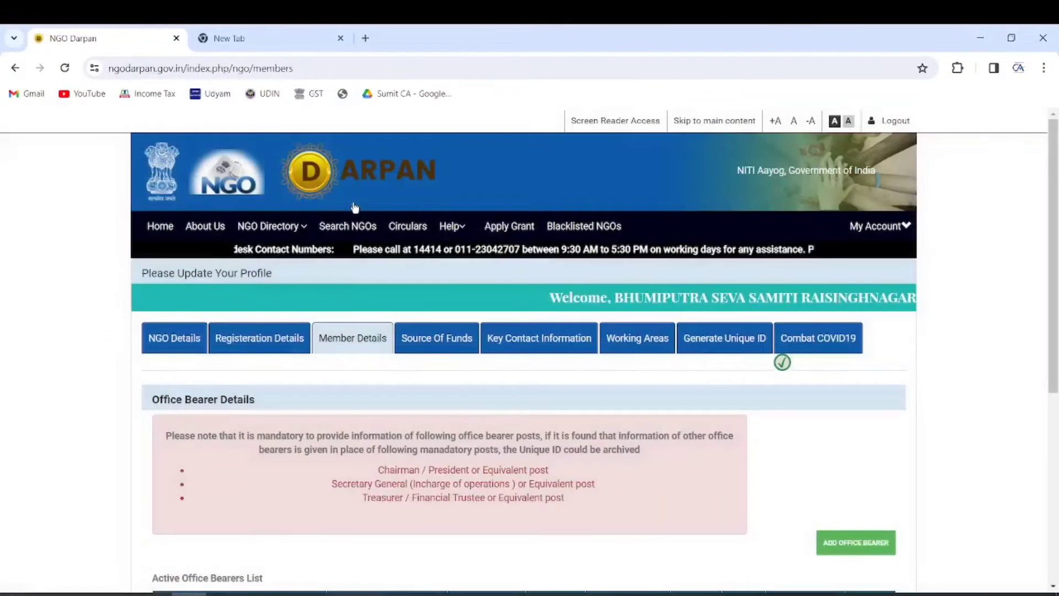
scroll(505, 377, "down", 3)
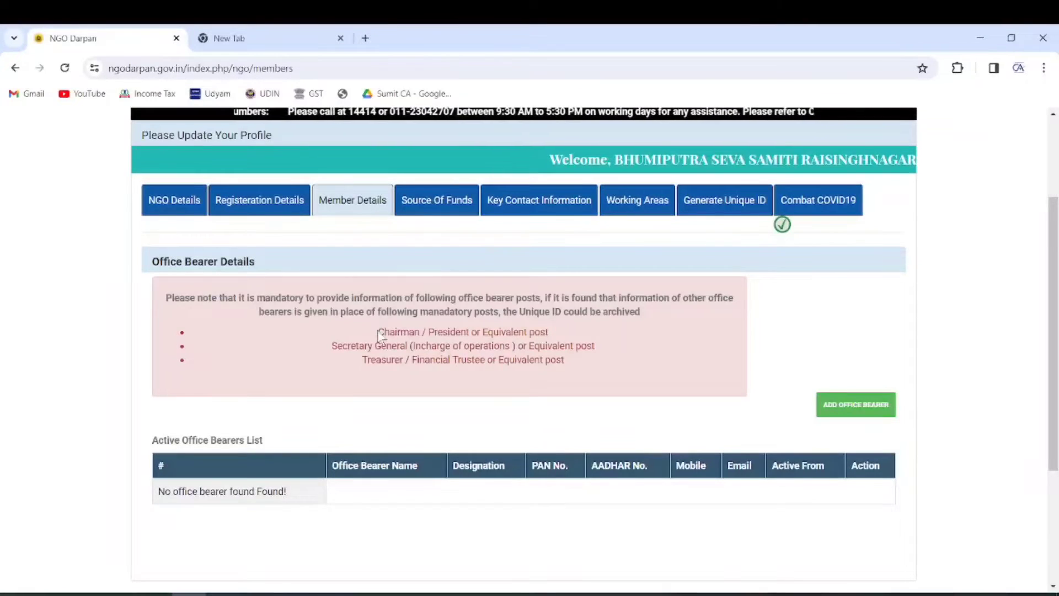
left_click_drag(379, 332, 542, 332)
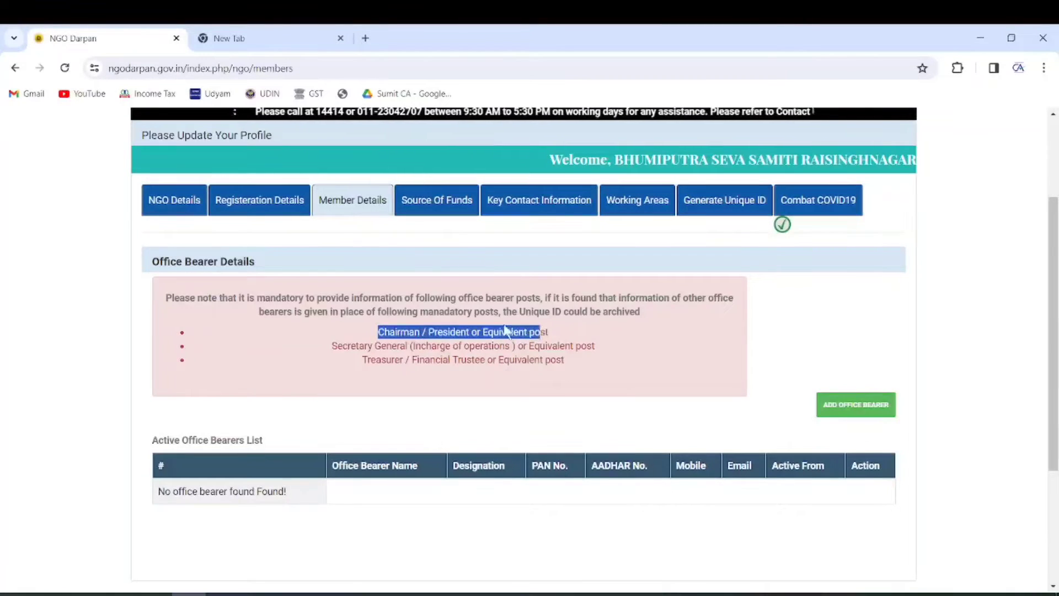
left_click_drag(331, 346, 426, 346)
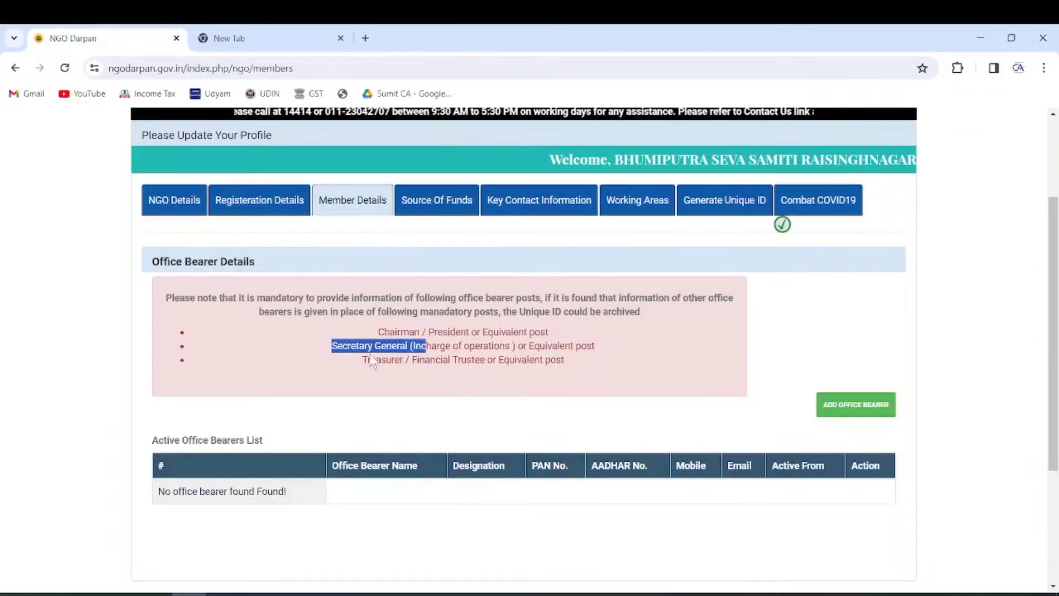
left_click_drag(364, 362, 556, 365)
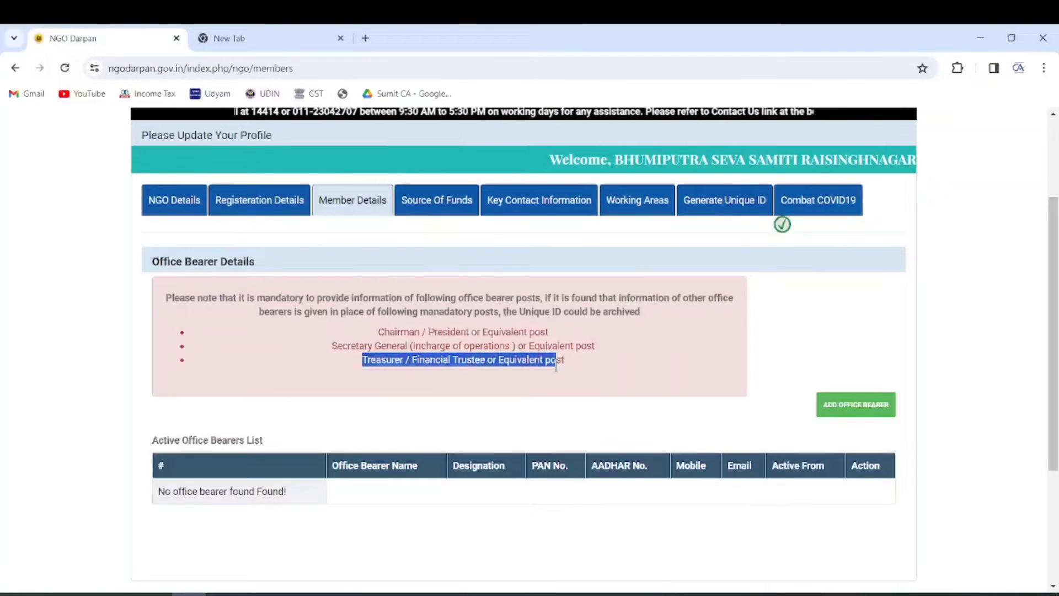
scroll(555, 370, "down", 1)
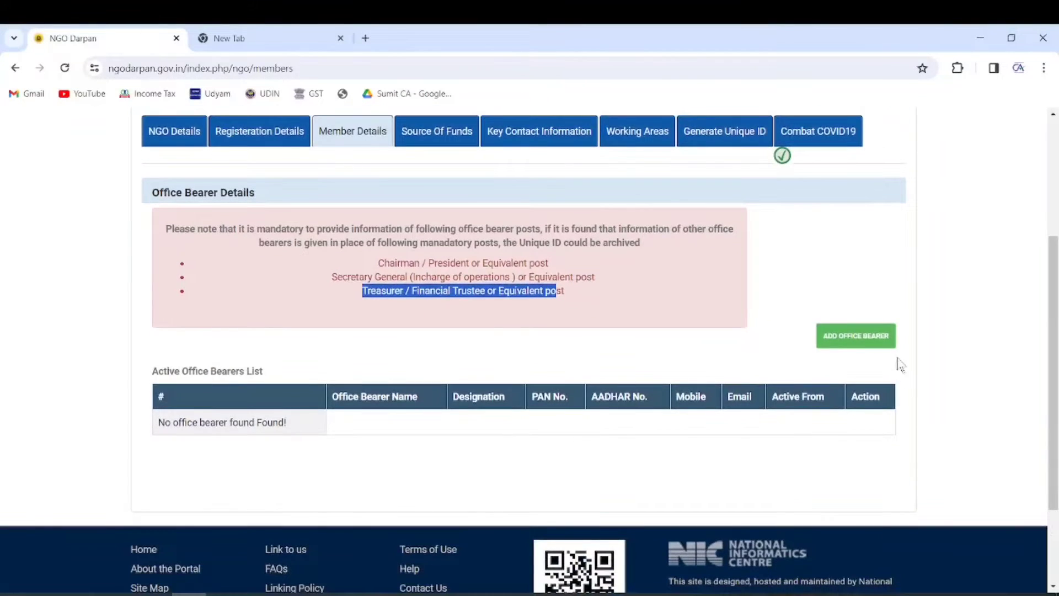
Step: Fill in a new office bearer's name, gender Male, designation, date of birth and key designation
left_click(857, 337)
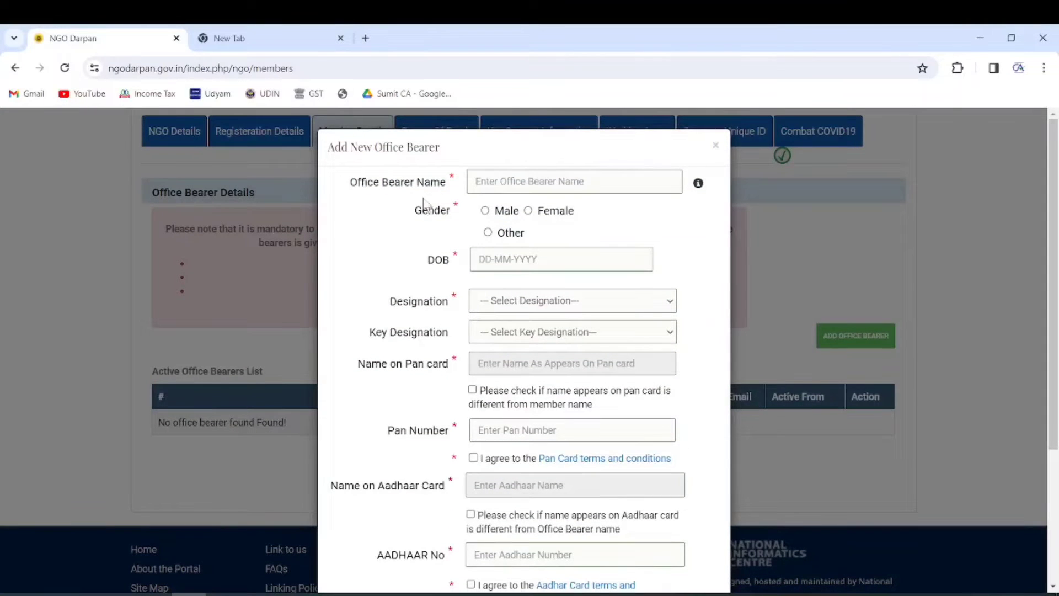
left_click(509, 185)
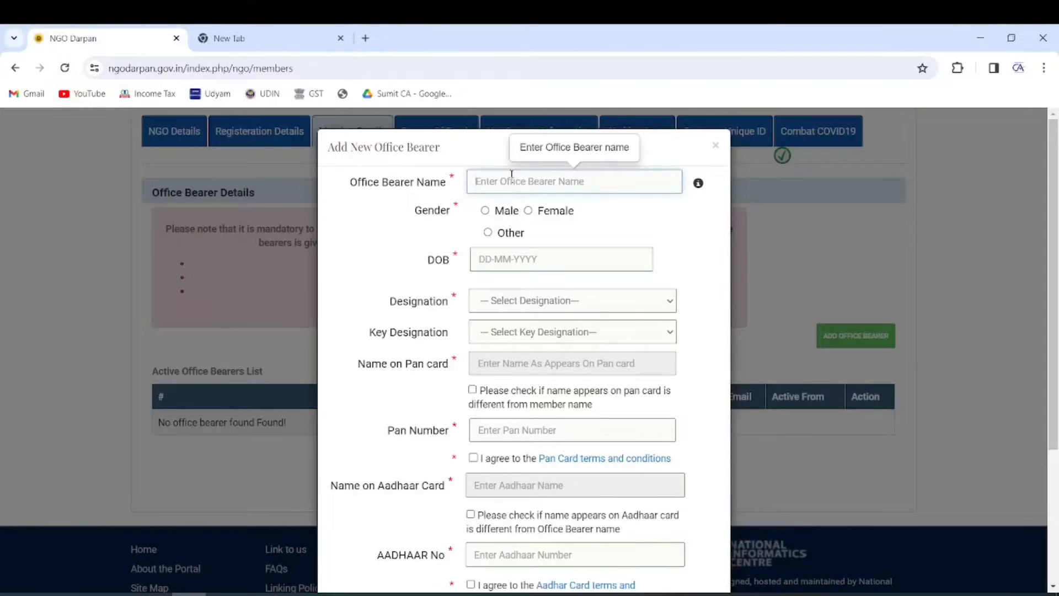
left_click(485, 210)
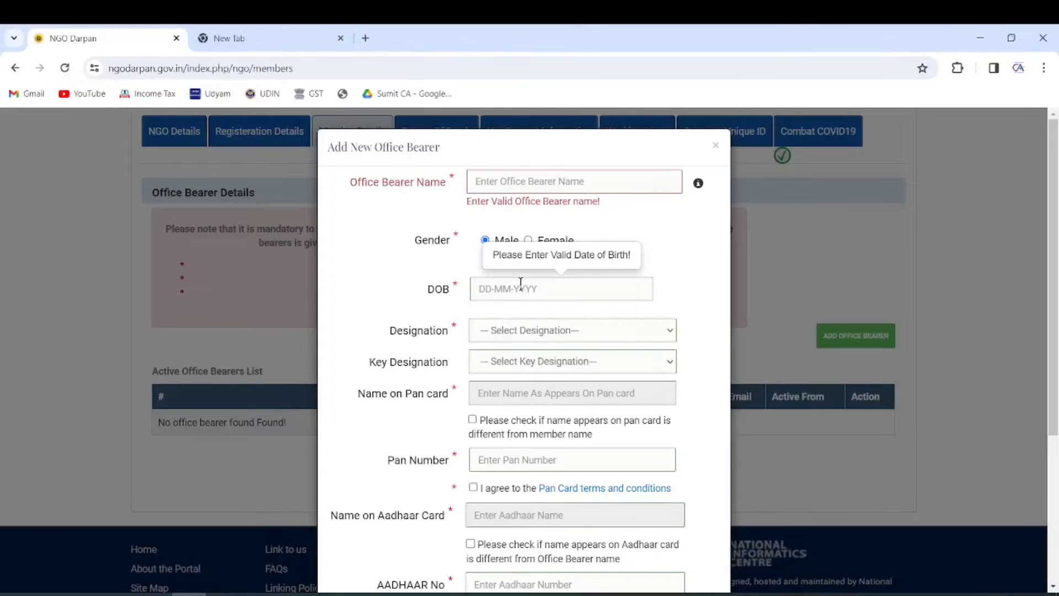
left_click(511, 331)
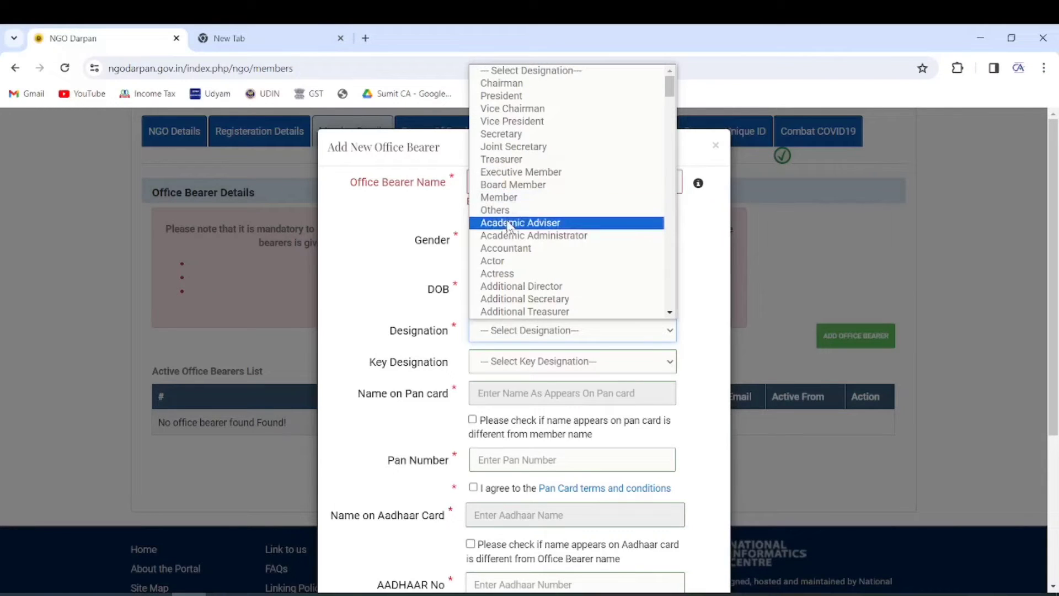
left_click(412, 286)
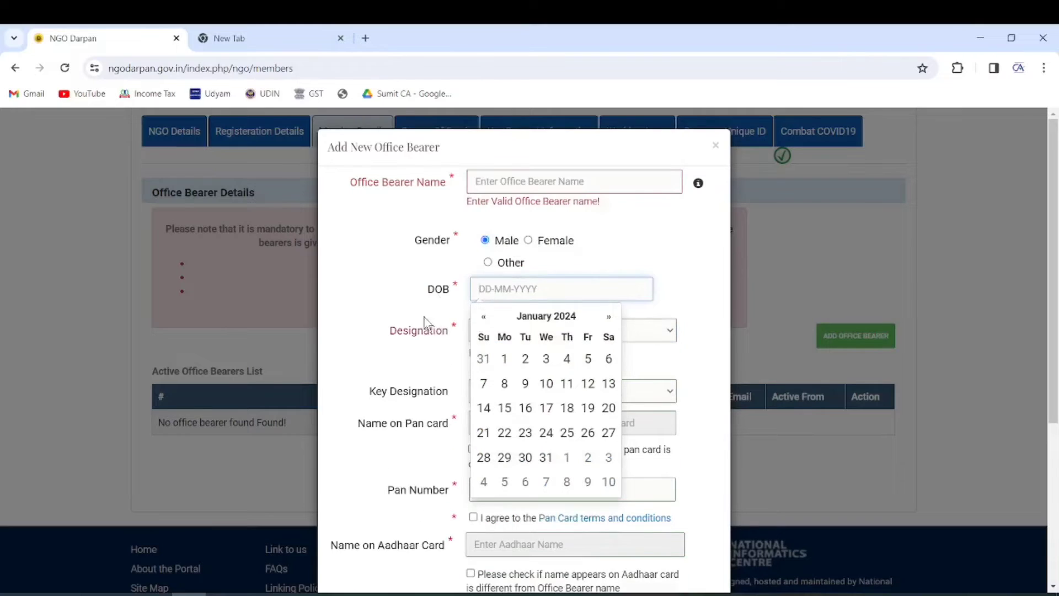
left_click(364, 342)
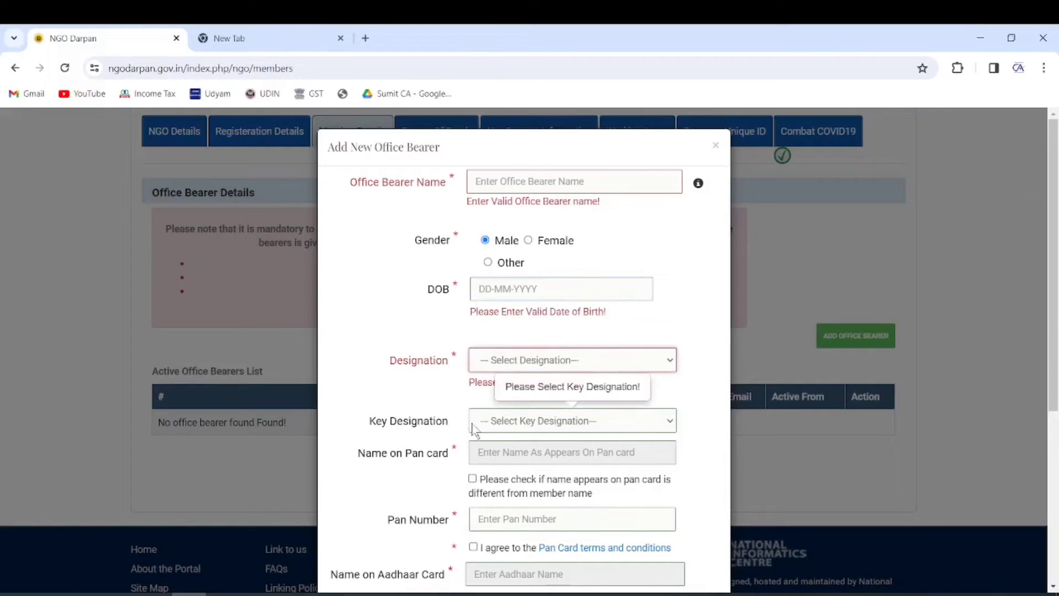
left_click(507, 425)
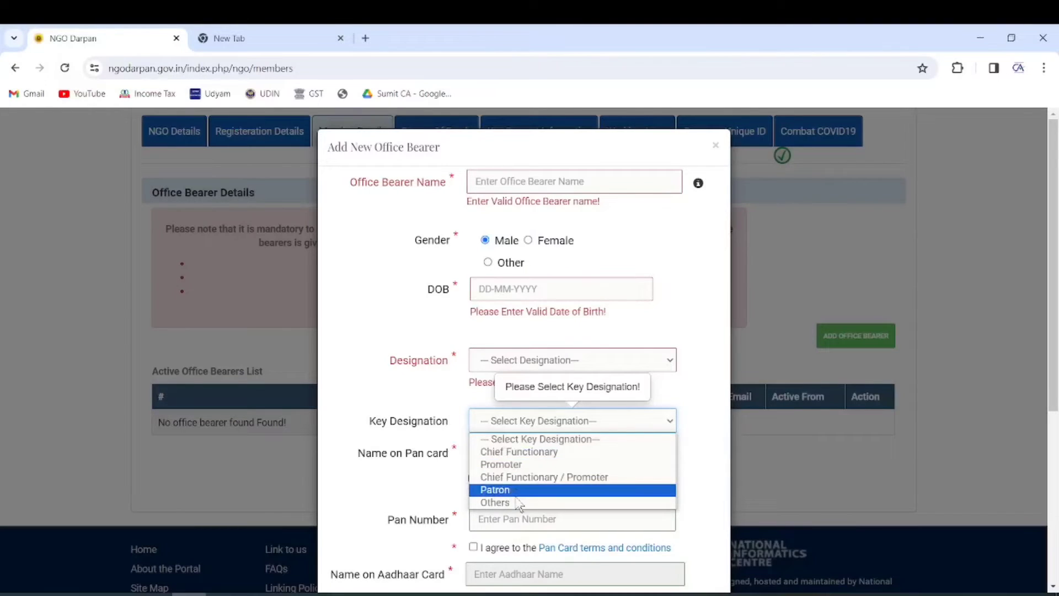
left_click(393, 336)
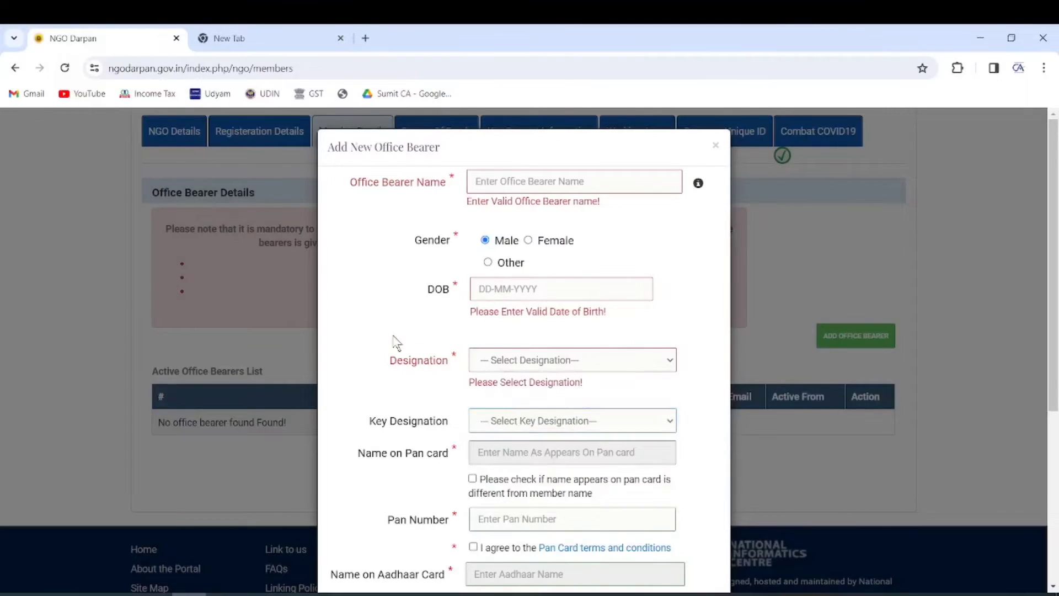
scroll(459, 335, "down", 3)
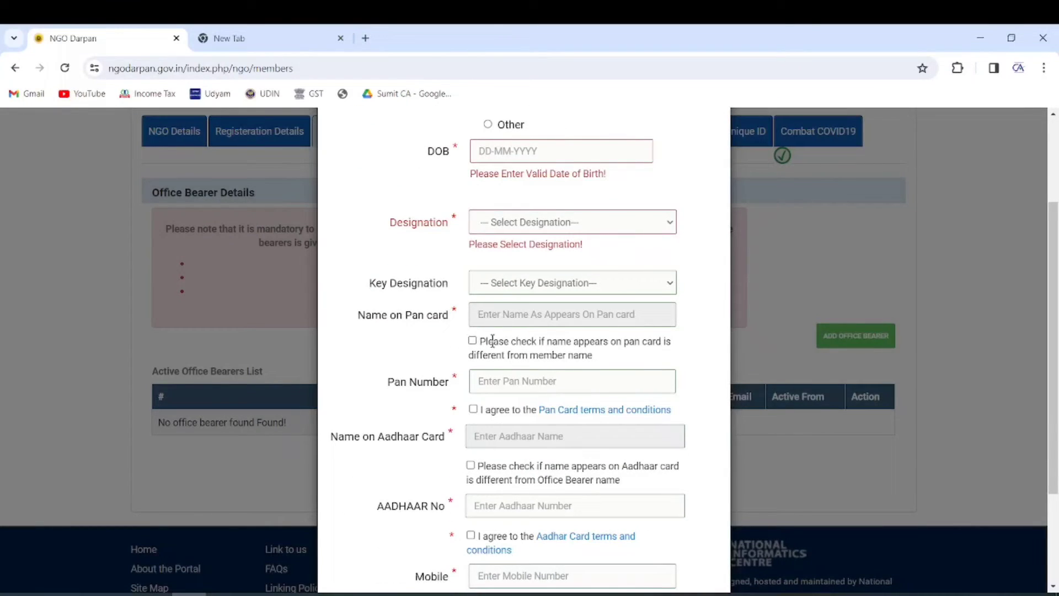
scroll(497, 379, "down", 1)
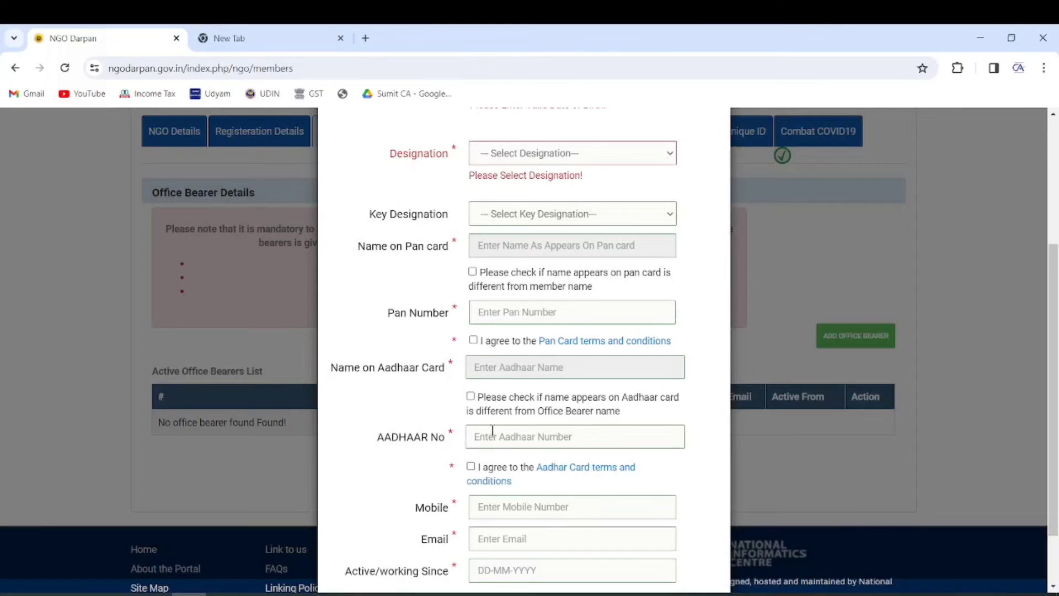
scroll(494, 428, "down", 1)
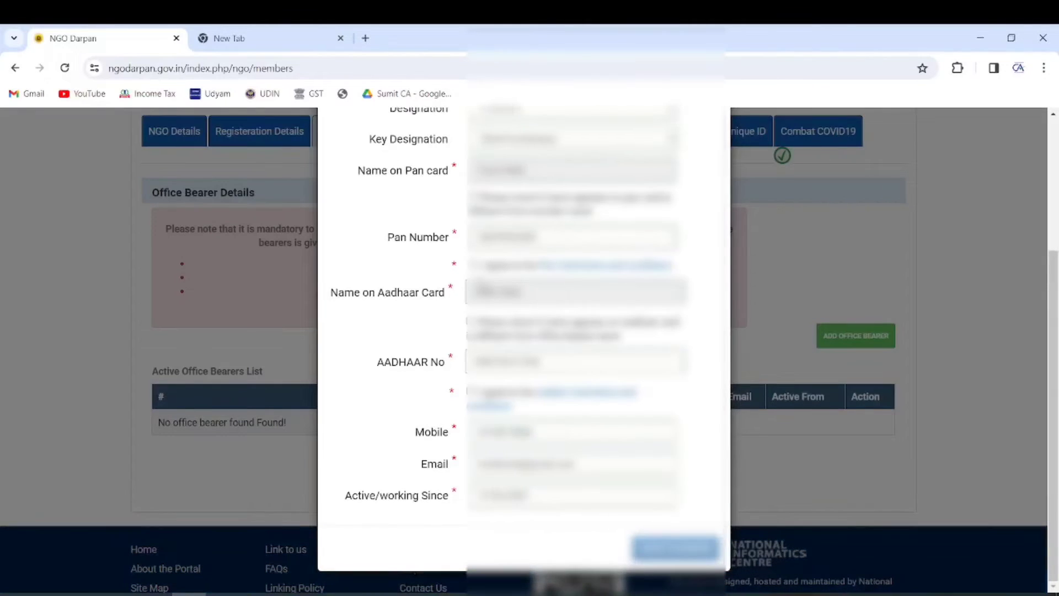
Step: Agree to the PAN and Aadhaar card terms and save the office bearer
left_click(476, 266)
left_click(474, 265)
left_click(471, 391)
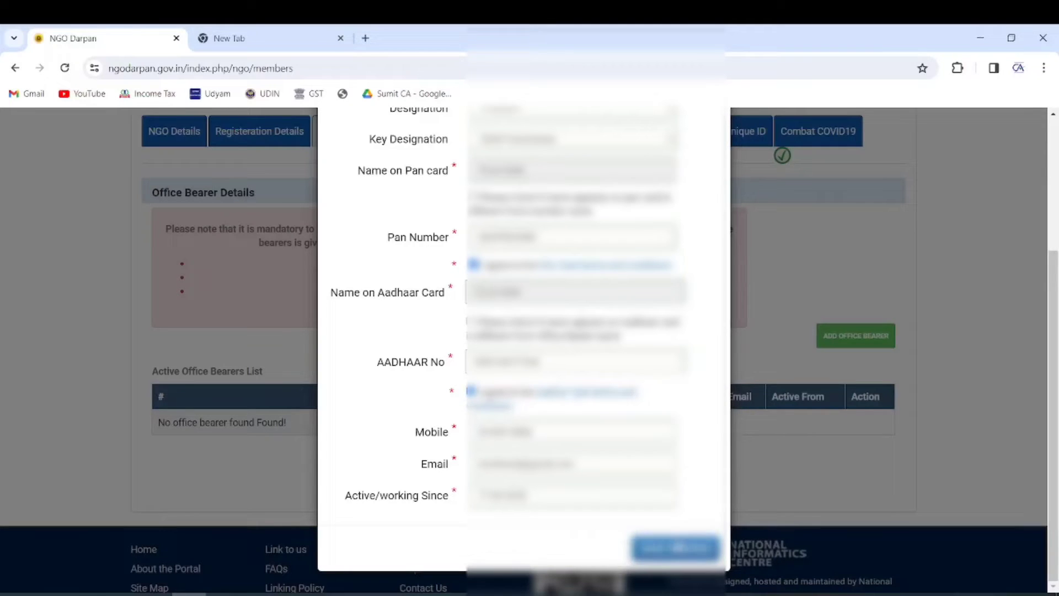
left_click(676, 552)
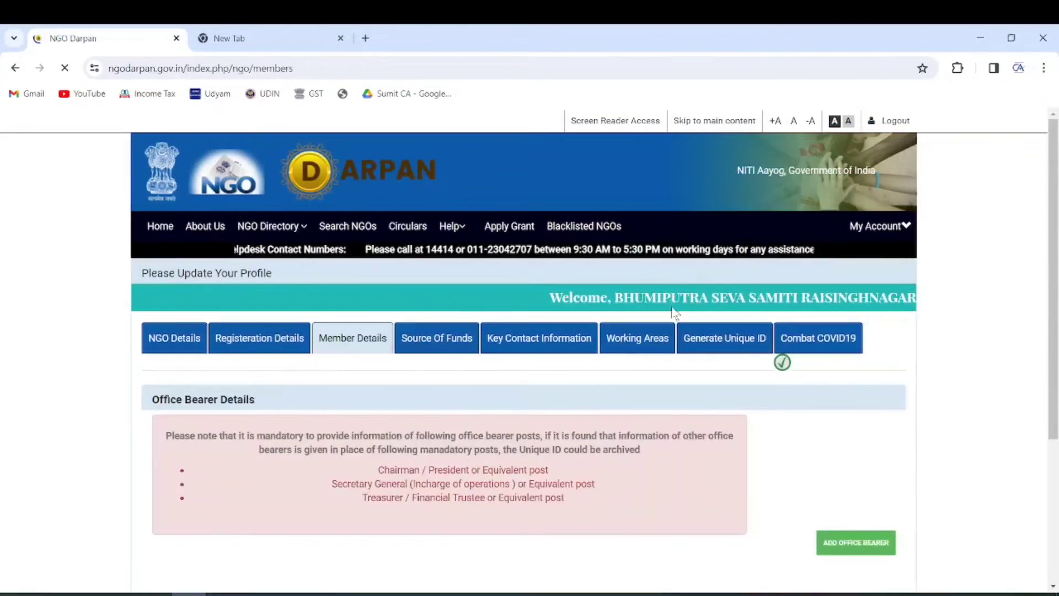
Step: Add and save the second and third office bearers
scroll(328, 441, "down", 4)
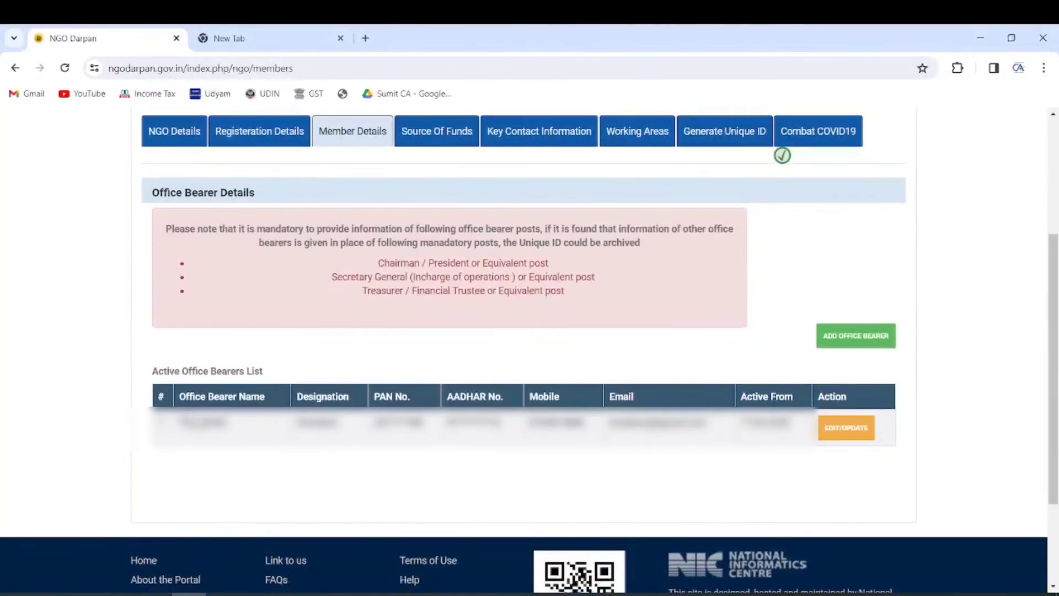
left_click(870, 338)
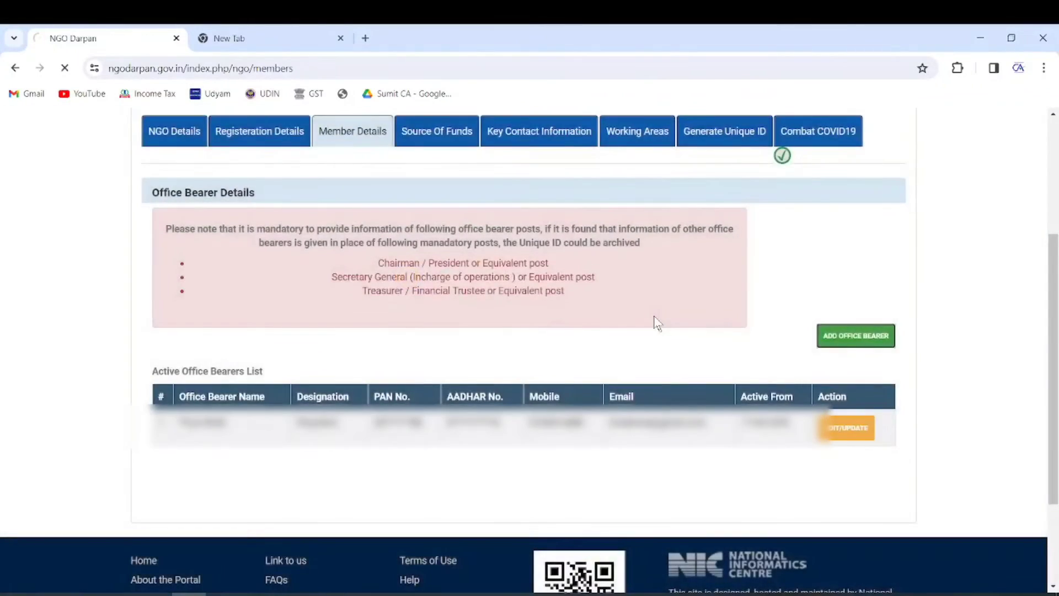
scroll(630, 409, "down", 5)
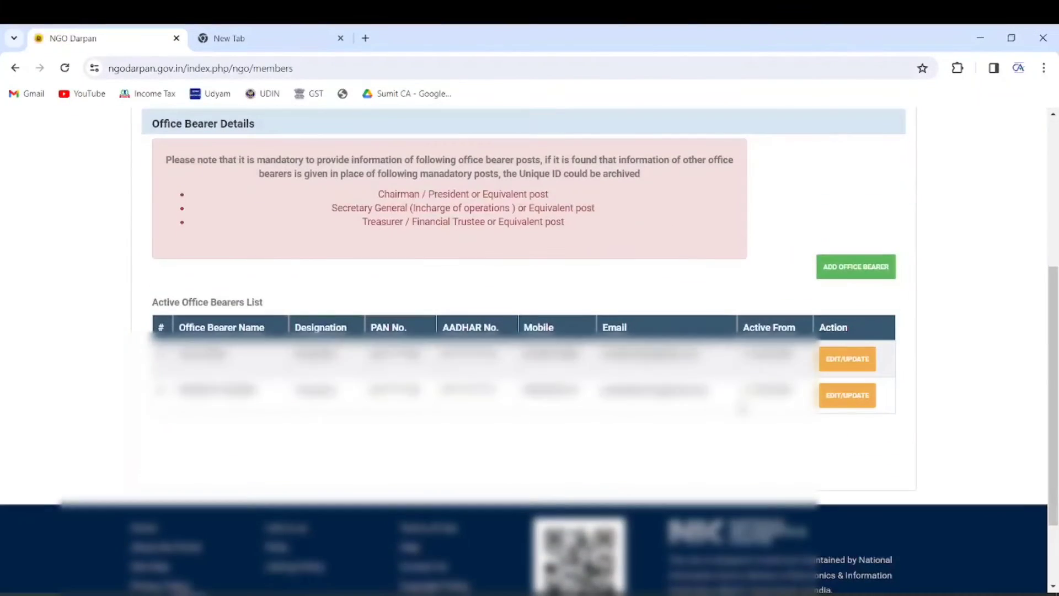
left_click(850, 272)
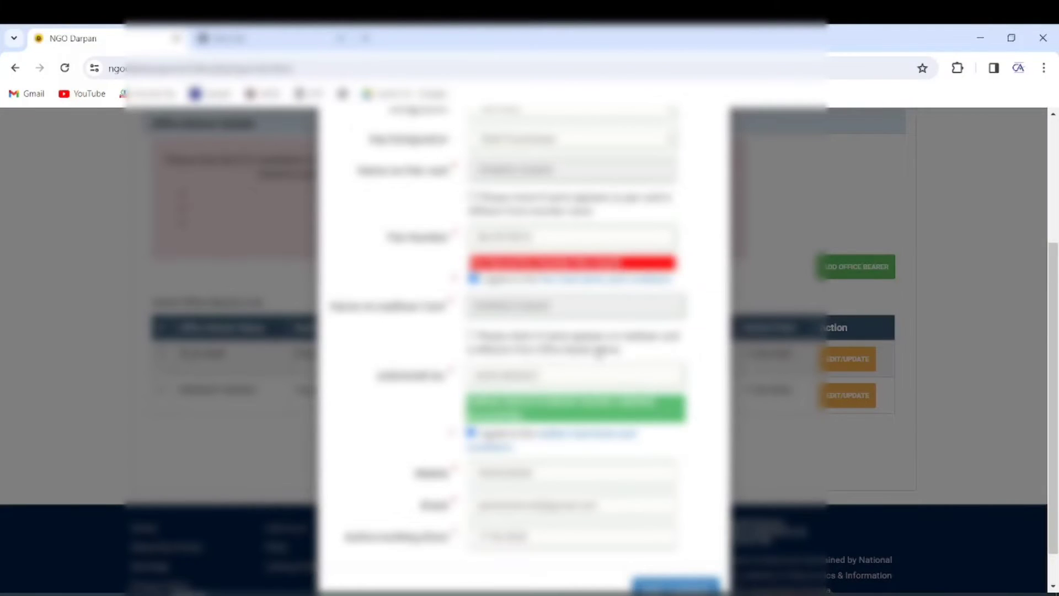
scroll(721, 513, "down", 1)
left_click(682, 506)
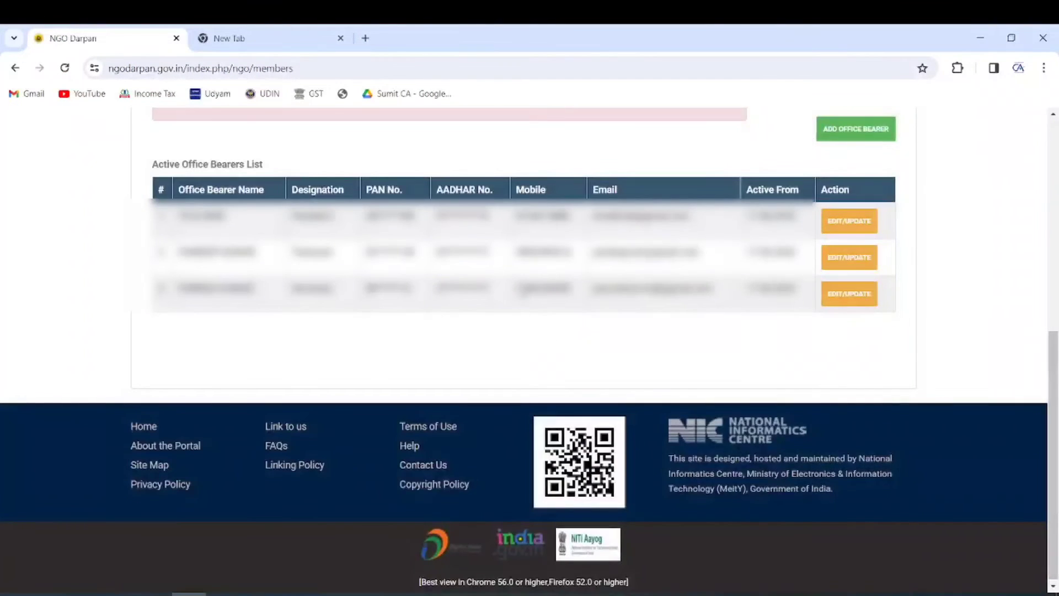
scroll(588, 367, "up", 4)
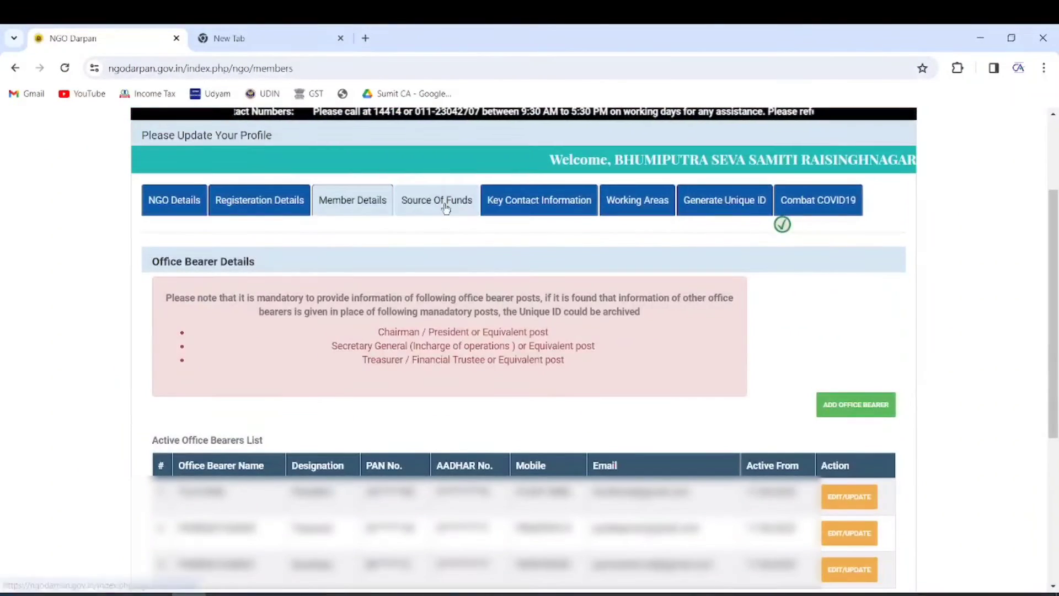
Step: Open Source Of Funds, check the unfilled years 2020-2021 to 2022-2023, and open the add-funds form
left_click(446, 206)
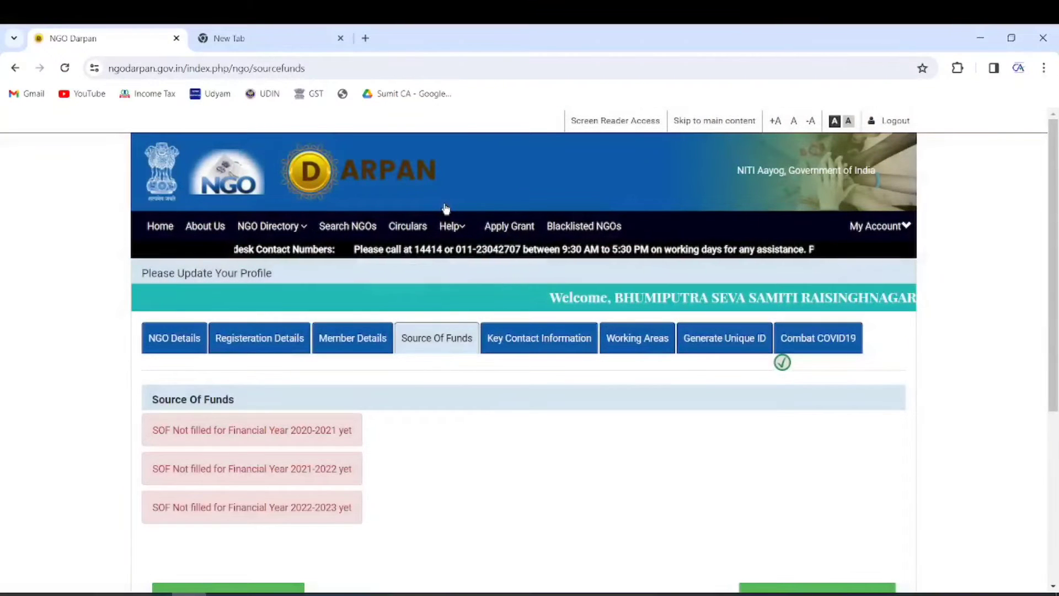
scroll(507, 386, "down", 1)
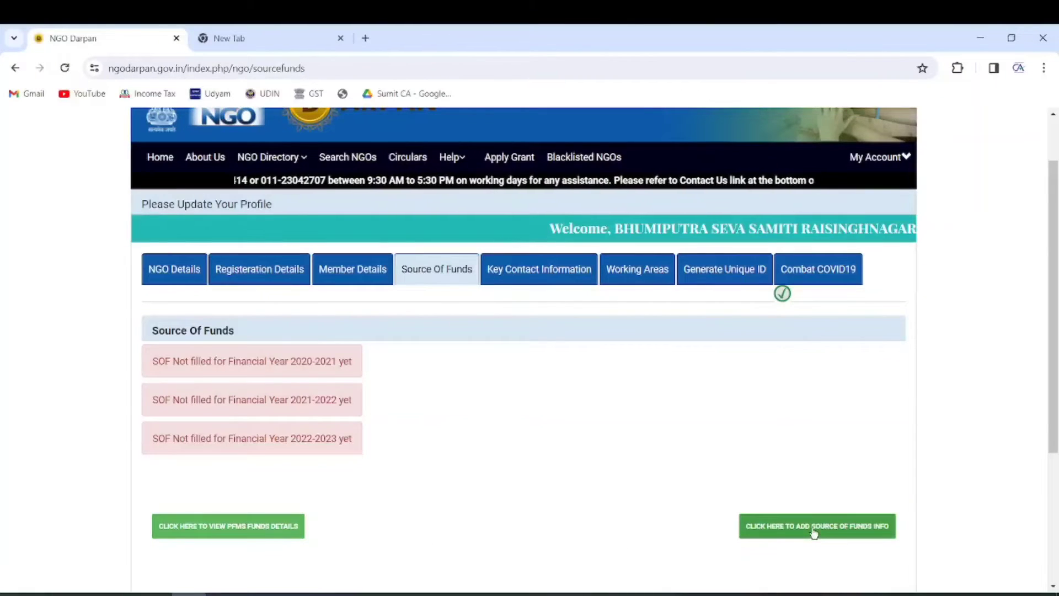
left_click(229, 531)
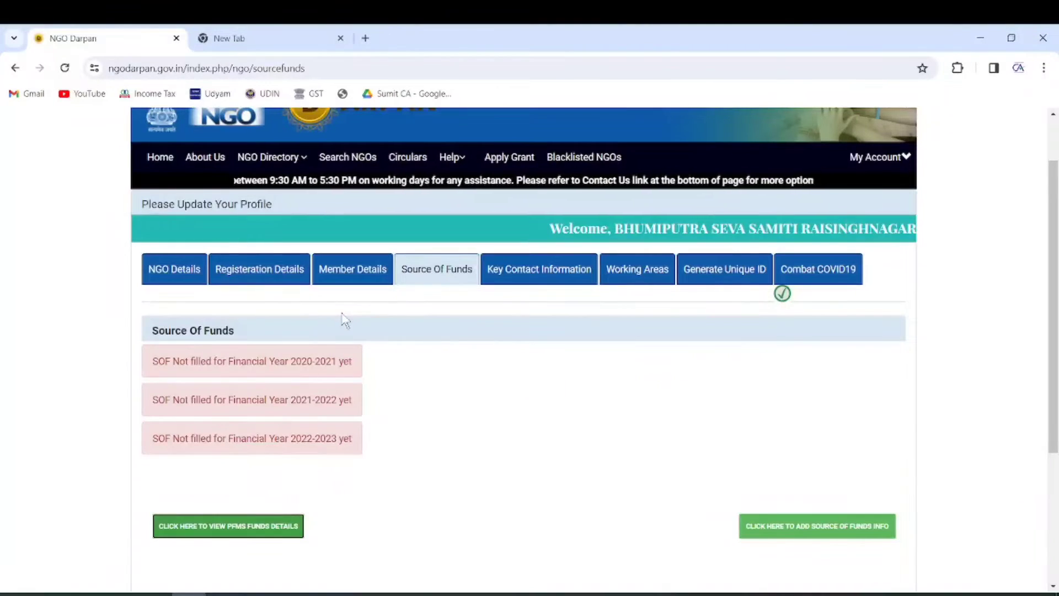
scroll(506, 323, "down", 4)
left_click(830, 320)
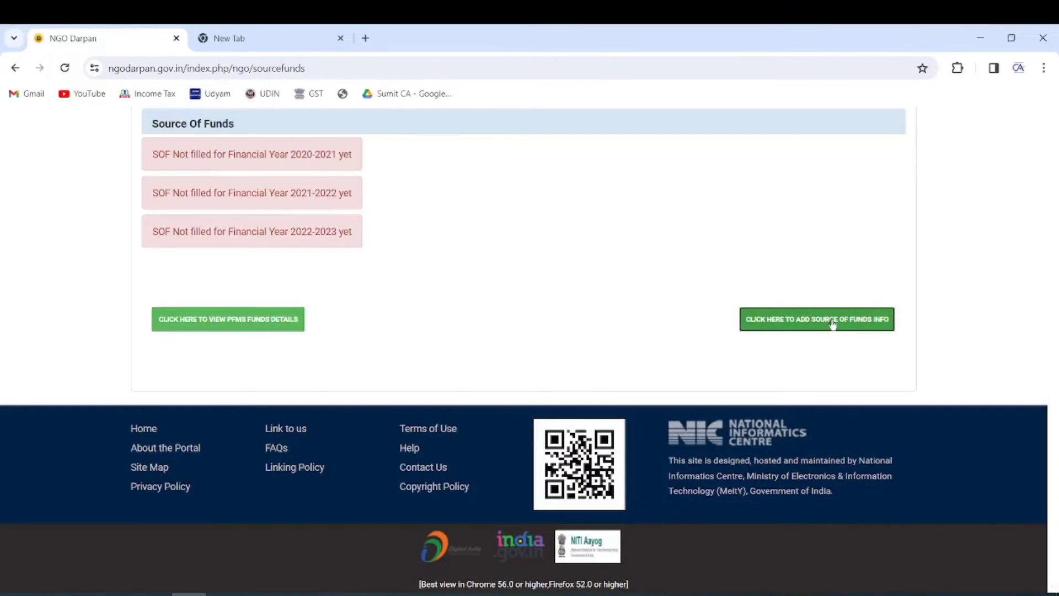
Step: Save a 2020-2021 funds entry with grant sanctioned NO and a pasted purpose comment
left_click(549, 189)
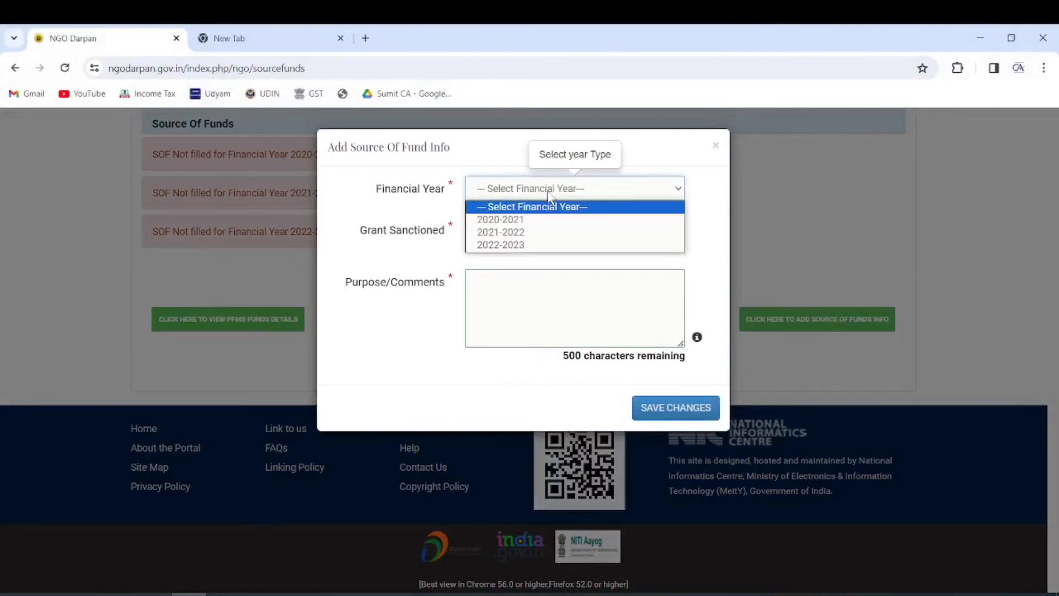
left_click(522, 219)
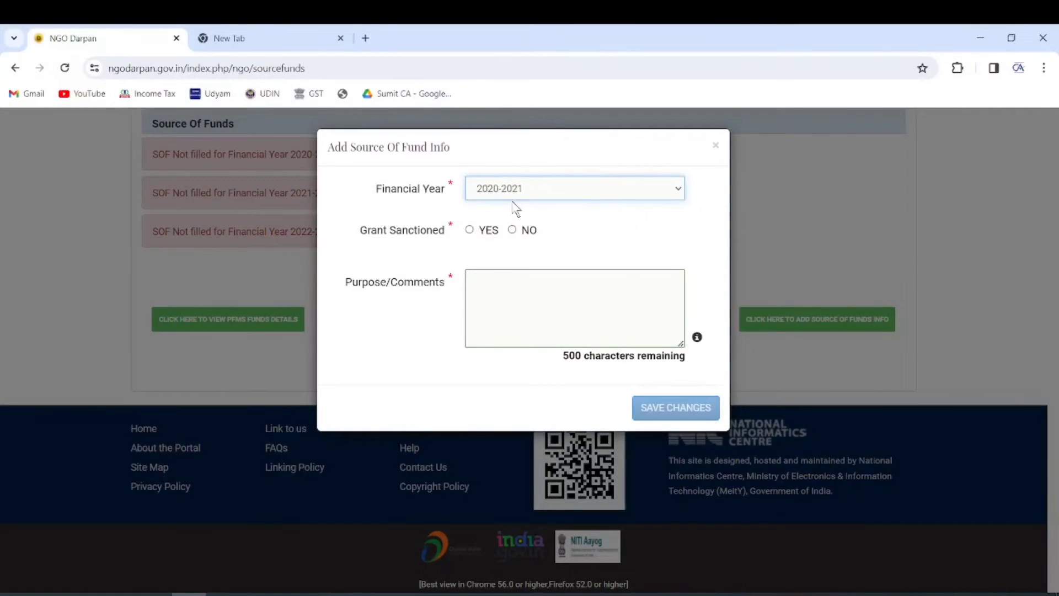
left_click(531, 190)
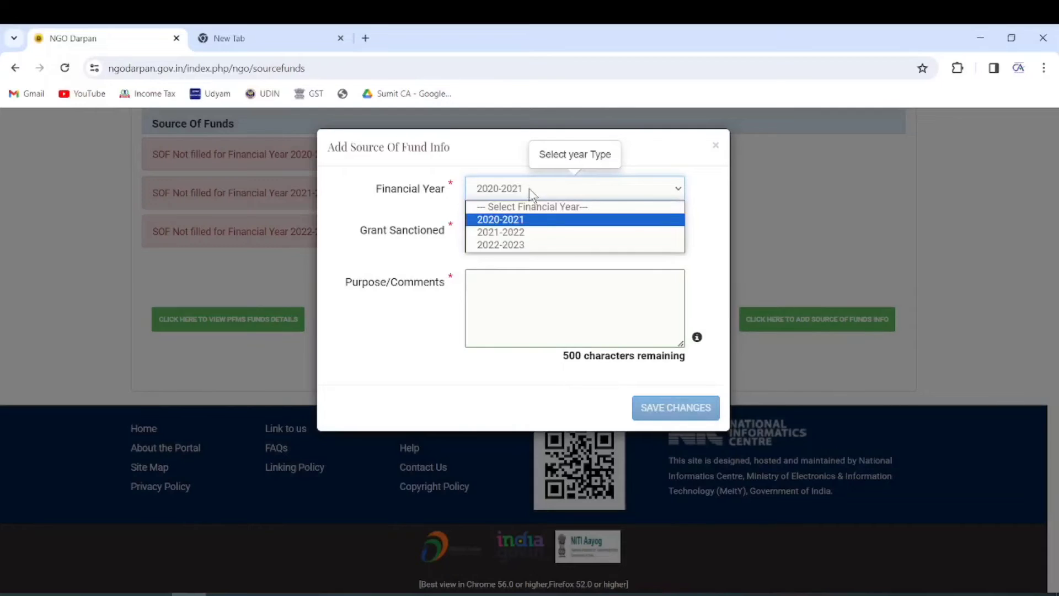
left_click(516, 220)
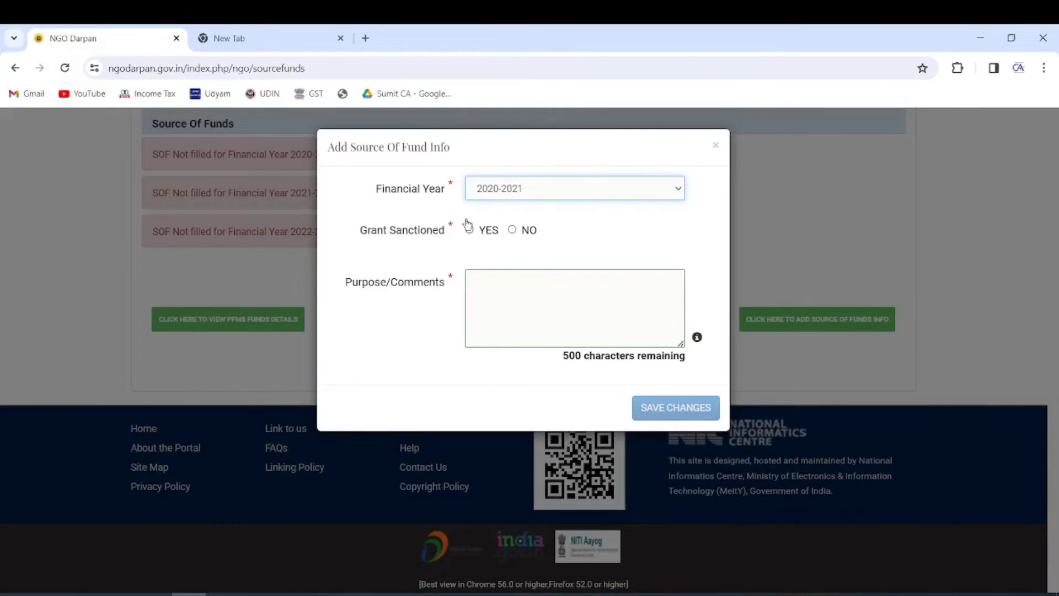
left_click(512, 230)
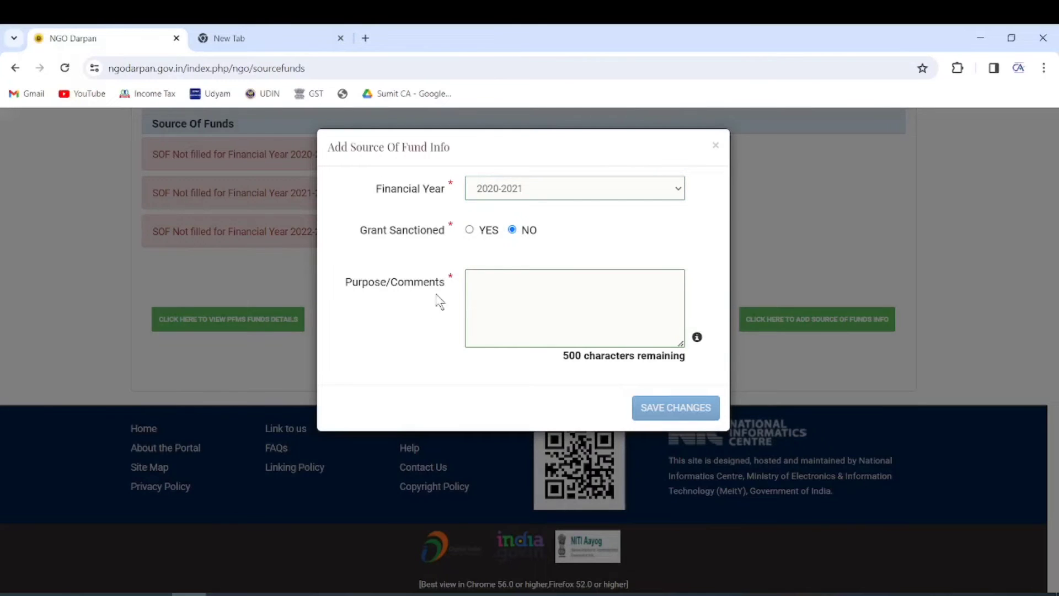
left_click(499, 292)
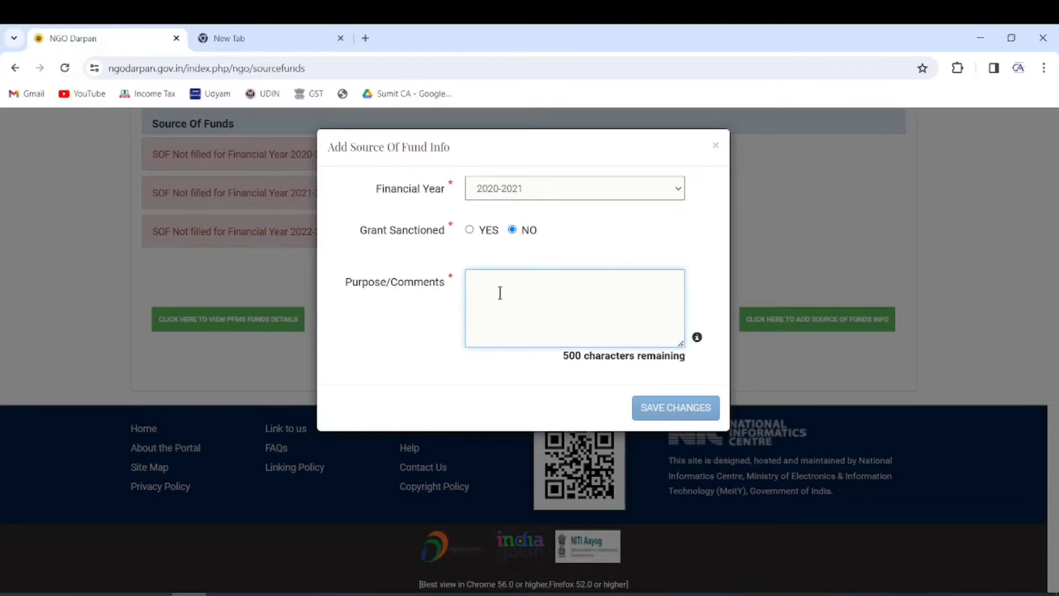
type("normally we receive the grant from general public and utilize these funds in welfare of general public utility")
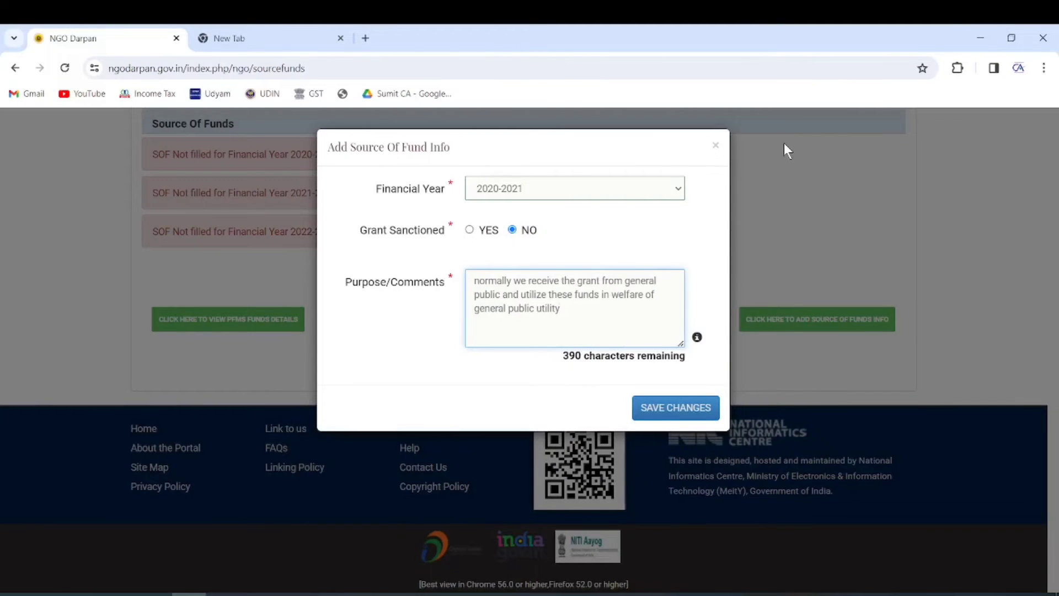
left_click(686, 407)
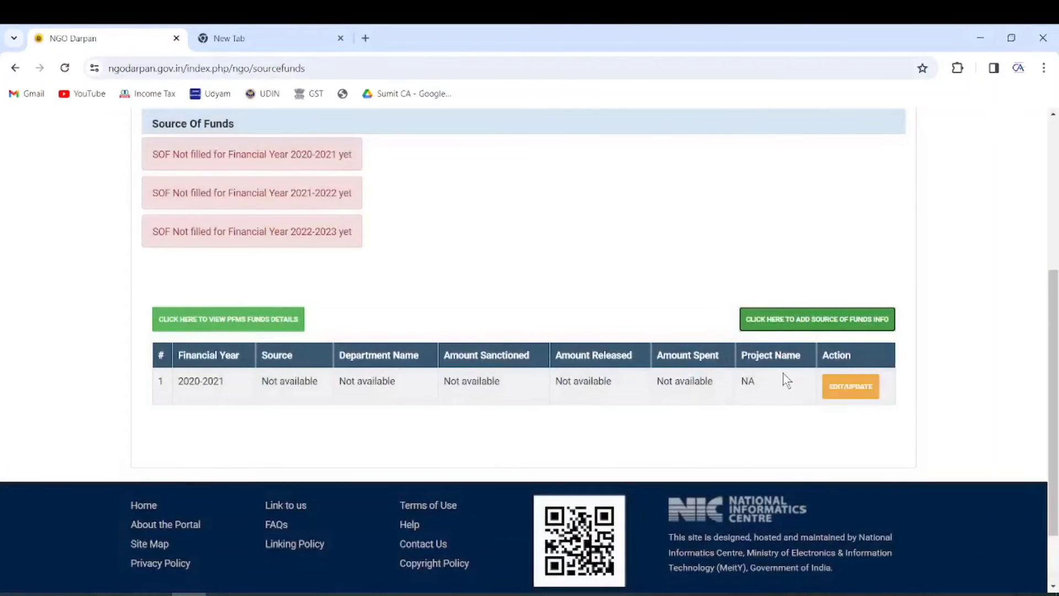
Step: Add a 2021-2022 source of funds entry with no grant sanctioned
left_click(803, 325)
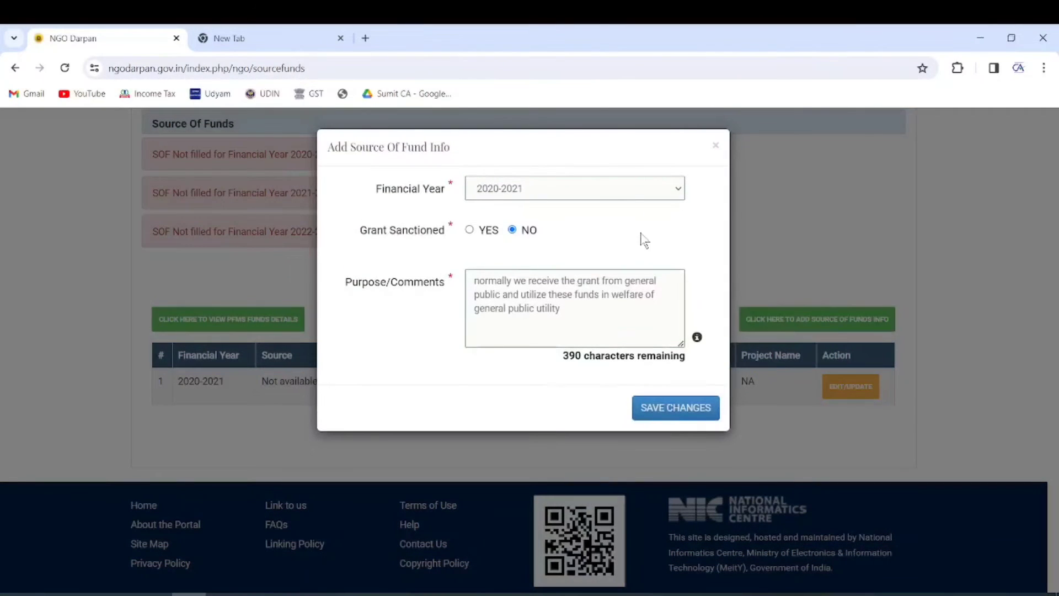
left_click(619, 194)
left_click(553, 236)
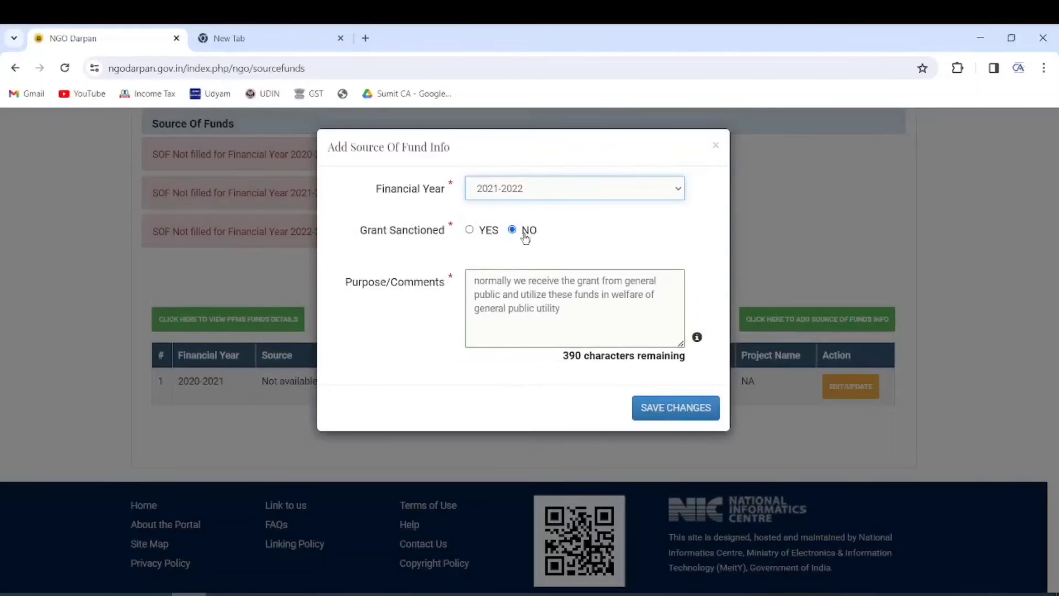
left_click(672, 407)
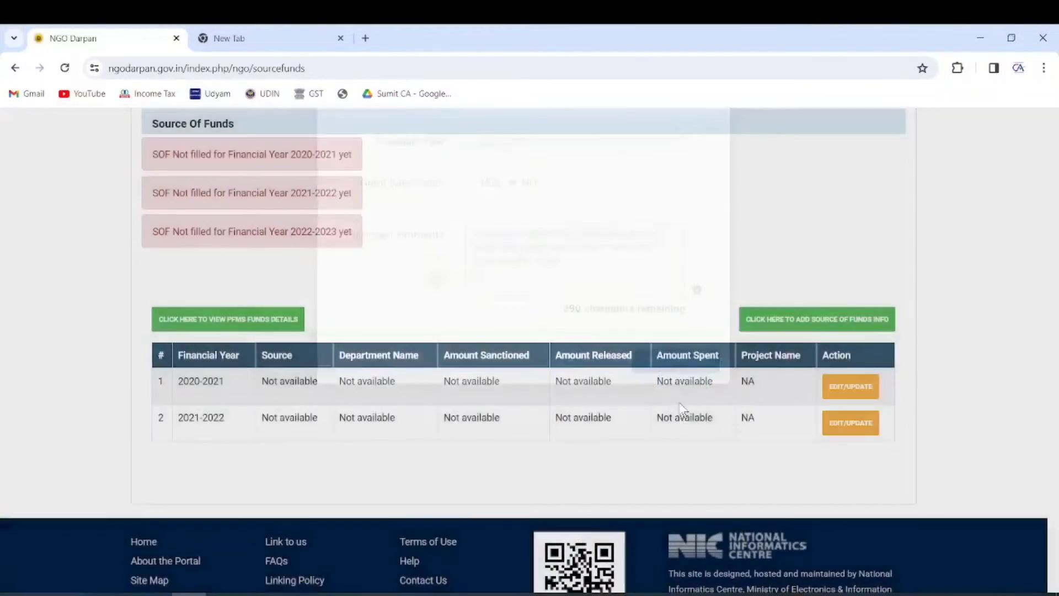
Step: Add the 2022-2023 source of funds entry, completing all three financial years
left_click(798, 325)
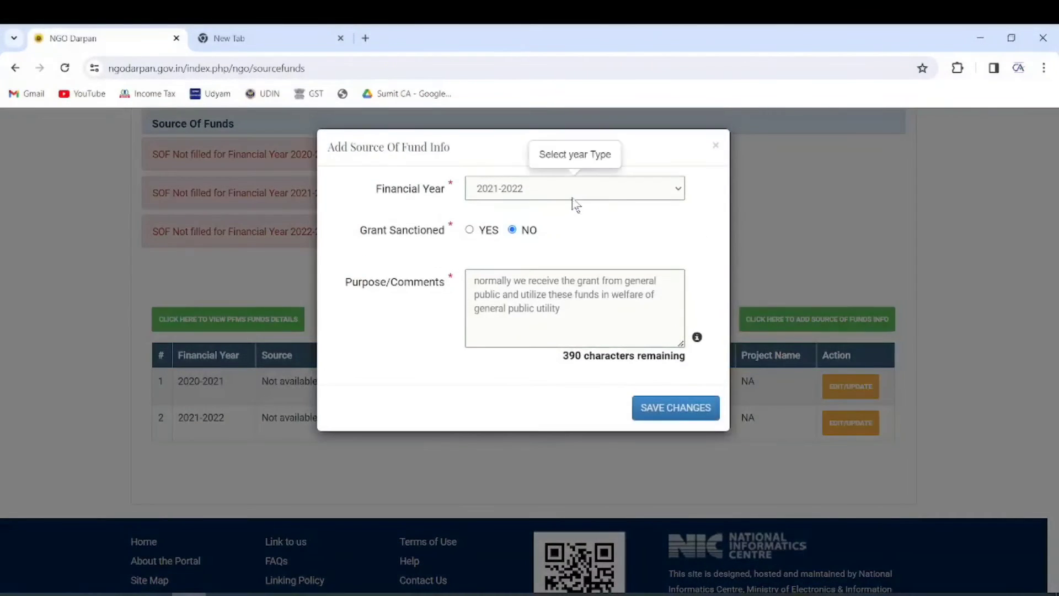
left_click(572, 193)
left_click(518, 246)
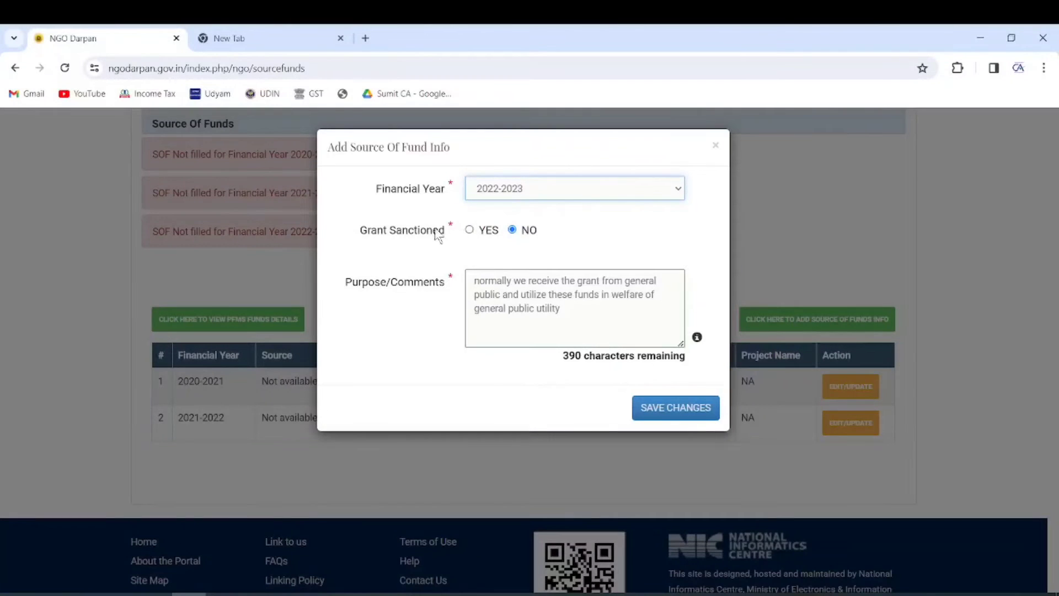
left_click(697, 411)
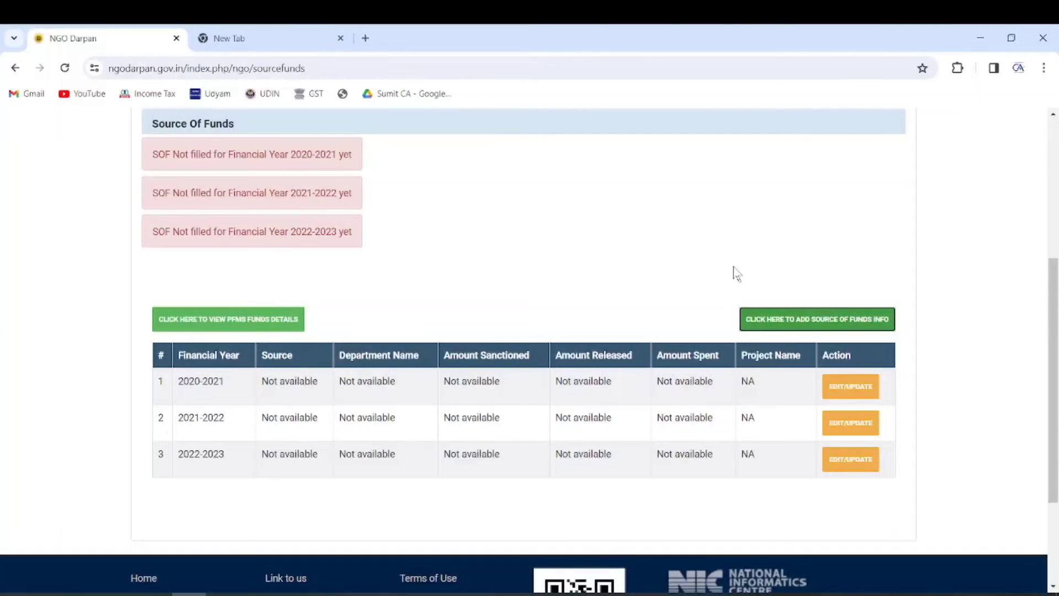
left_click(258, 324)
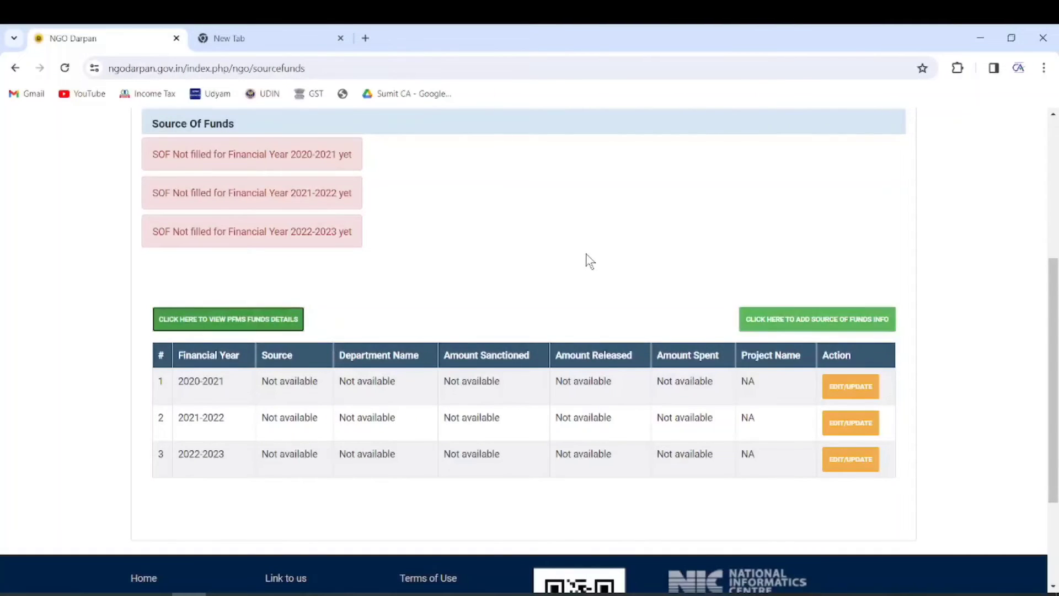
scroll(589, 259, "down", 3)
scroll(590, 260, "up", 8)
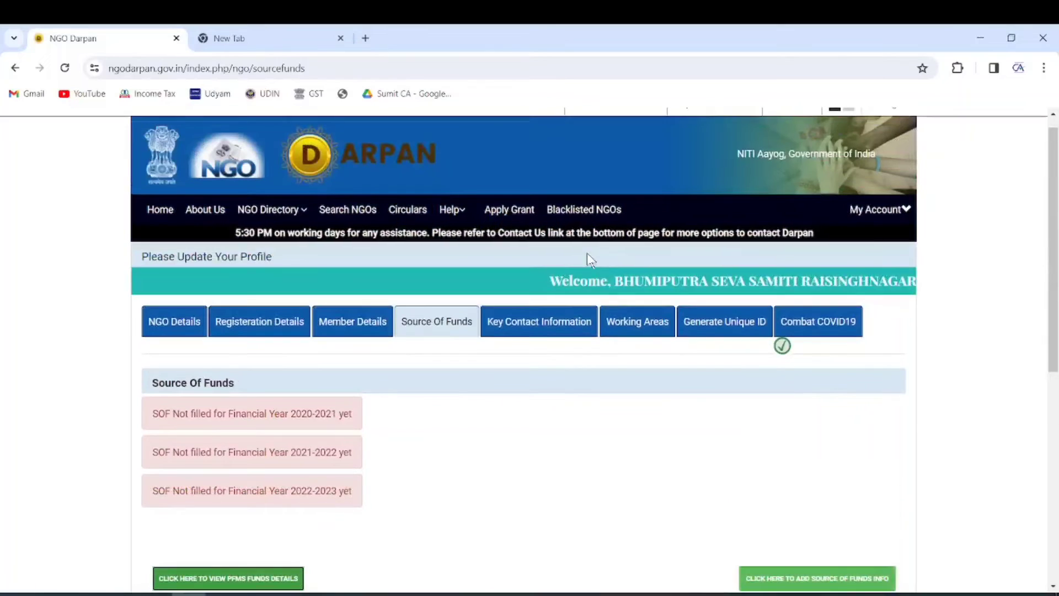
Step: Choose the key contact's title and designation in Key Contact Information
left_click(558, 327)
scroll(605, 264, "down", 5)
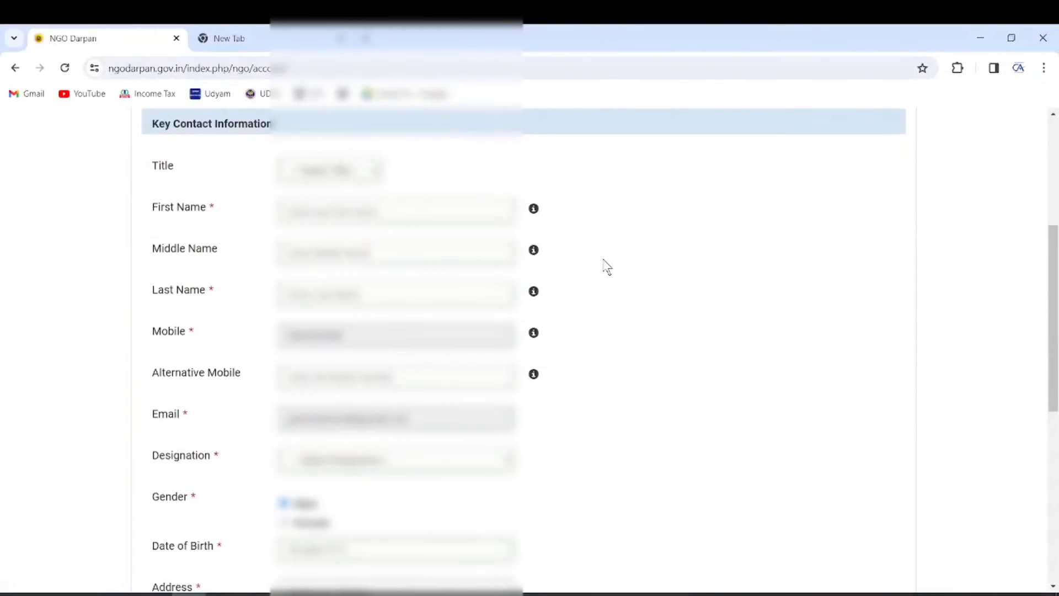
scroll(607, 267, "up", 2)
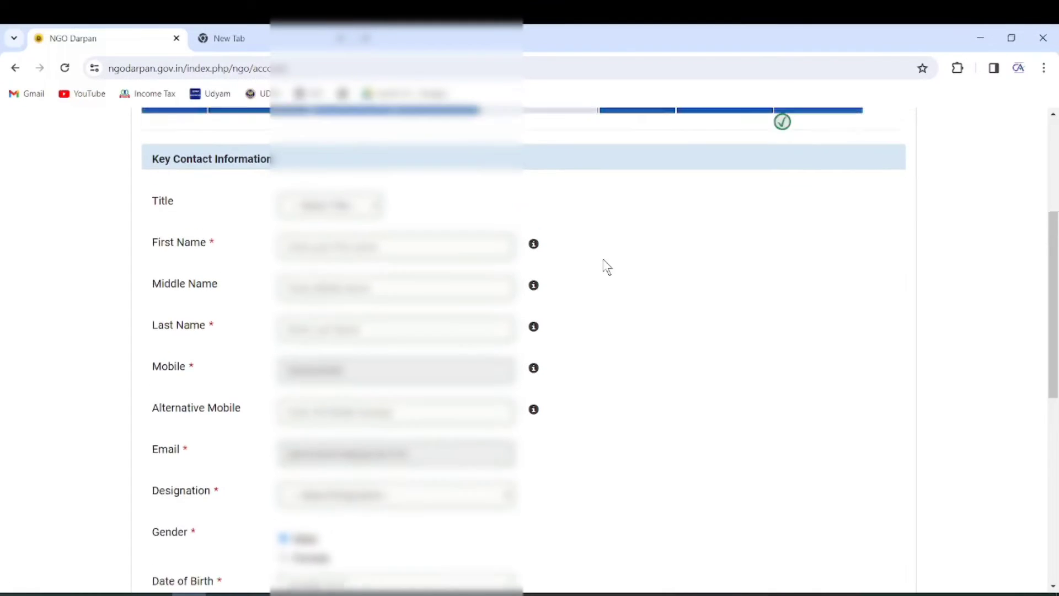
left_click(309, 238)
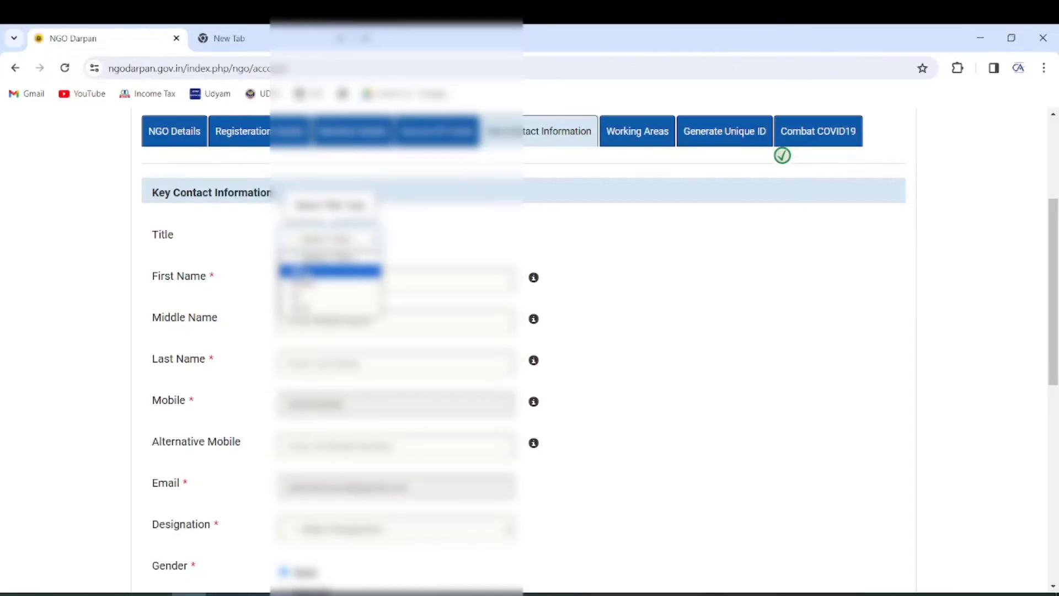
left_click(304, 271)
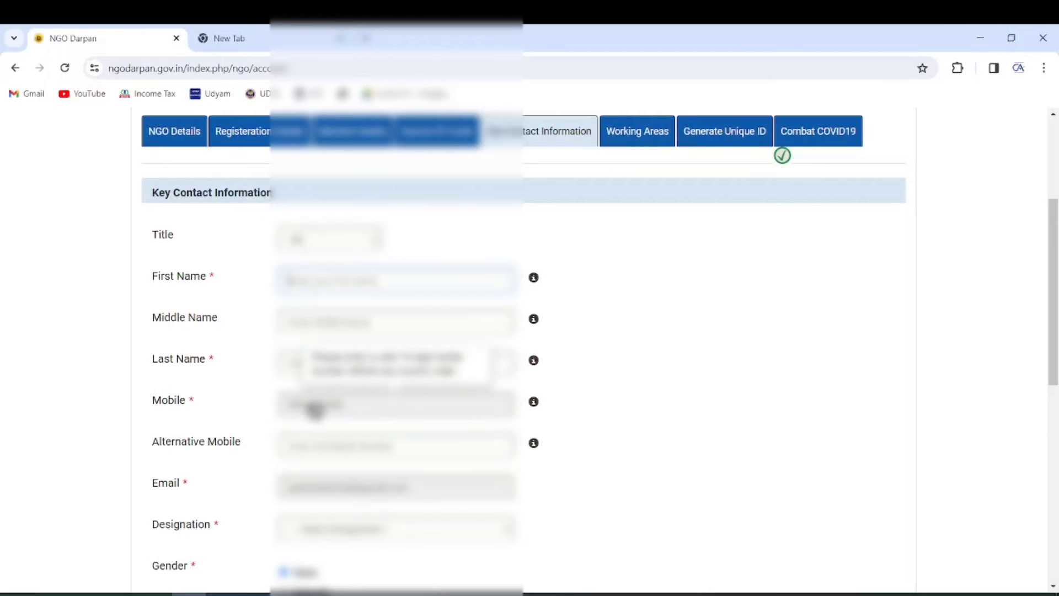
scroll(260, 412, "down", 1)
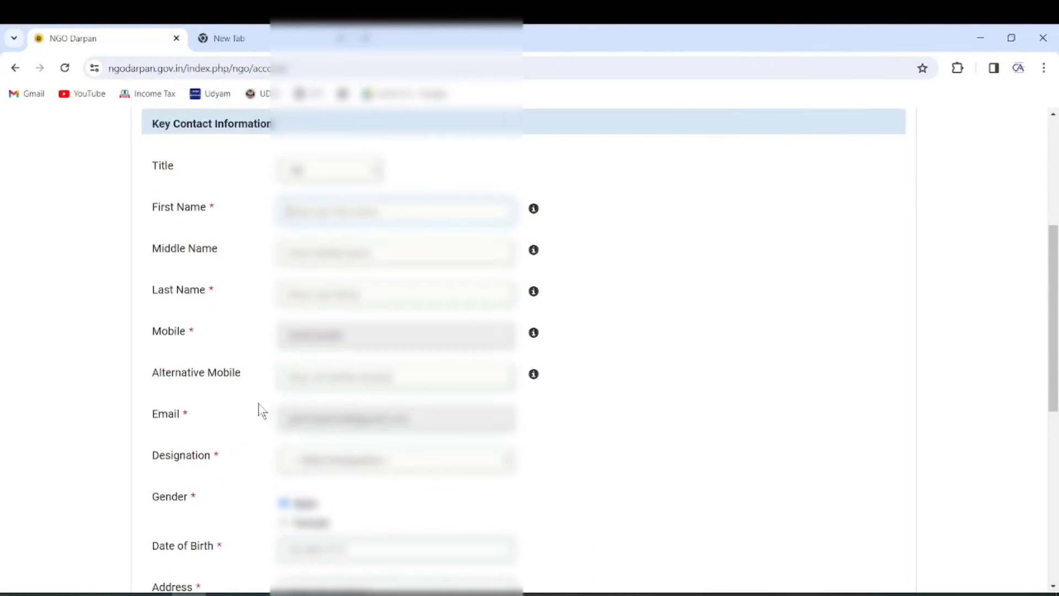
left_click(313, 458)
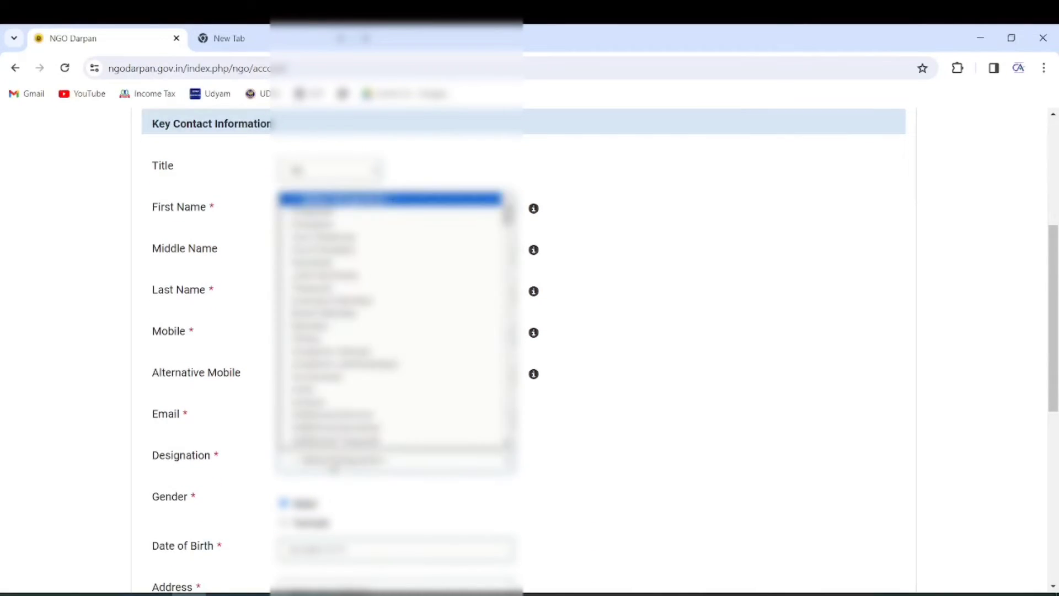
left_click(345, 292)
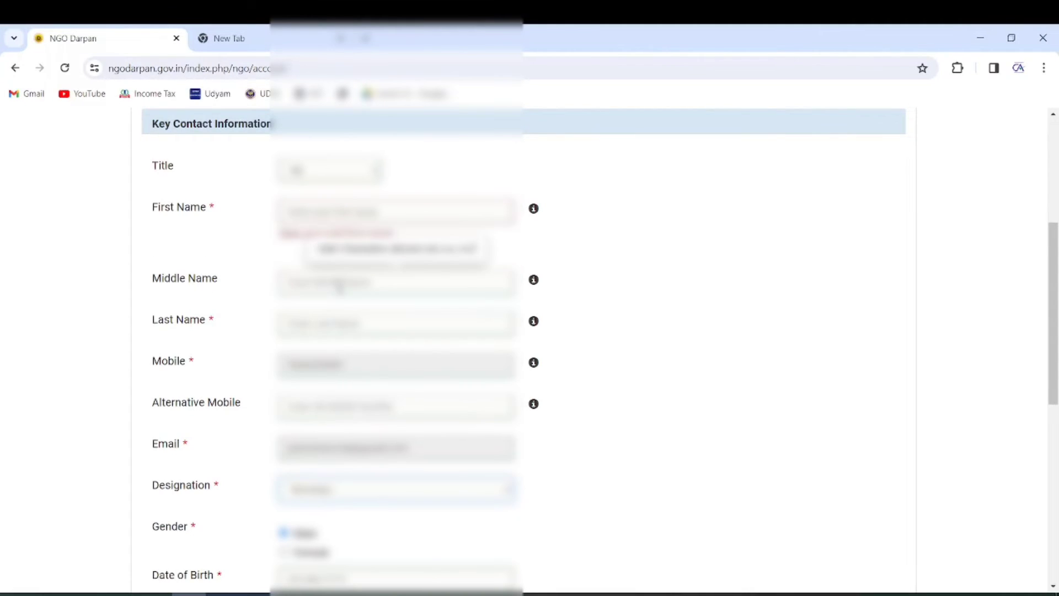
scroll(261, 411, "down", 2)
scroll(260, 400, "down", 3)
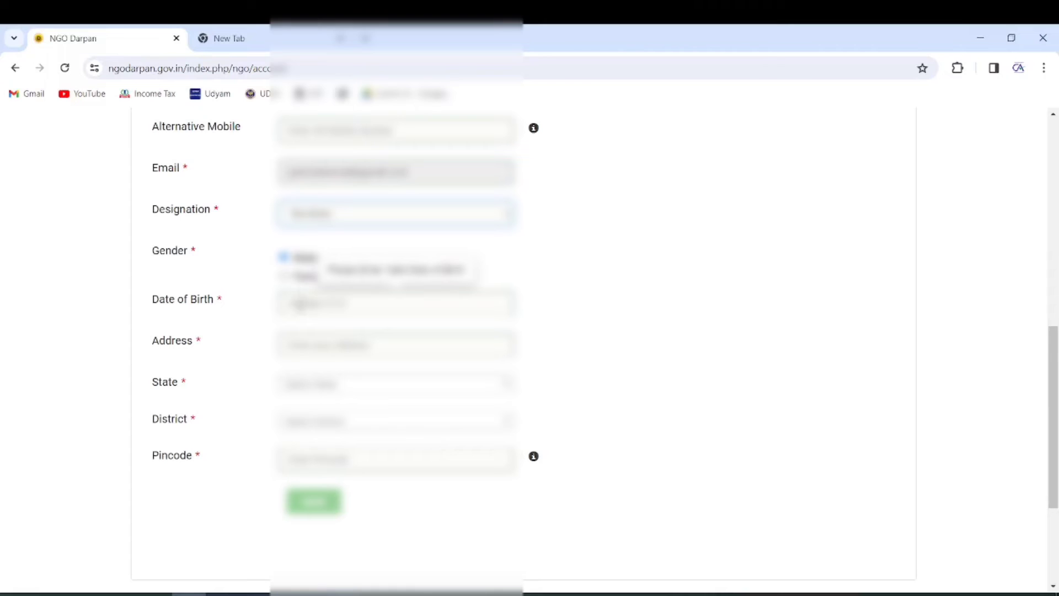
Step: Set state Rajasthan, pick the district, enter the pincode, and save the key contact
left_click(308, 389)
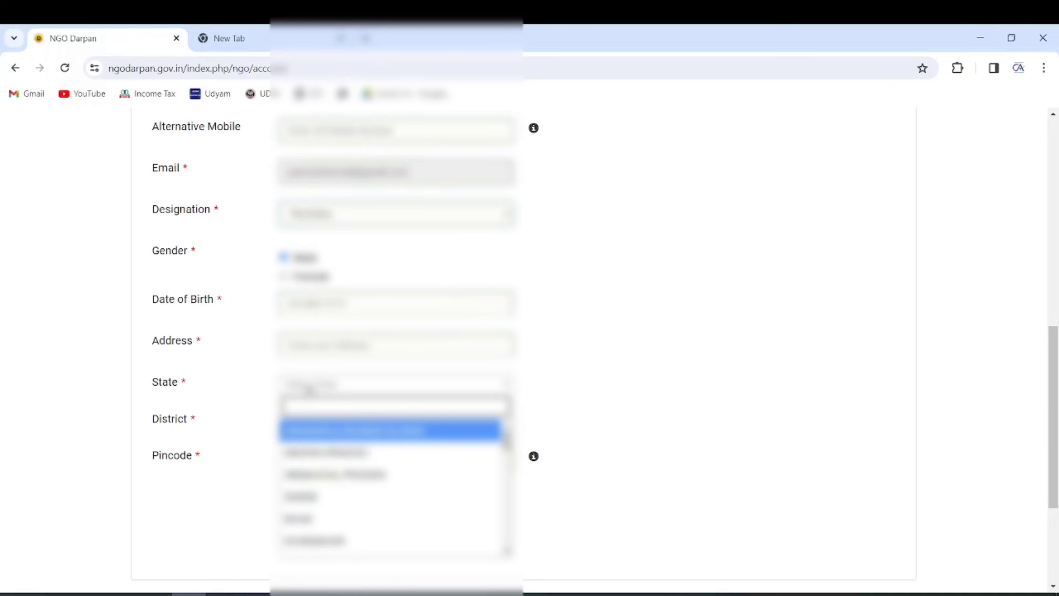
type("raj")
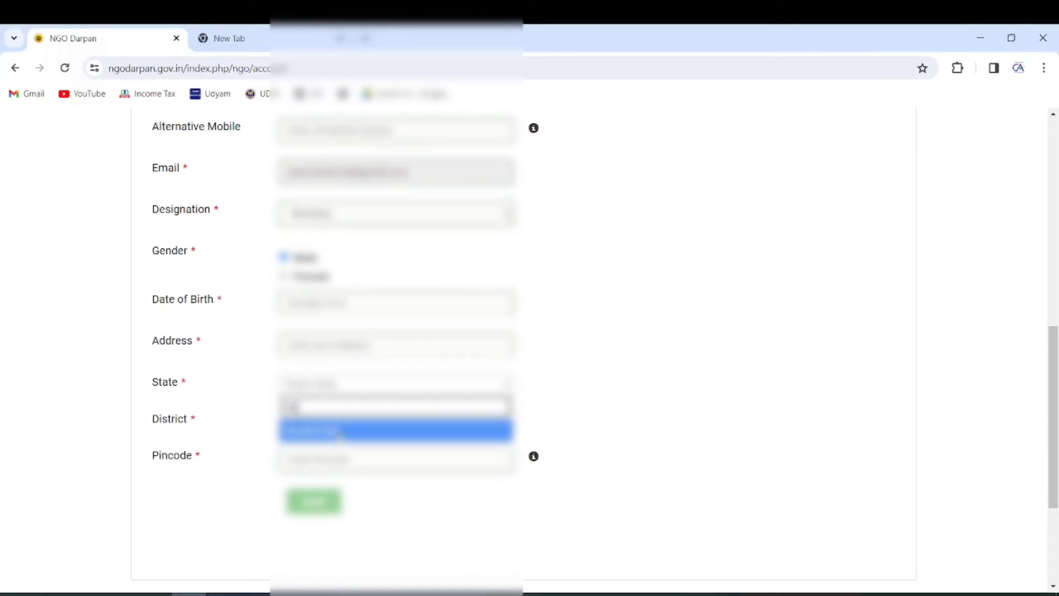
left_click(339, 431)
left_click(345, 422)
scroll(349, 356, "down", 5)
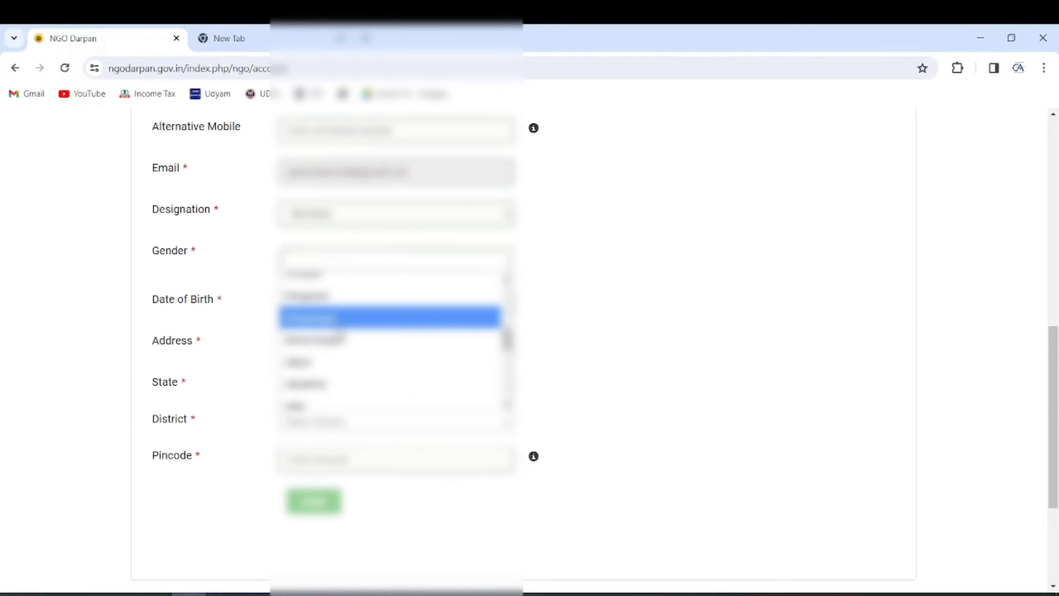
left_click(343, 317)
left_click(315, 465)
type("335")
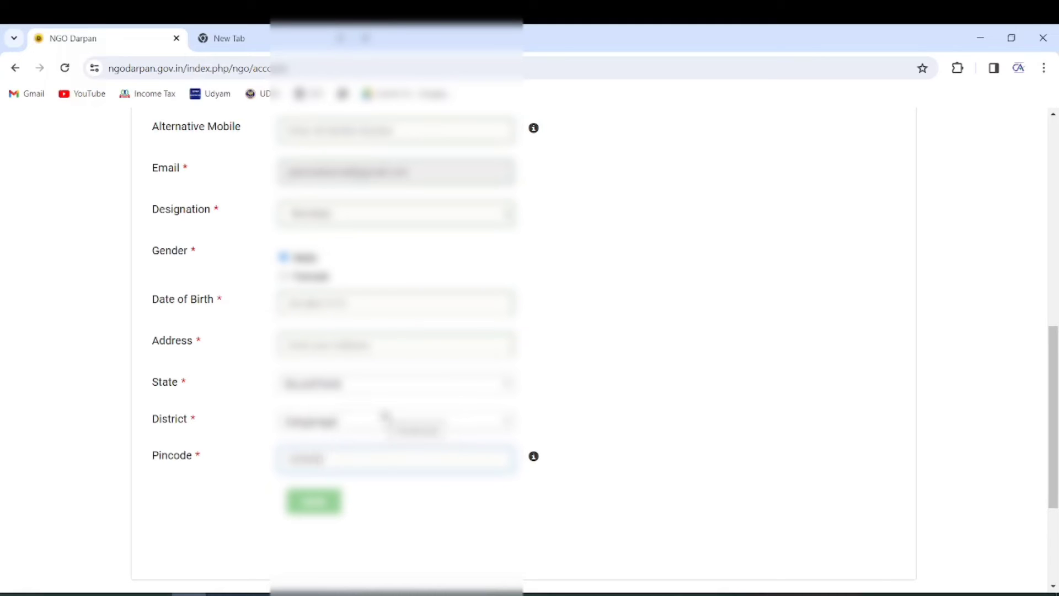
scroll(385, 415, "down", 2)
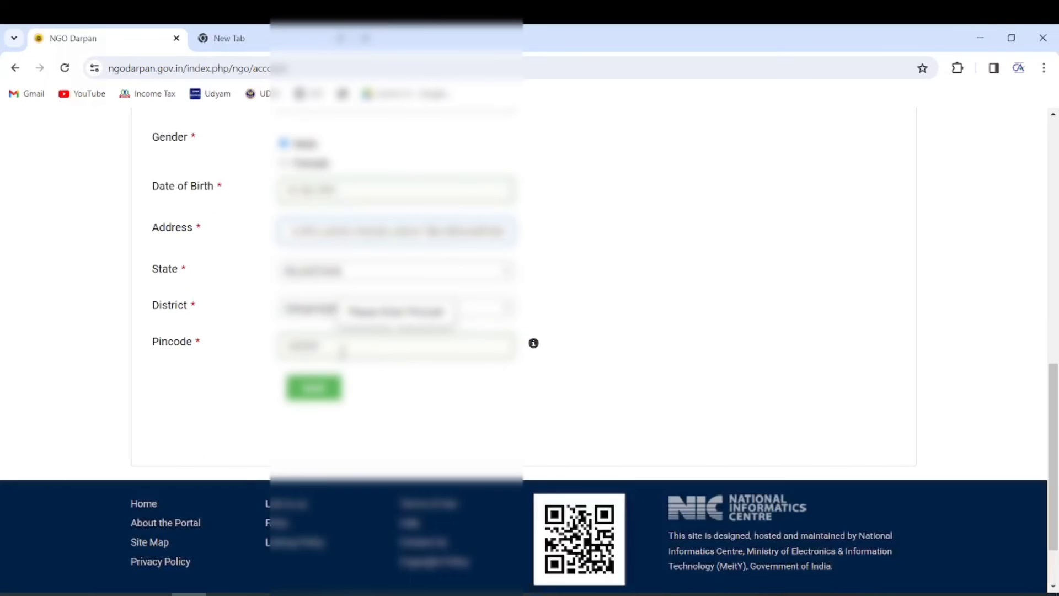
left_click(308, 388)
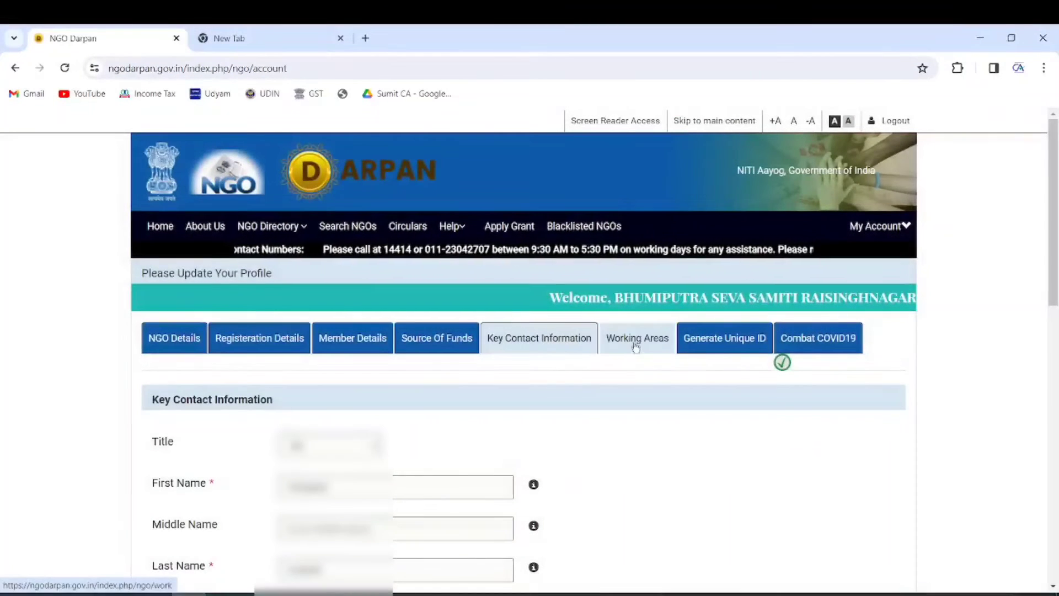
Step: Add RAJASTHAN as a working state with a first working district
left_click(636, 344)
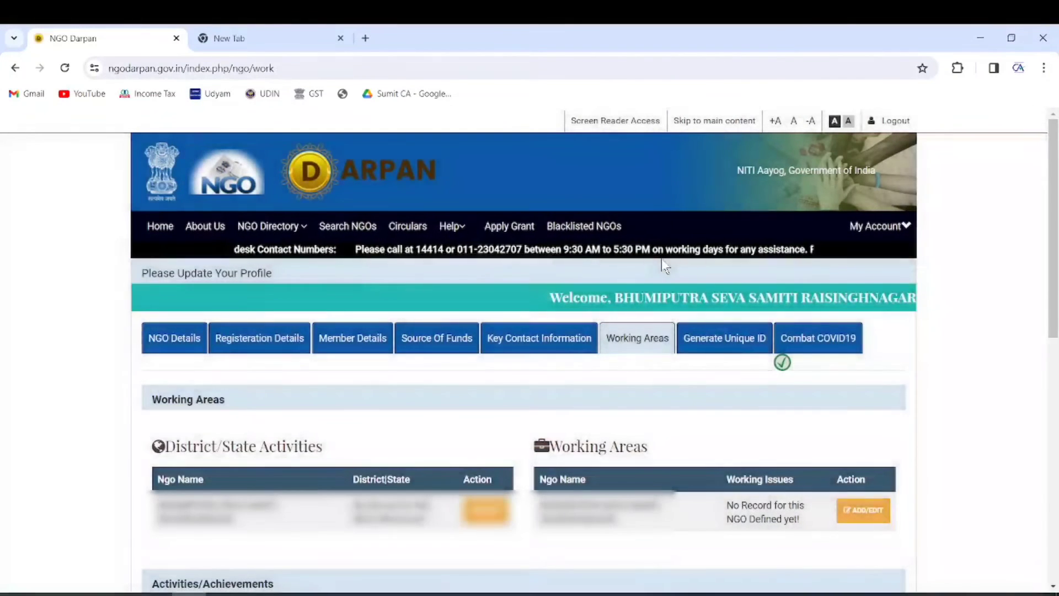
scroll(565, 335, "down", 2)
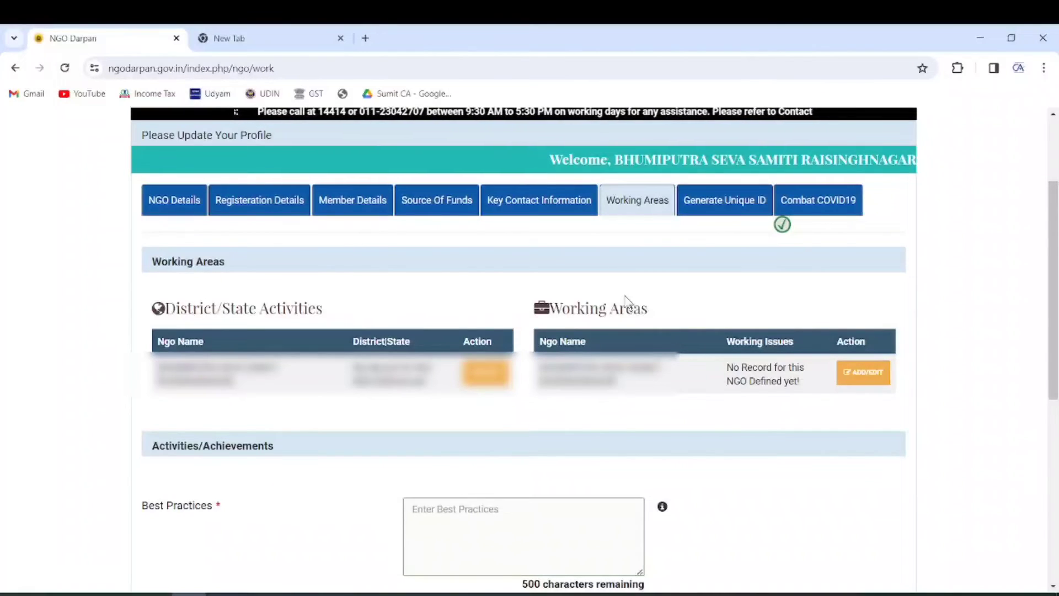
left_click(535, 527)
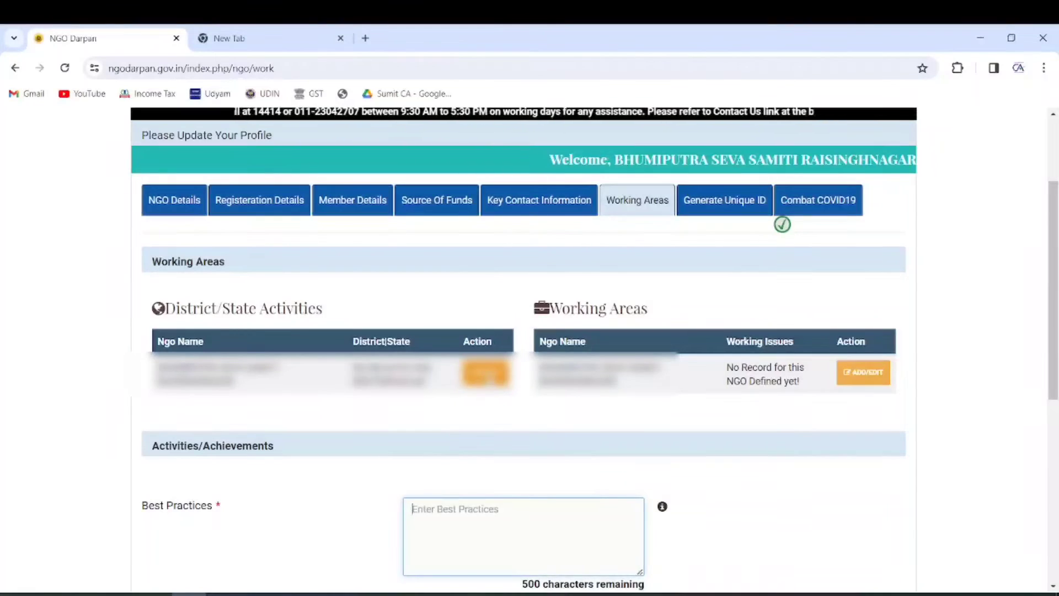
left_click(486, 372)
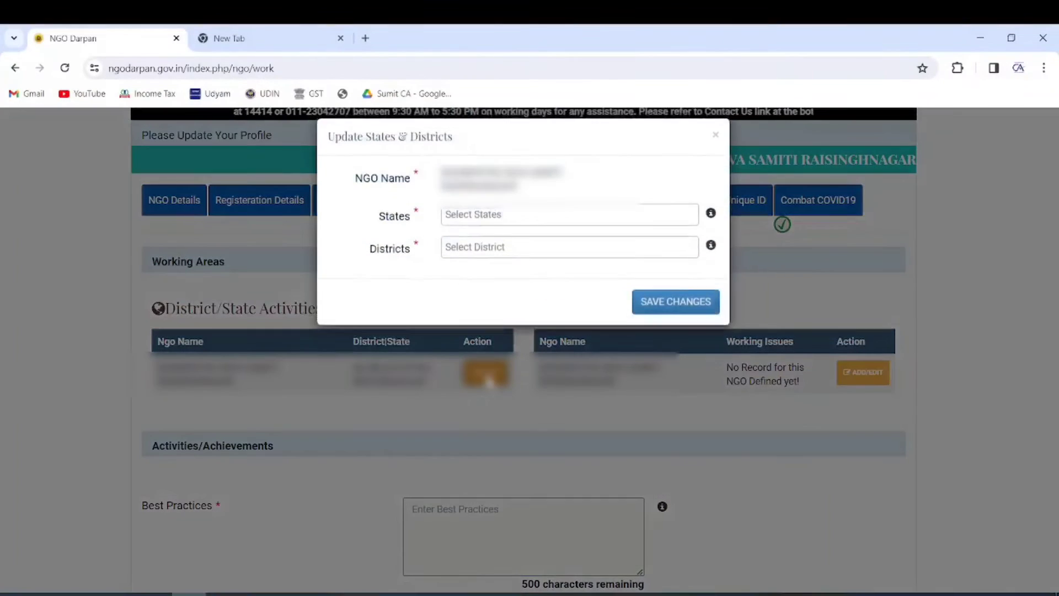
left_click(480, 225)
type("RAJ")
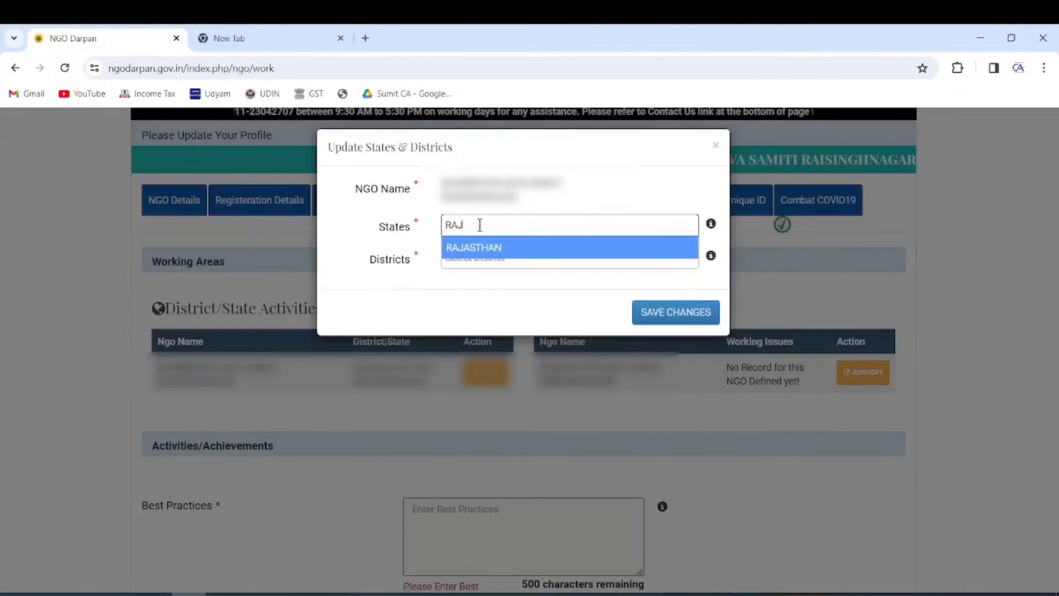
left_click(480, 247)
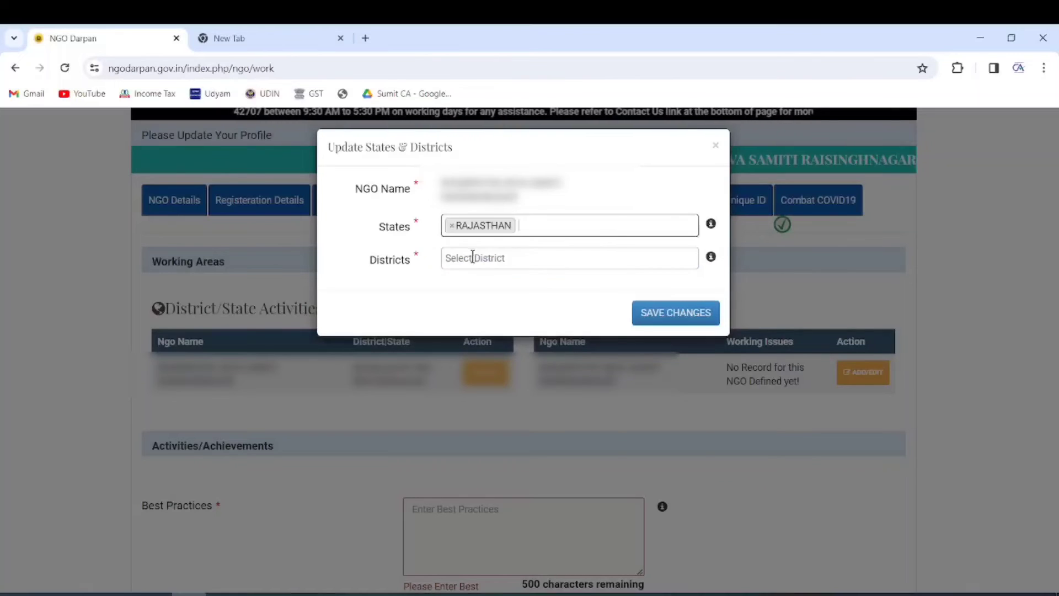
left_click(474, 256)
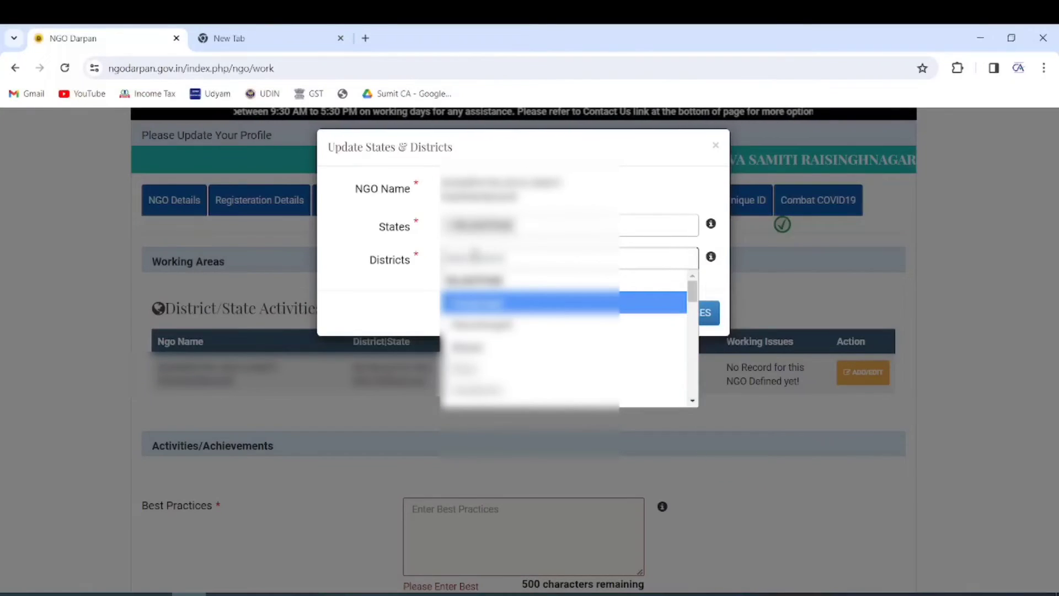
left_click(485, 317)
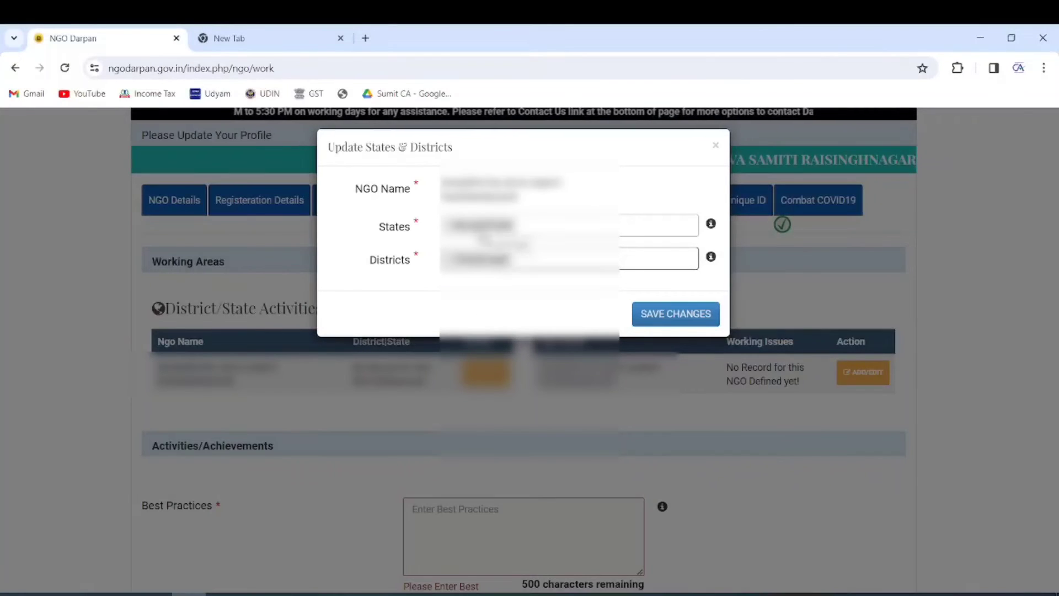
Step: Add a second Rajasthan working district and save the States/District Activities
left_click(531, 222)
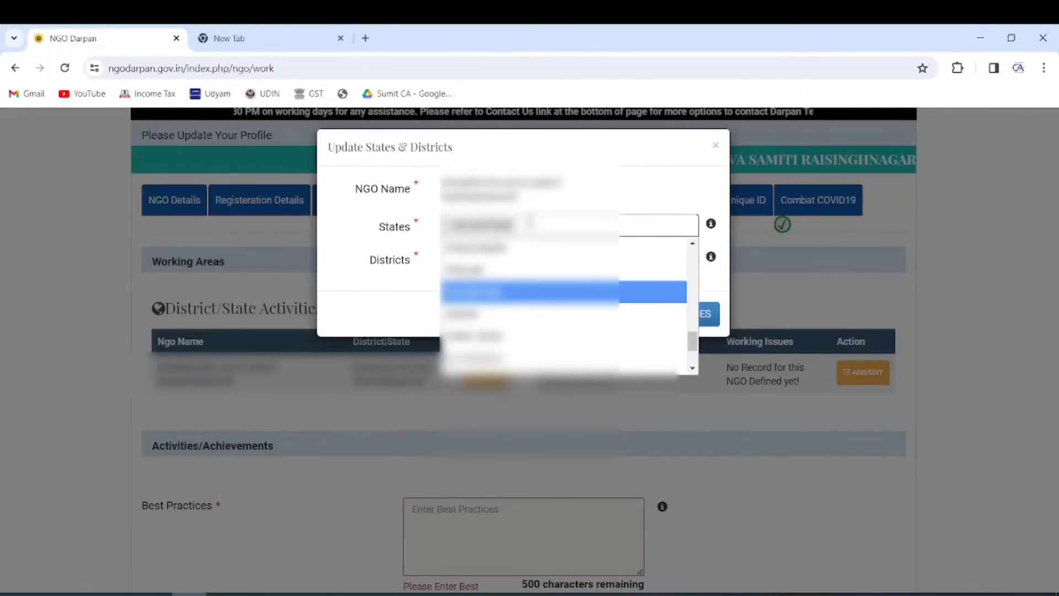
left_click(528, 222)
left_click(548, 260)
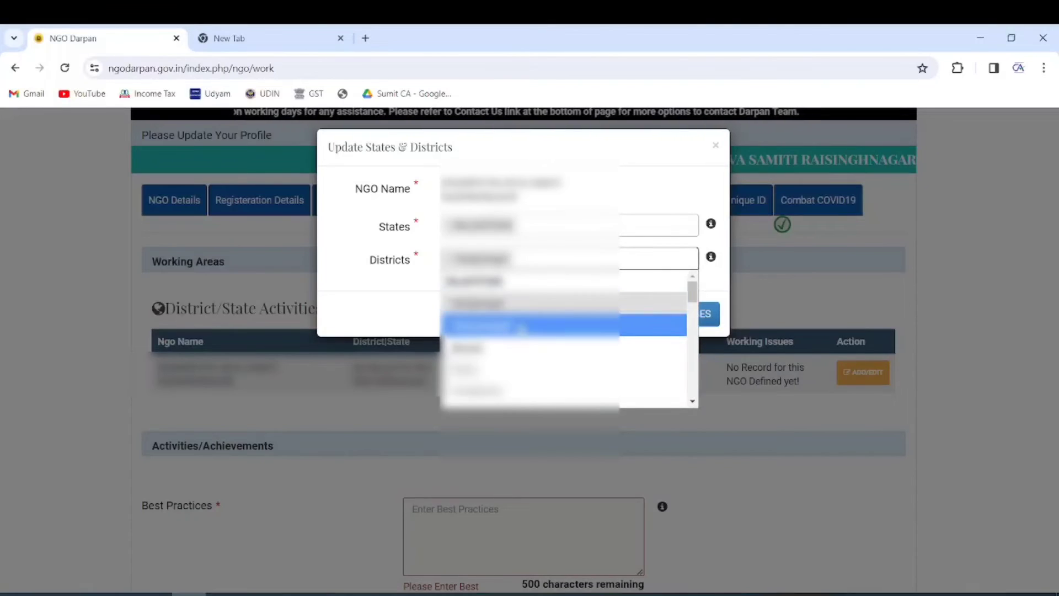
left_click(514, 330)
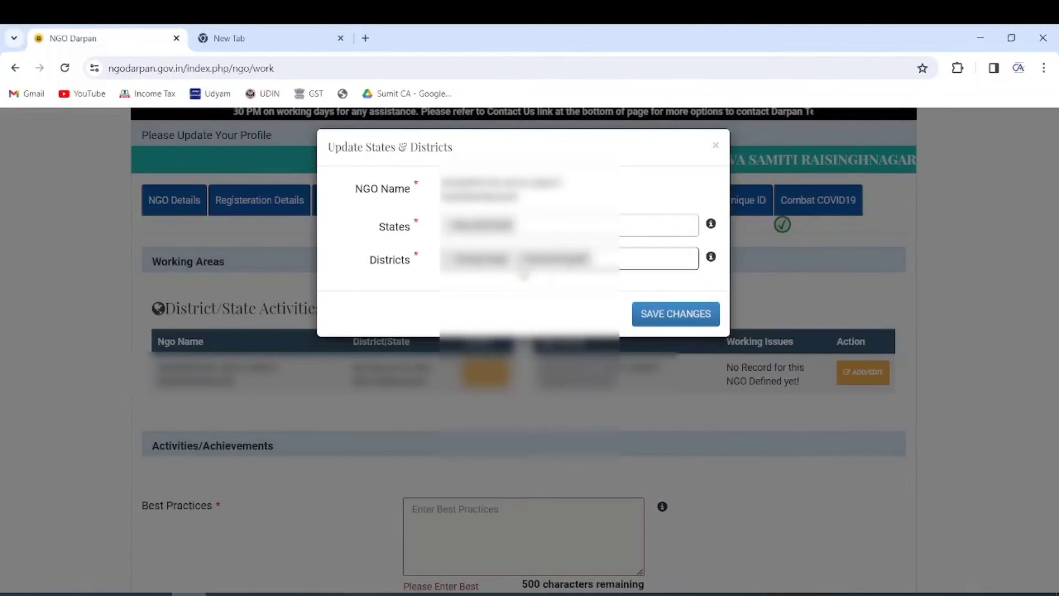
left_click(525, 260)
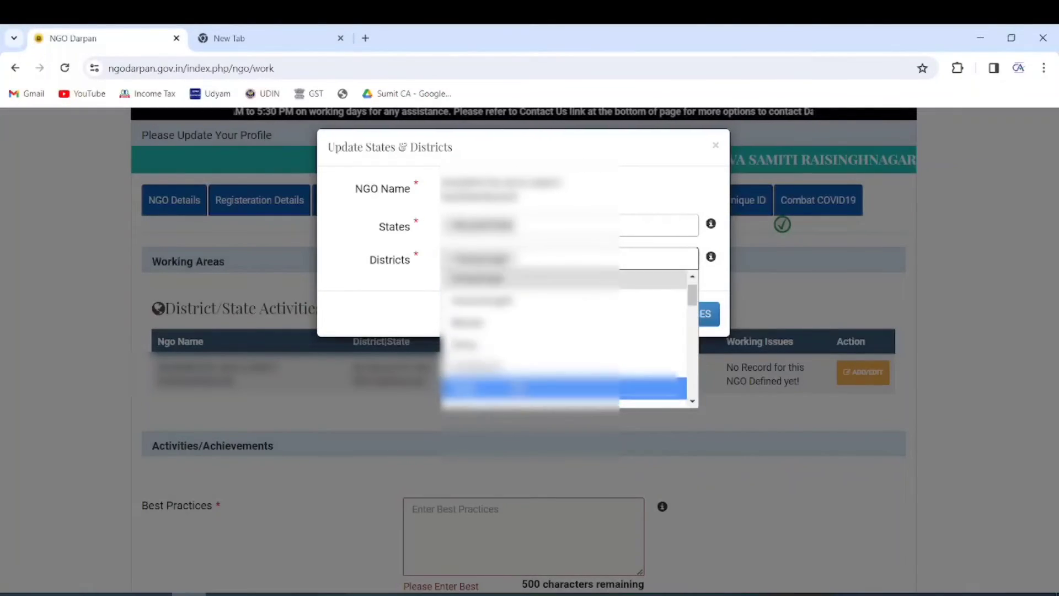
scroll(519, 390, "down", 9)
left_click(791, 286)
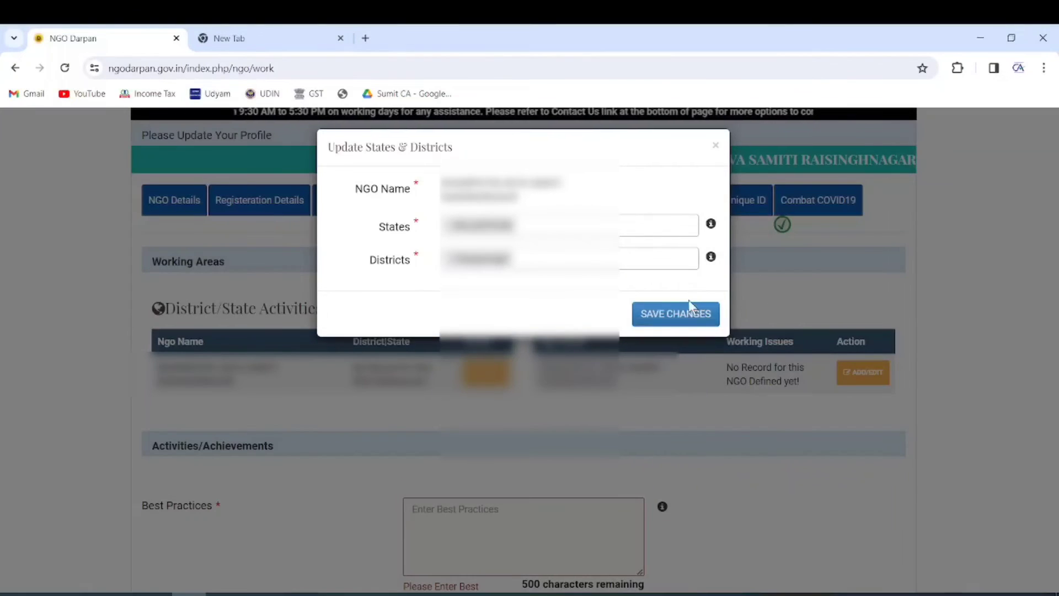
left_click(677, 310)
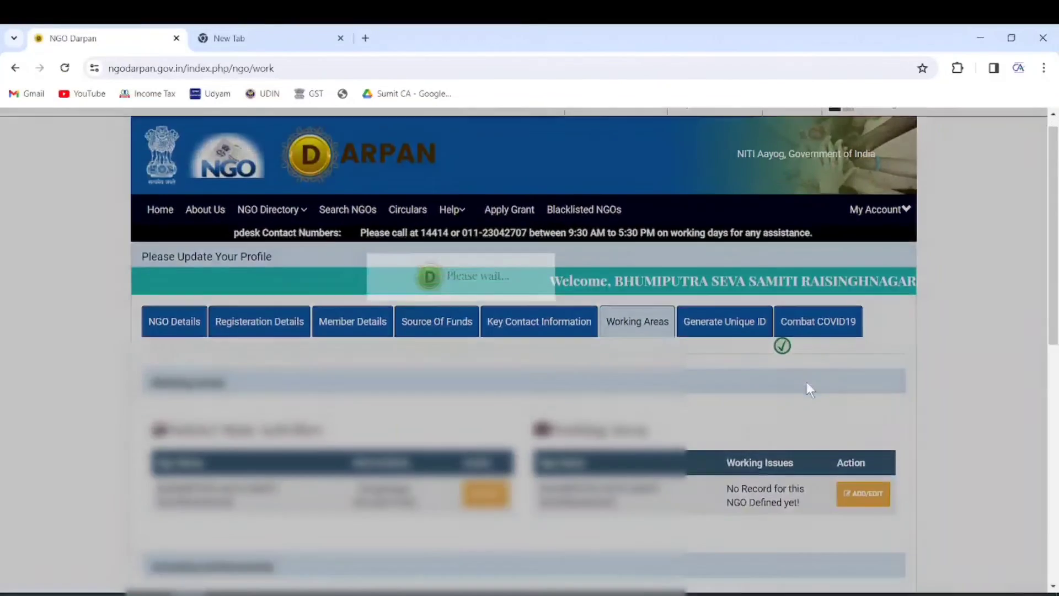
scroll(809, 389, "down", 2)
Step: Open the Working Areas editor and select Agriculture and Children as work areas
left_click(856, 371)
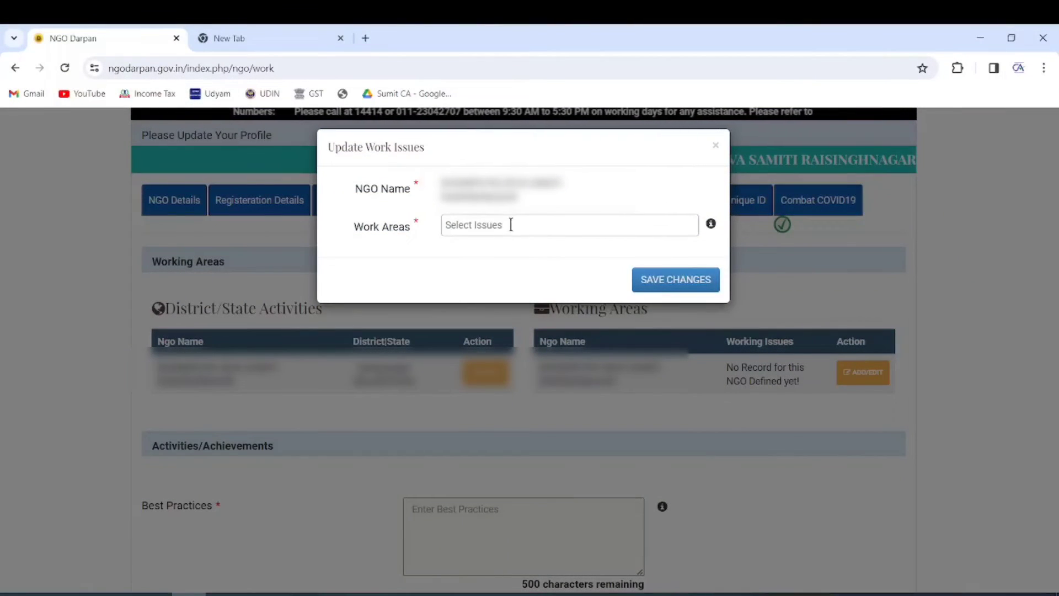
left_click(511, 224)
scroll(498, 275, "down", 1)
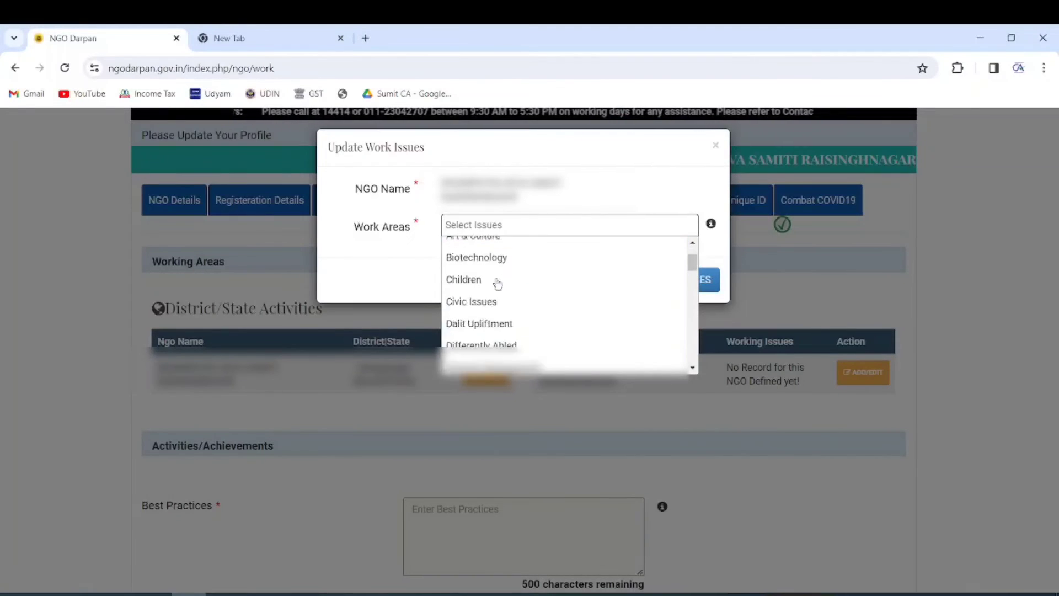
scroll(496, 292, "down", 8)
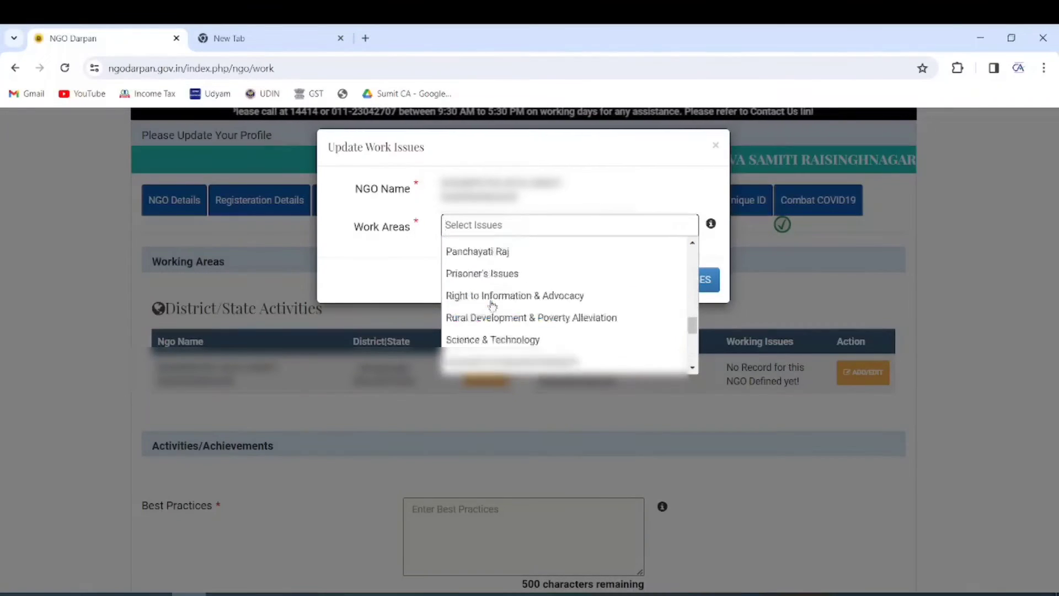
scroll(493, 306, "down", 4)
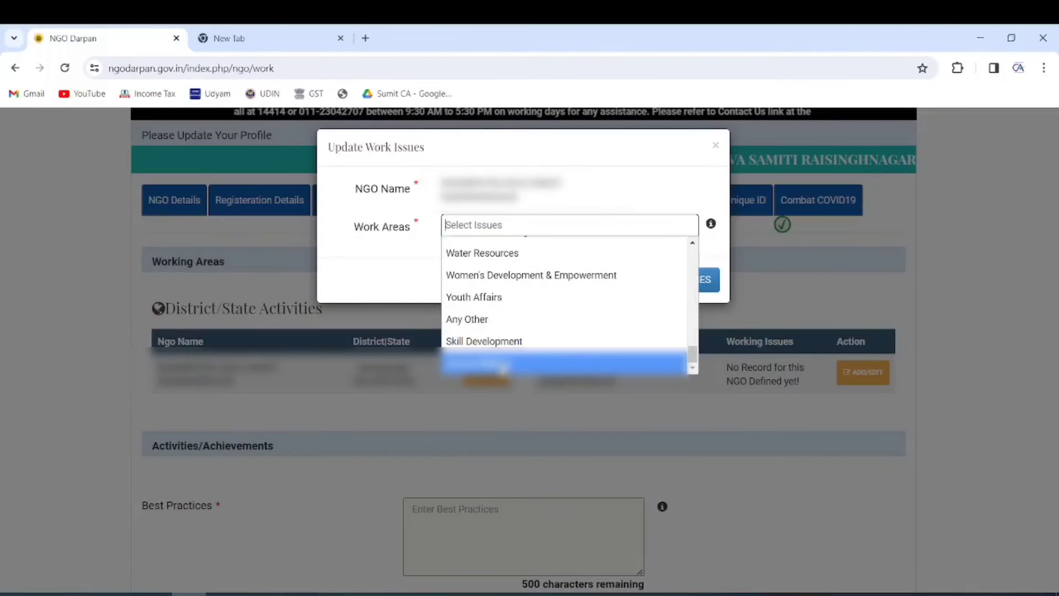
scroll(510, 331, "up", 12)
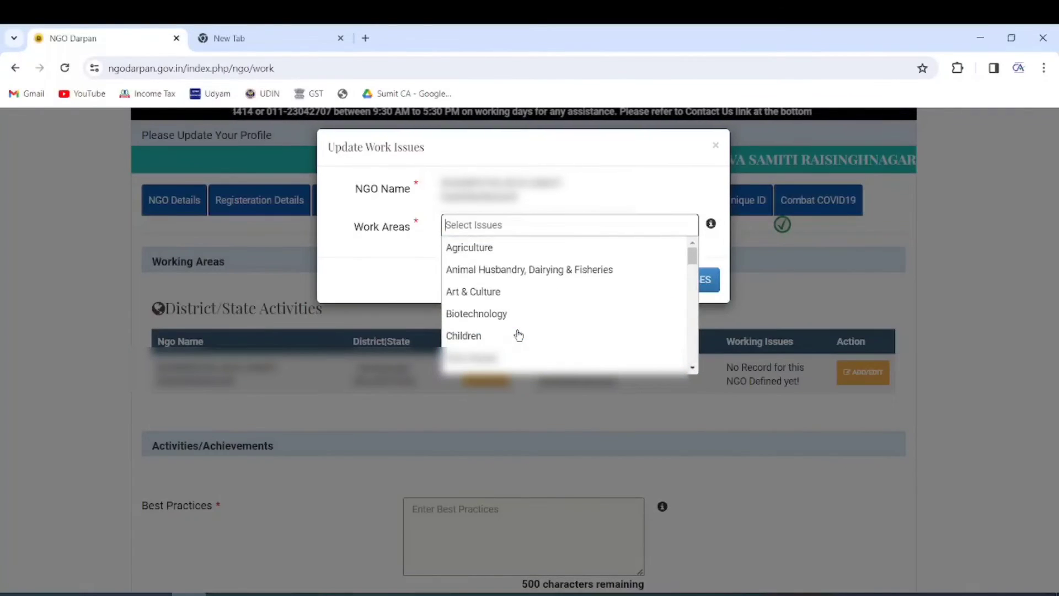
left_click(507, 249)
left_click(531, 224)
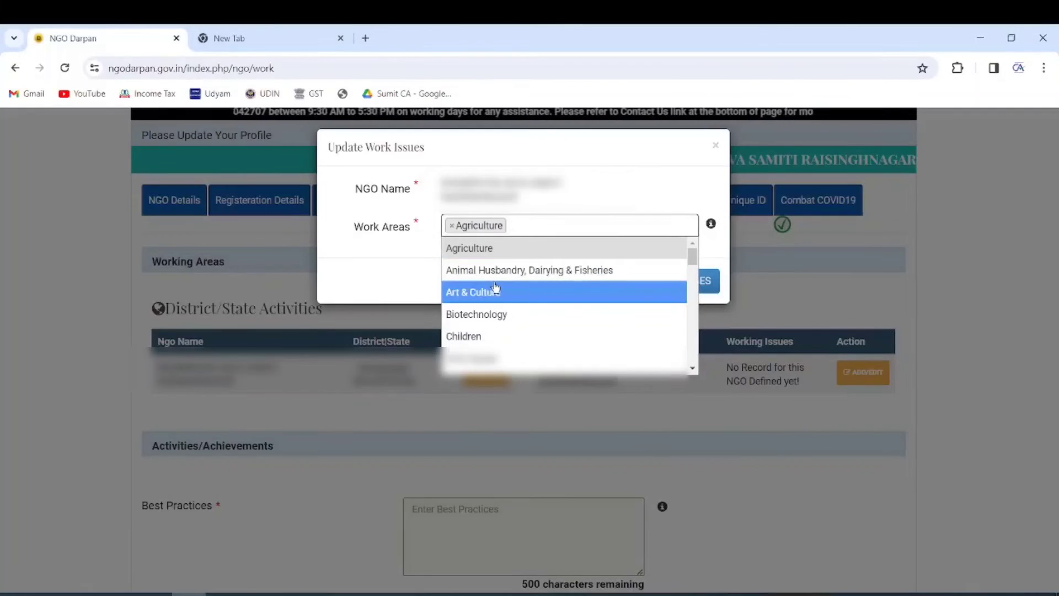
left_click(481, 337)
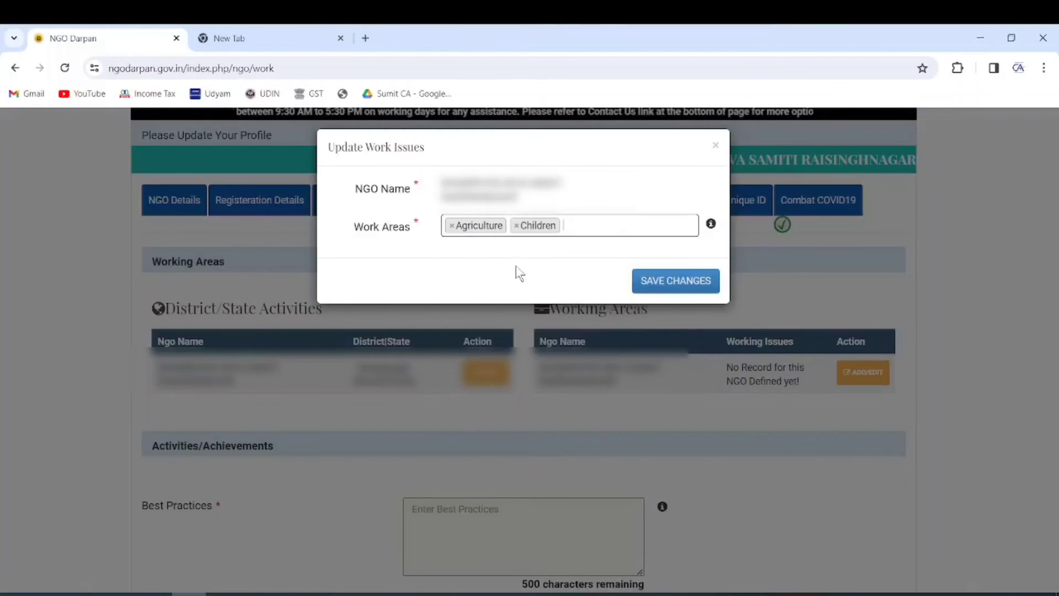
Step: Add the remaining issues such as Drinking Water, Education & Literacy and Skill Development, then save all ten
left_click(597, 228)
scroll(575, 315, "down", 2)
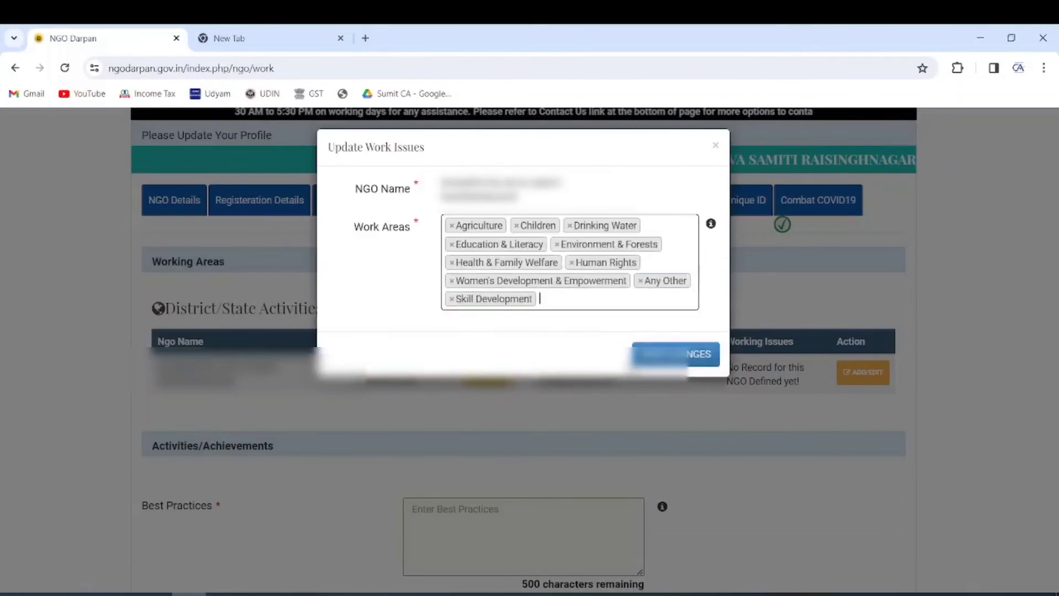
left_click(607, 298)
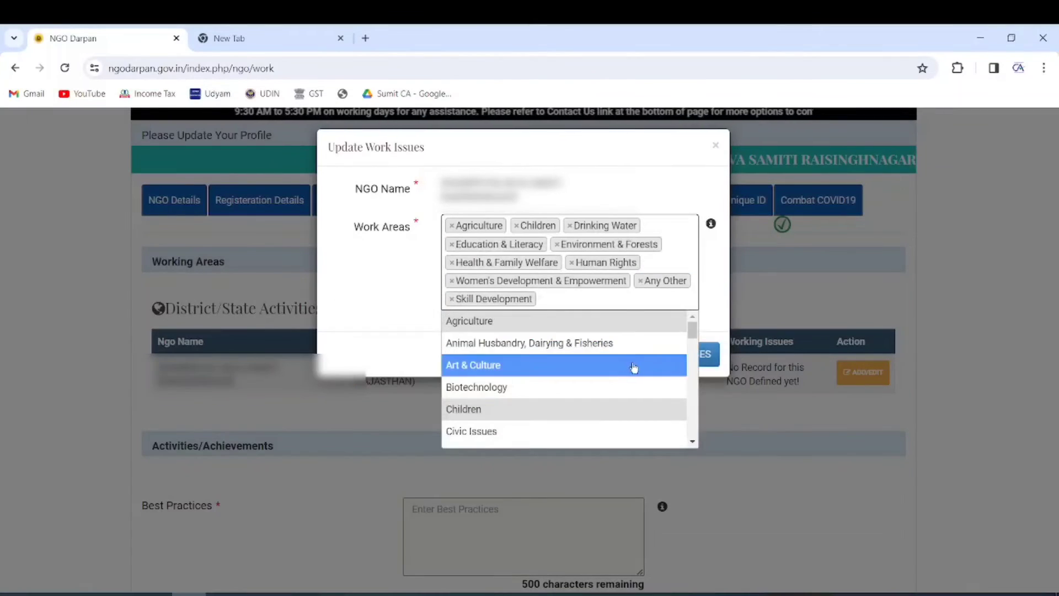
left_click(694, 337)
left_click(684, 356)
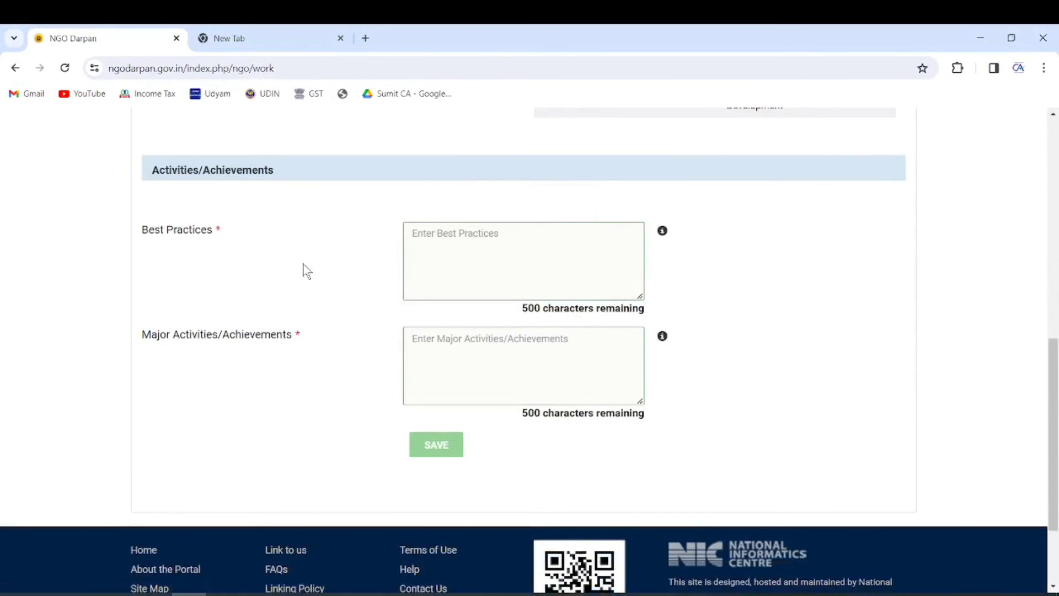
Step: Enter best practices (education, water conservation, organic farming) and the SDM and Nagar Palika awards, then save
left_click_drag(138, 228, 216, 235)
left_click_drag(142, 338, 293, 341)
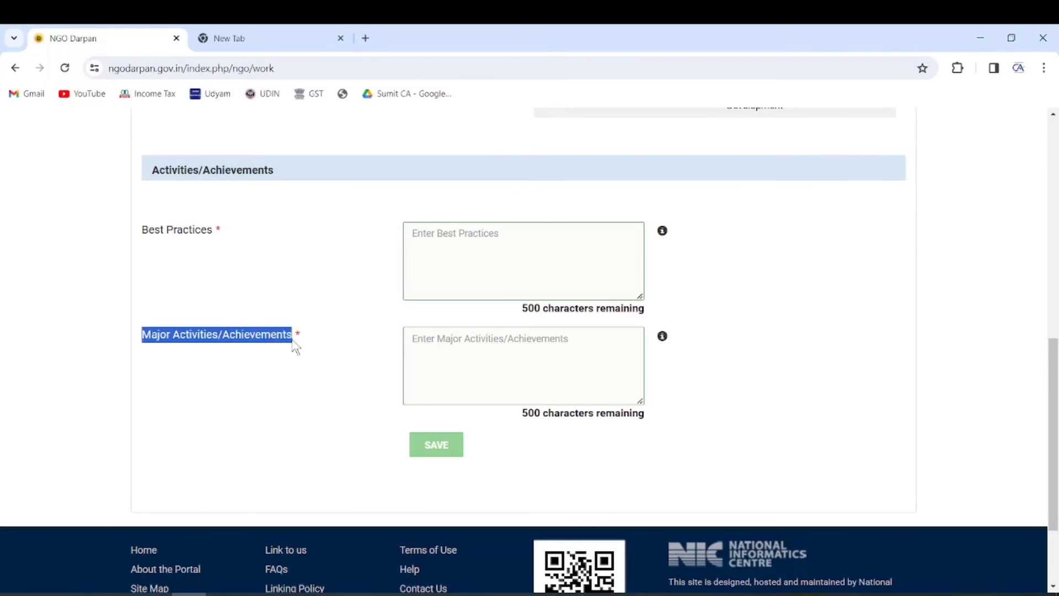
left_click(466, 255)
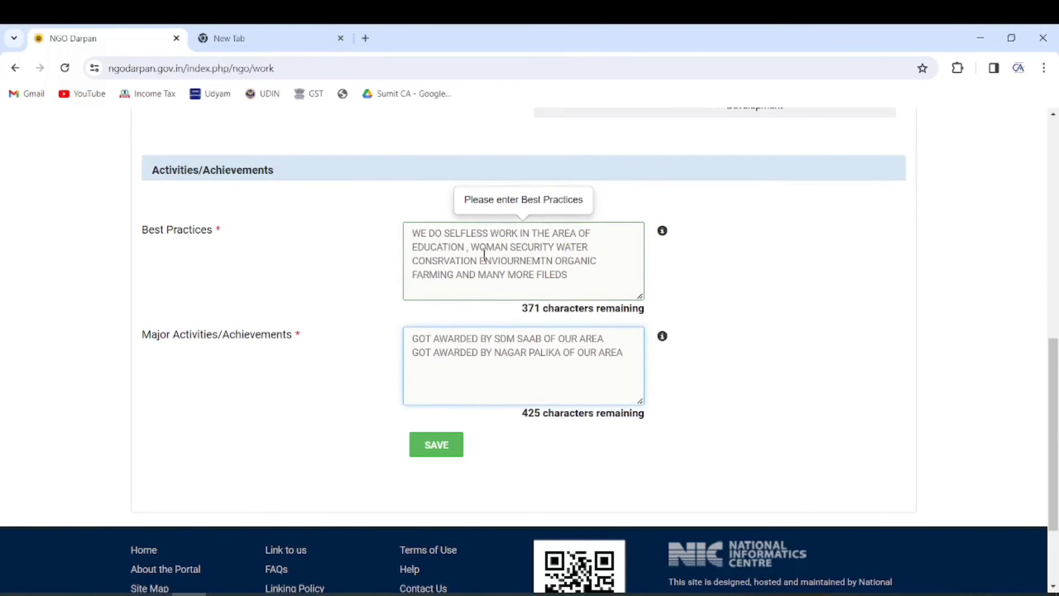
left_click_drag(581, 279, 418, 242)
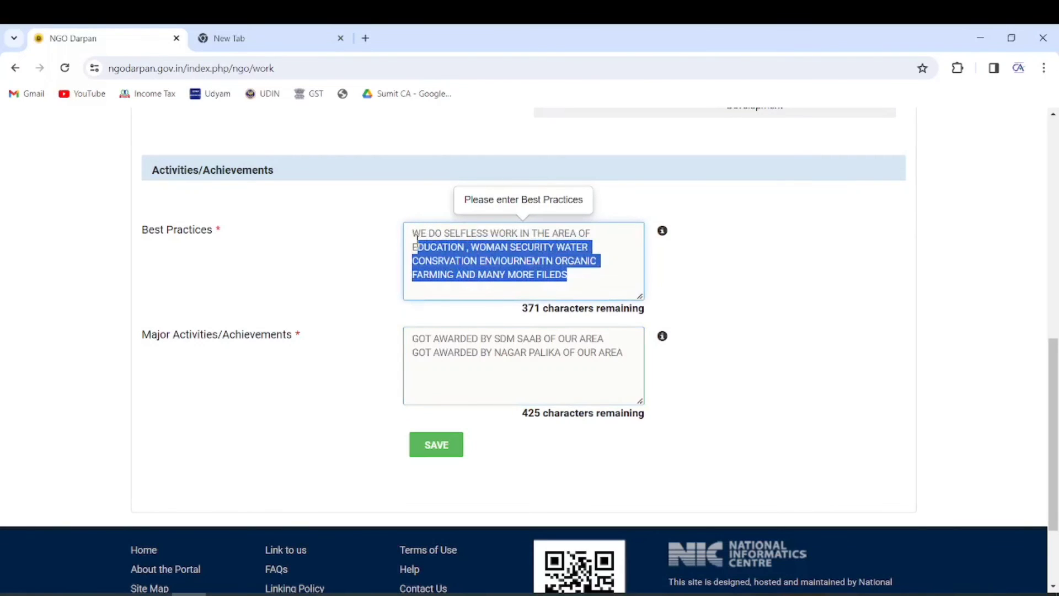
left_click(589, 359)
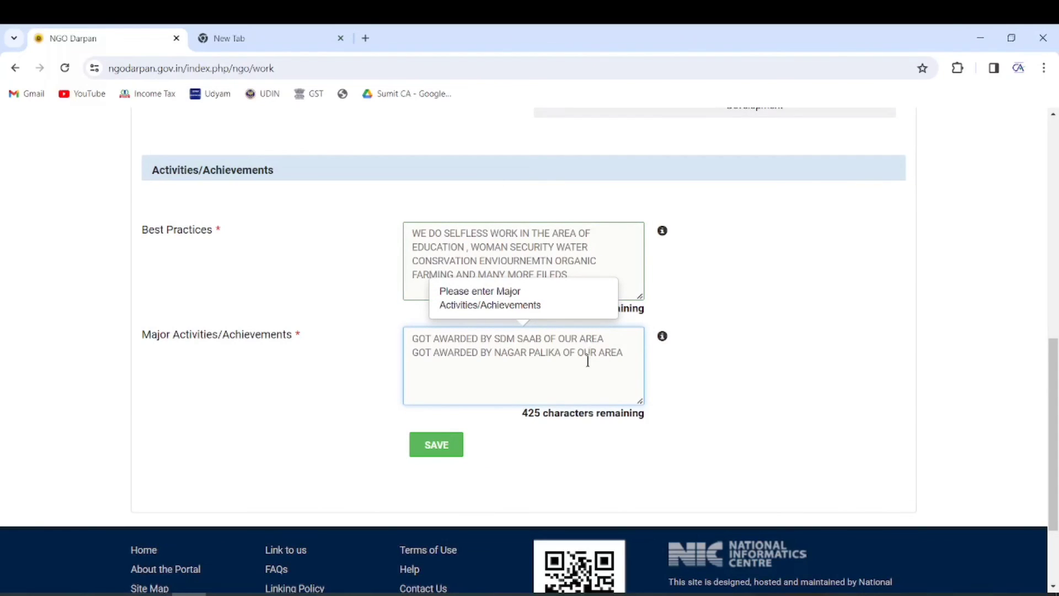
left_click(436, 445)
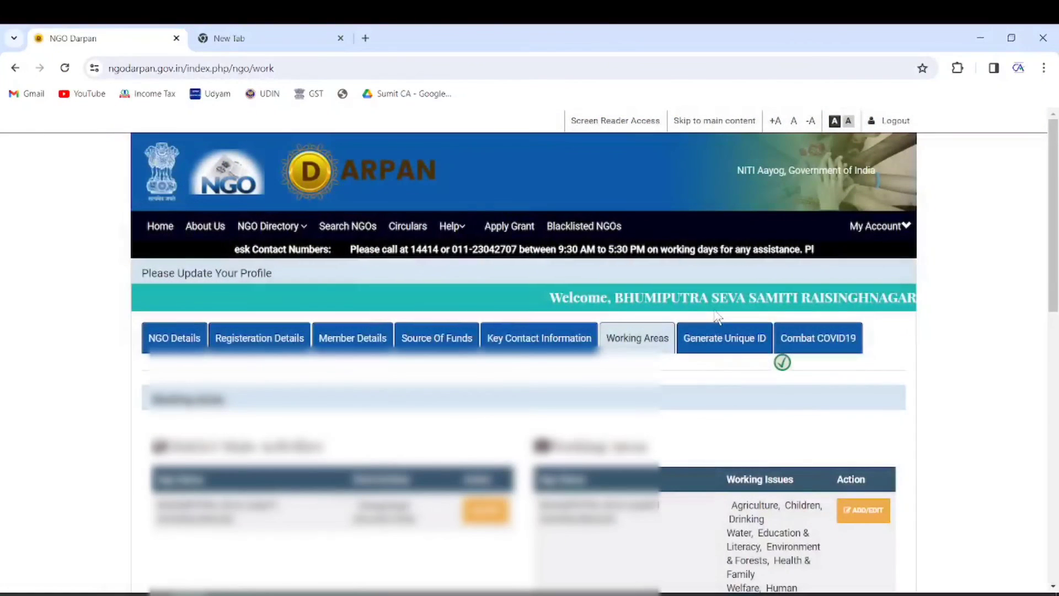
scroll(537, 356, "down", 8)
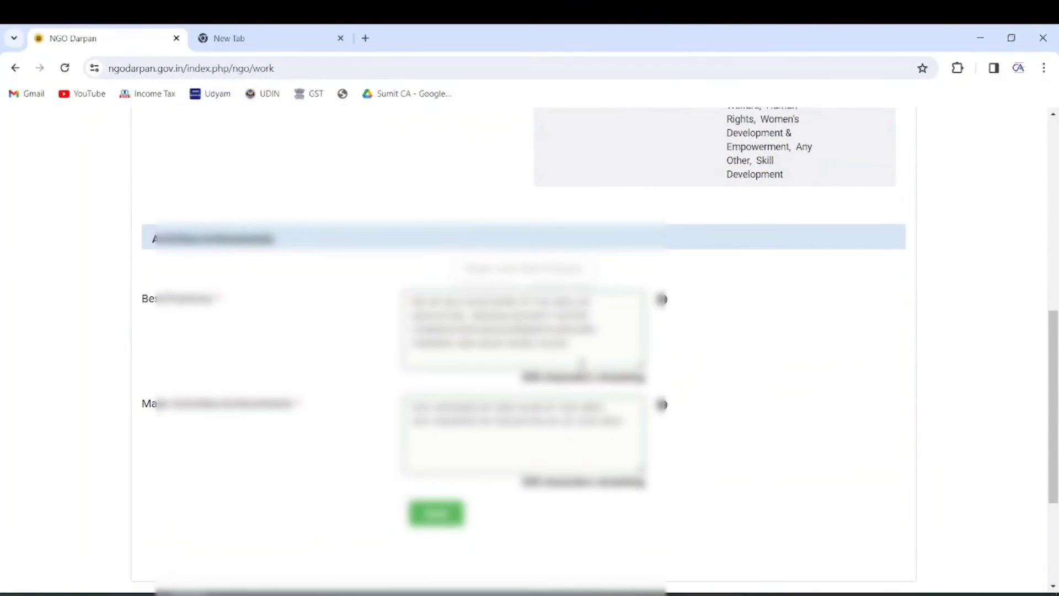
Step: Go to the Generate Unique ID page and confirm Profile Progress shows 100% Completed
scroll(622, 367, "up", 7)
left_click(722, 276)
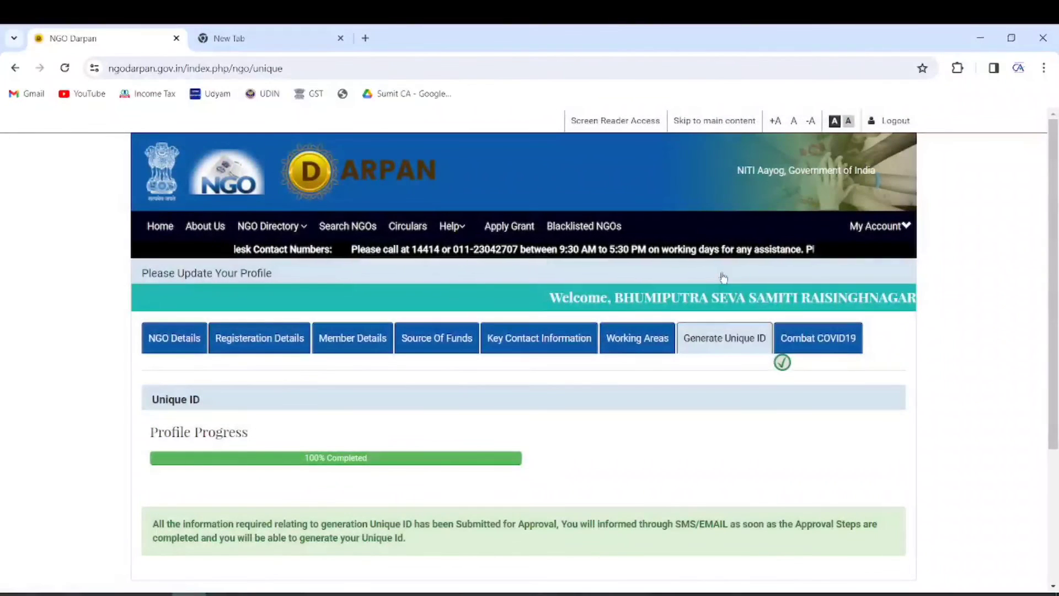
left_click_drag(149, 433, 248, 434)
left_click_drag(298, 465, 370, 464)
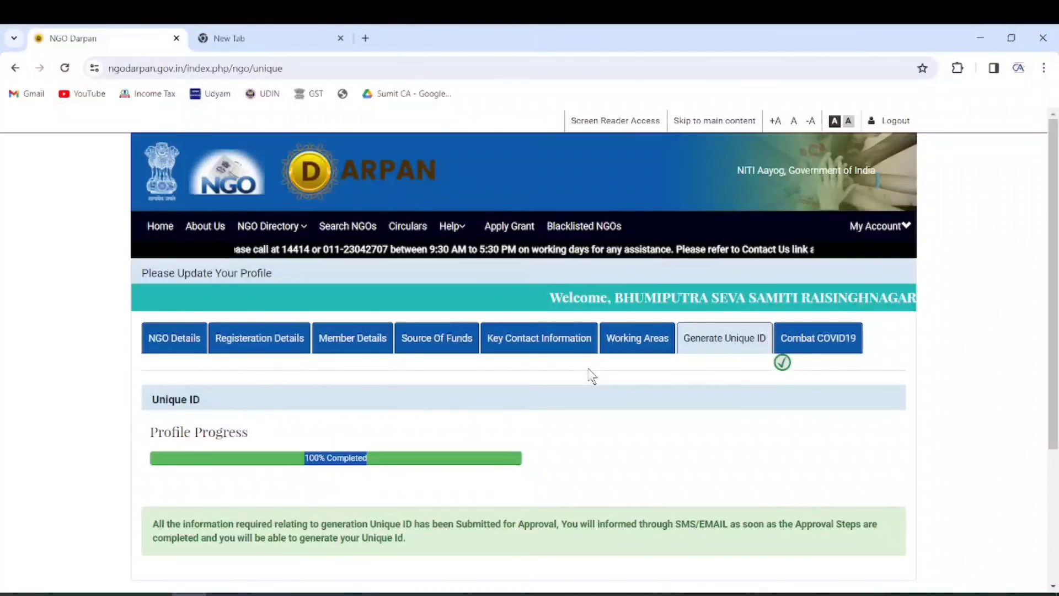
Step: Review the submitted-for-approval message and SMS/EMAIL notice, then move to the Combat COVID19 section
scroll(574, 376, "down", 3)
left_click_drag(153, 386, 557, 385)
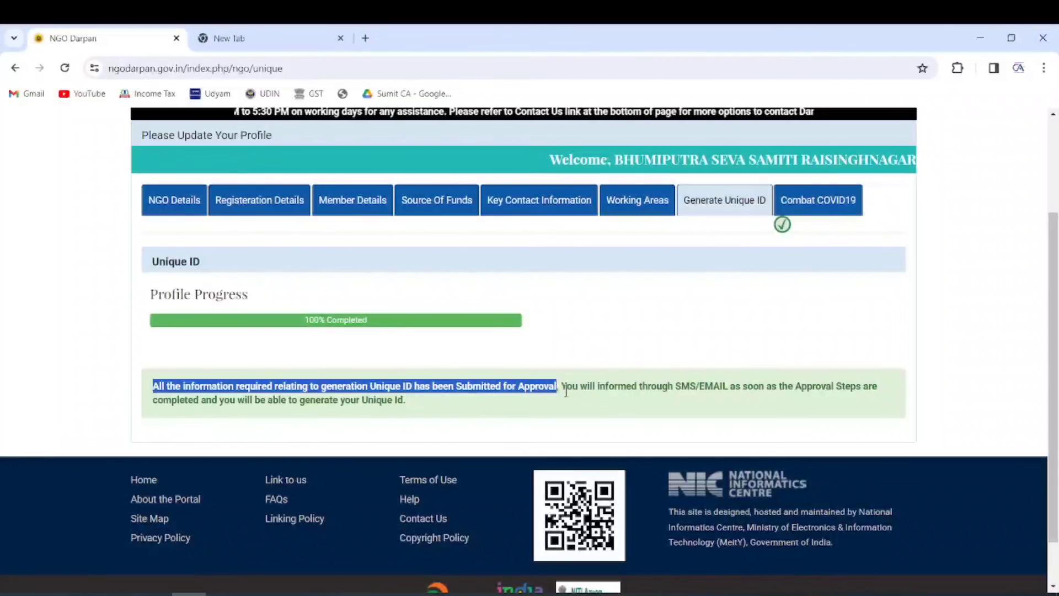
left_click_drag(566, 391, 819, 404)
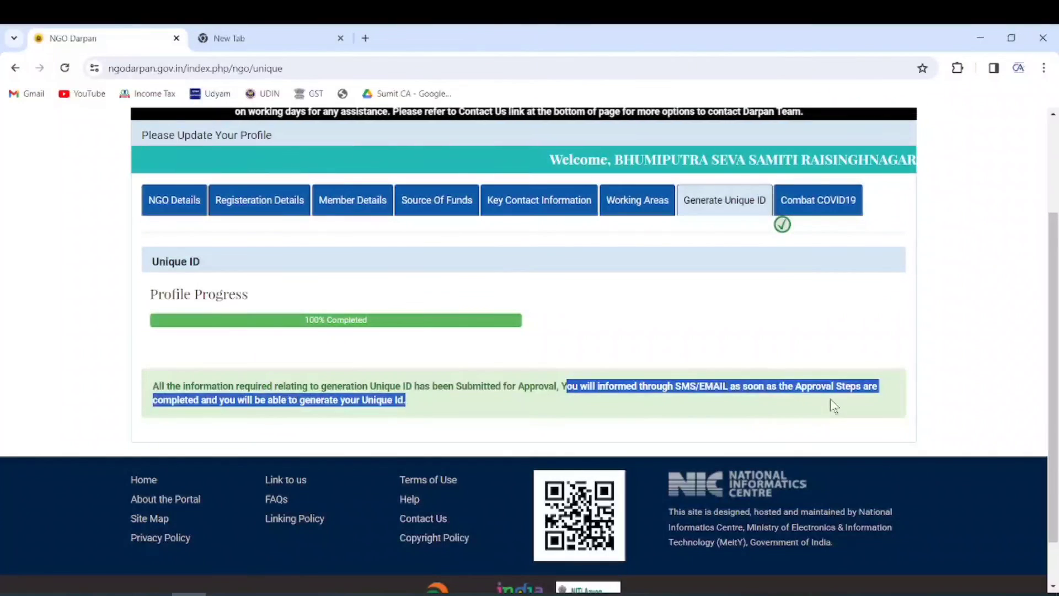
left_click(830, 405)
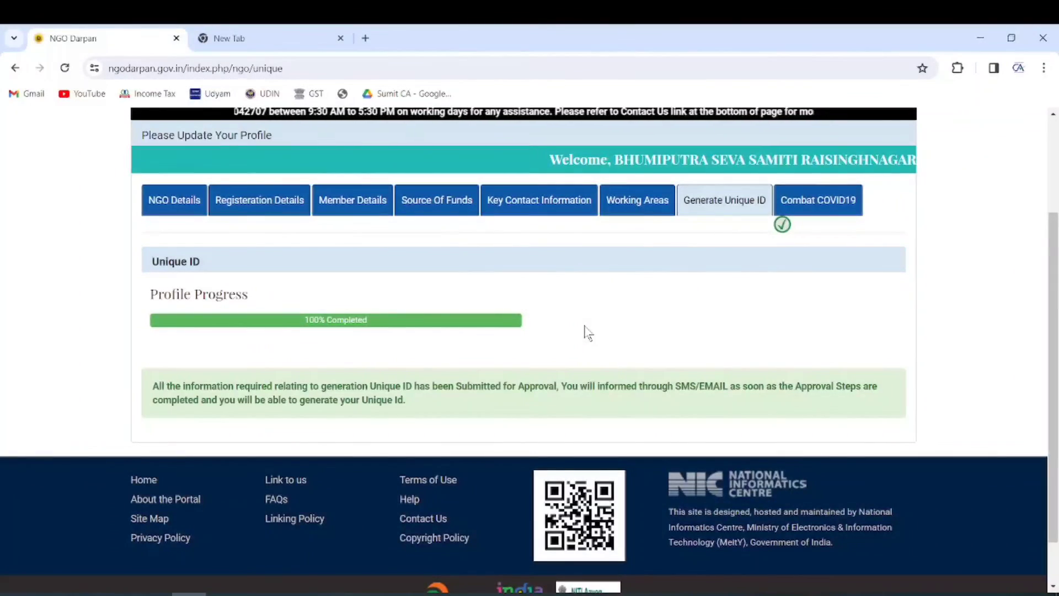
left_click(816, 211)
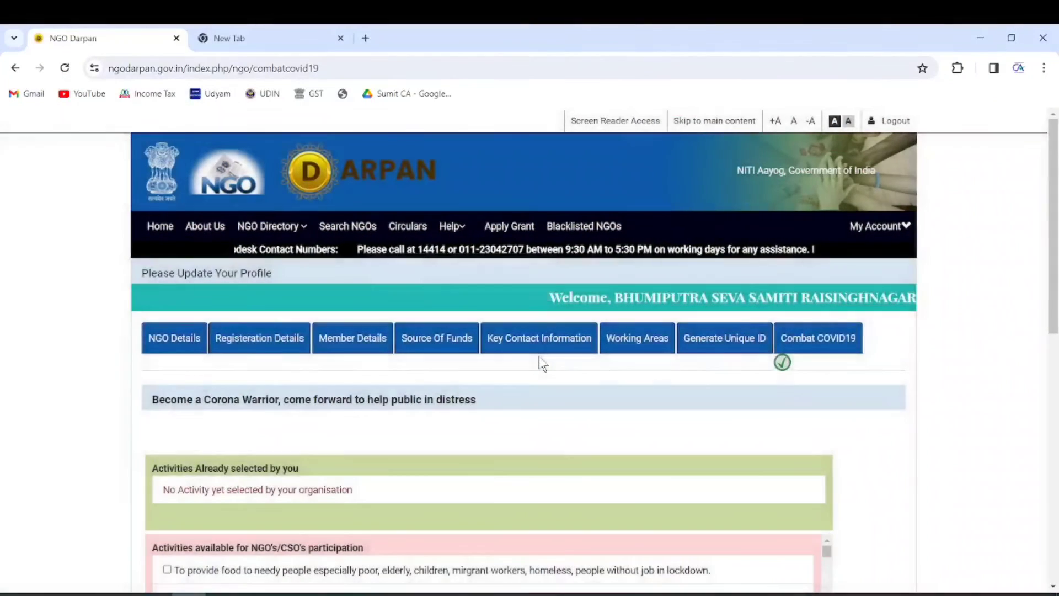
scroll(539, 356, "down", 2)
scroll(527, 414, "down", 1)
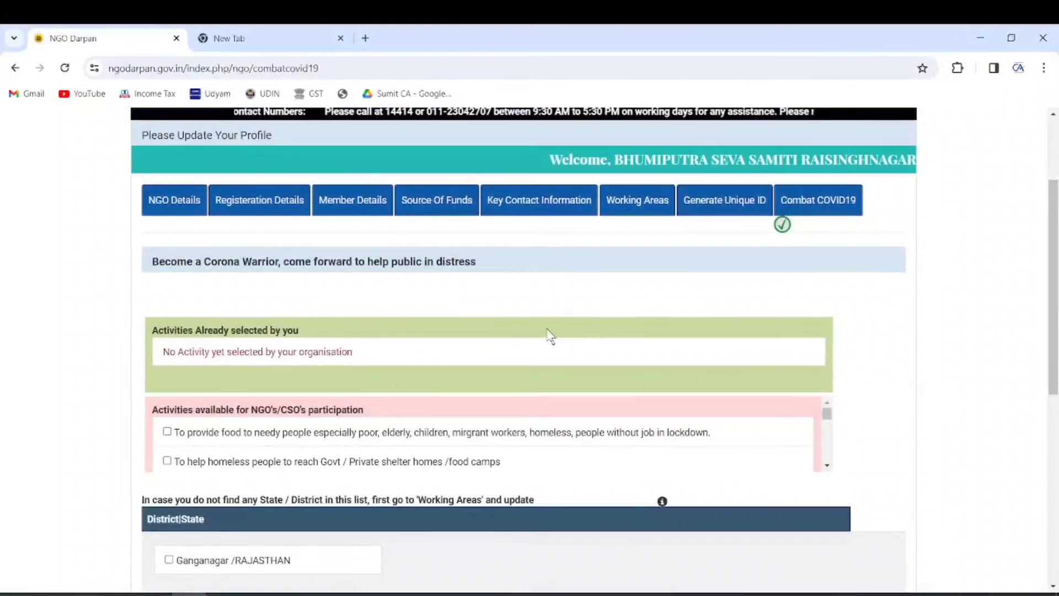
scroll(546, 338, "down", 4)
scroll(532, 364, "up", 6)
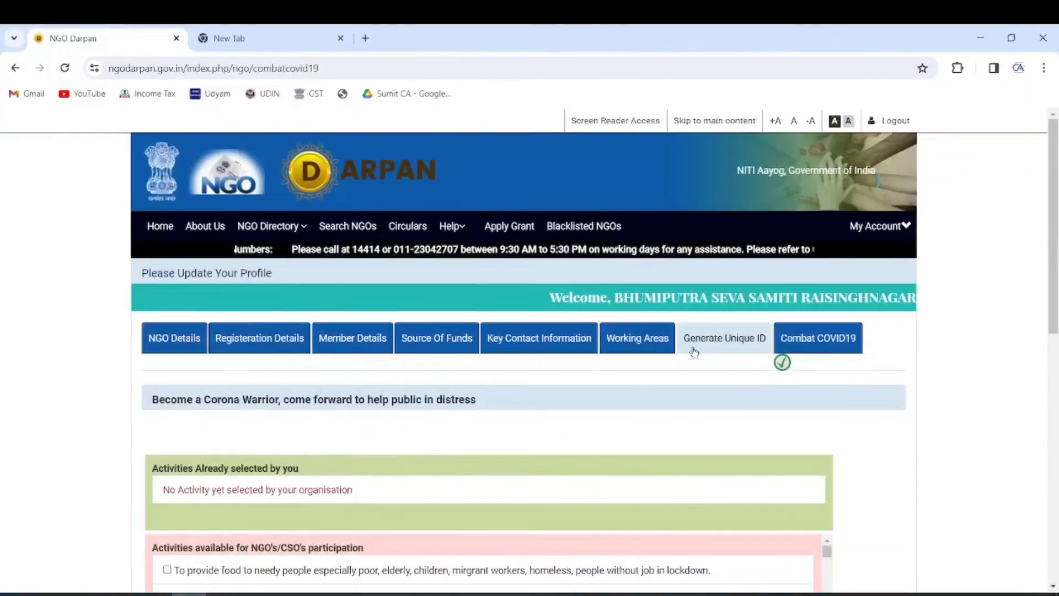
left_click(715, 347)
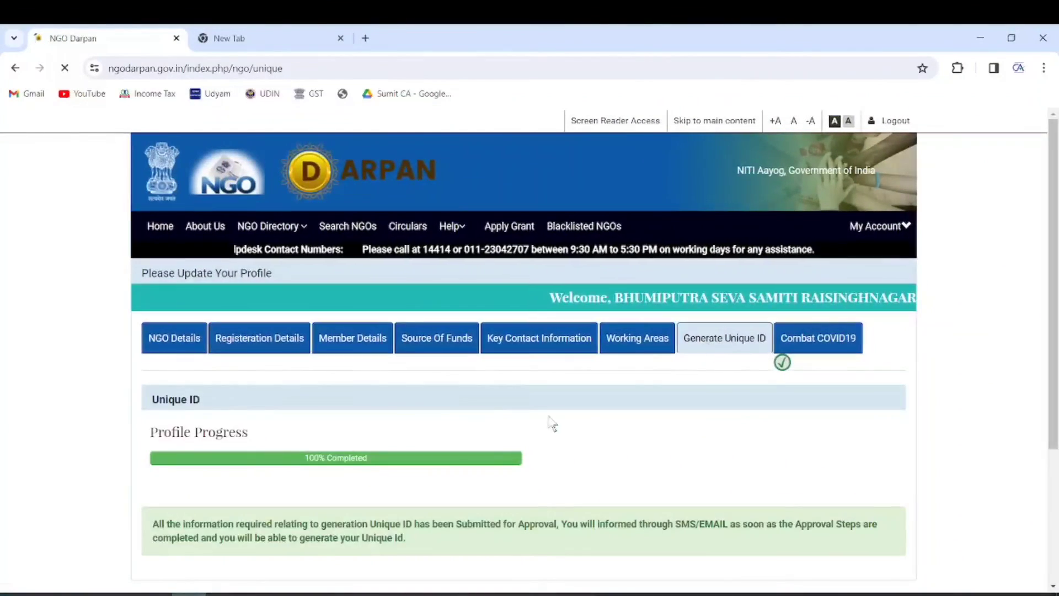
scroll(552, 422, "down", 1)
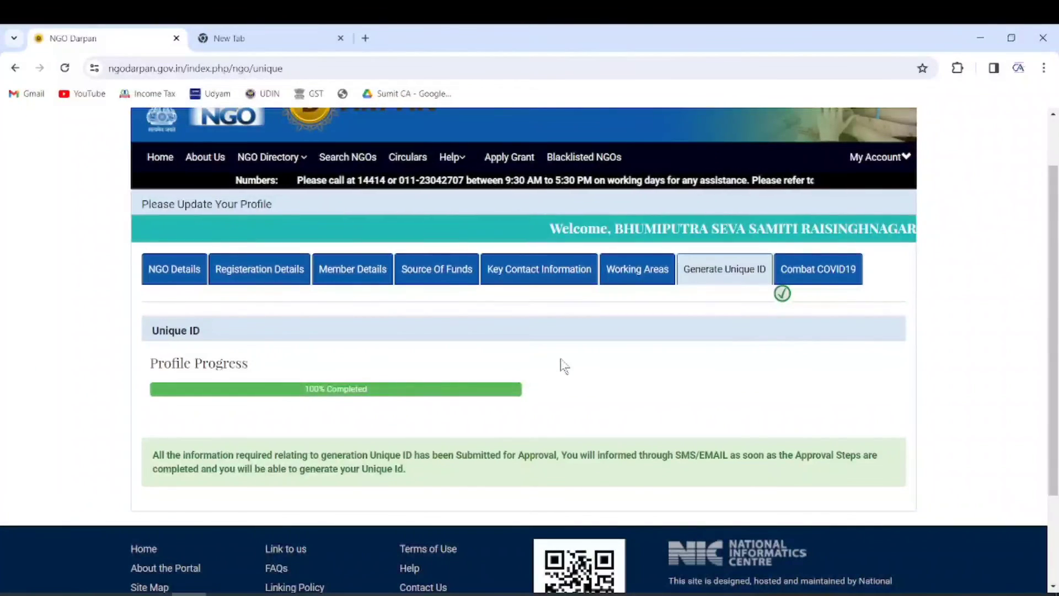
scroll(562, 366, "up", 1)
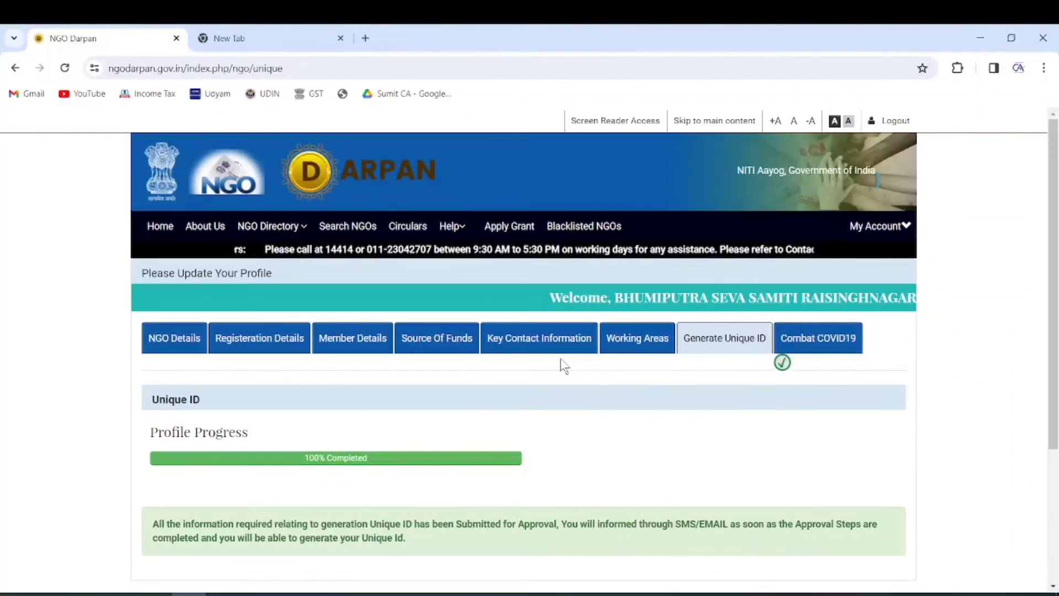